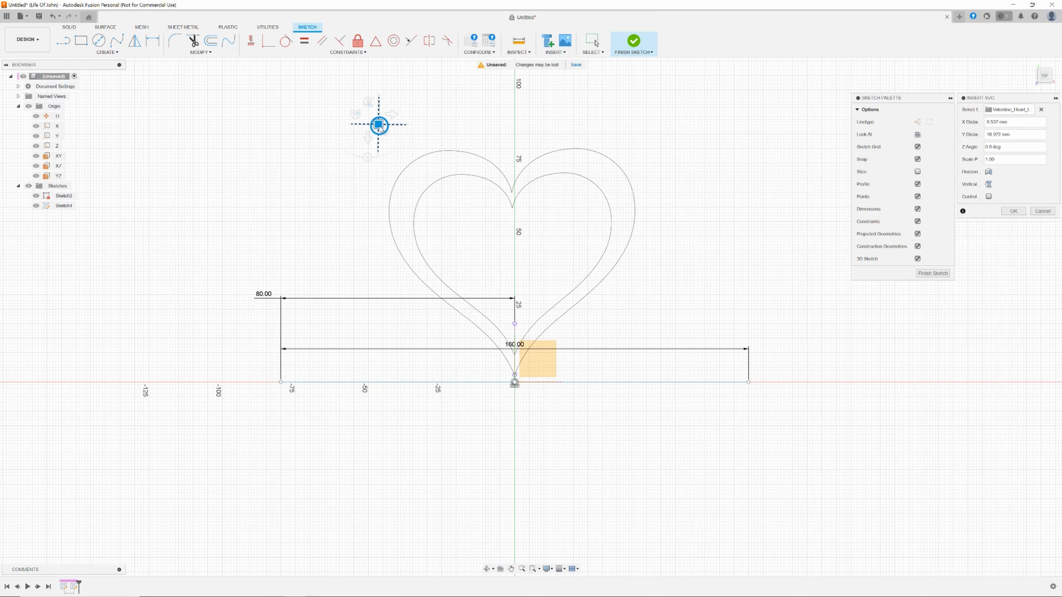
Confirm the inserted Valentine heart SVG in the sketch.
{"action": "left_click", "coordinate": [1013, 210]}
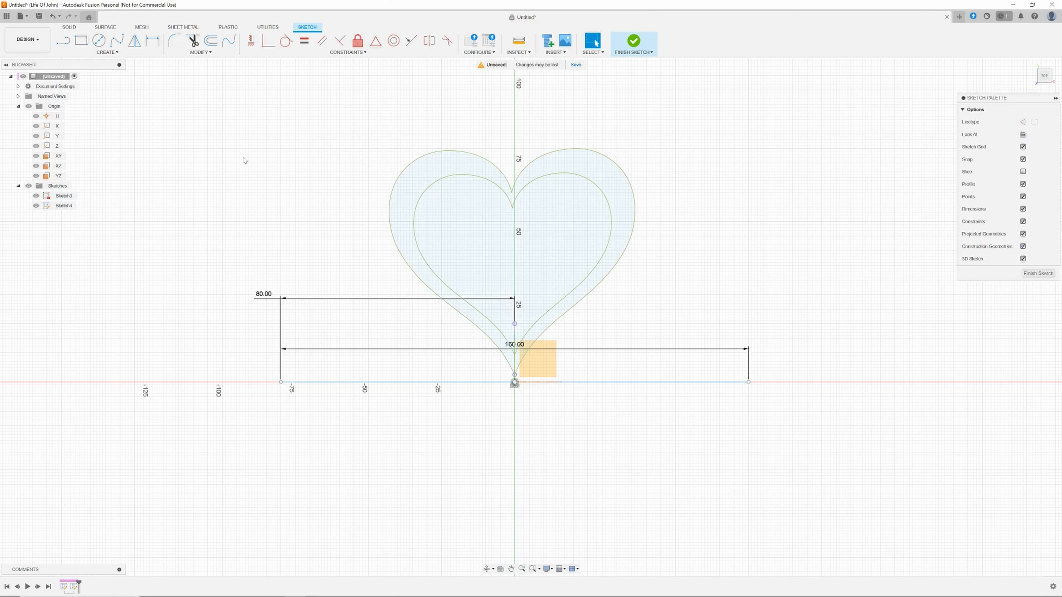
{"action": "left_click", "coordinate": [559, 52]}
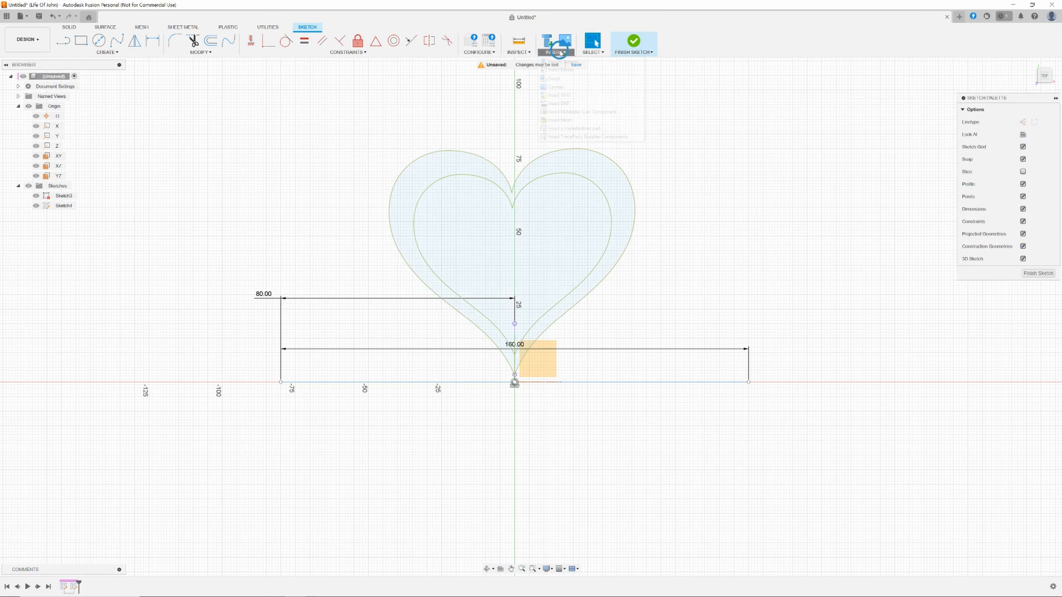
{"action": "left_click", "coordinate": [556, 87]}
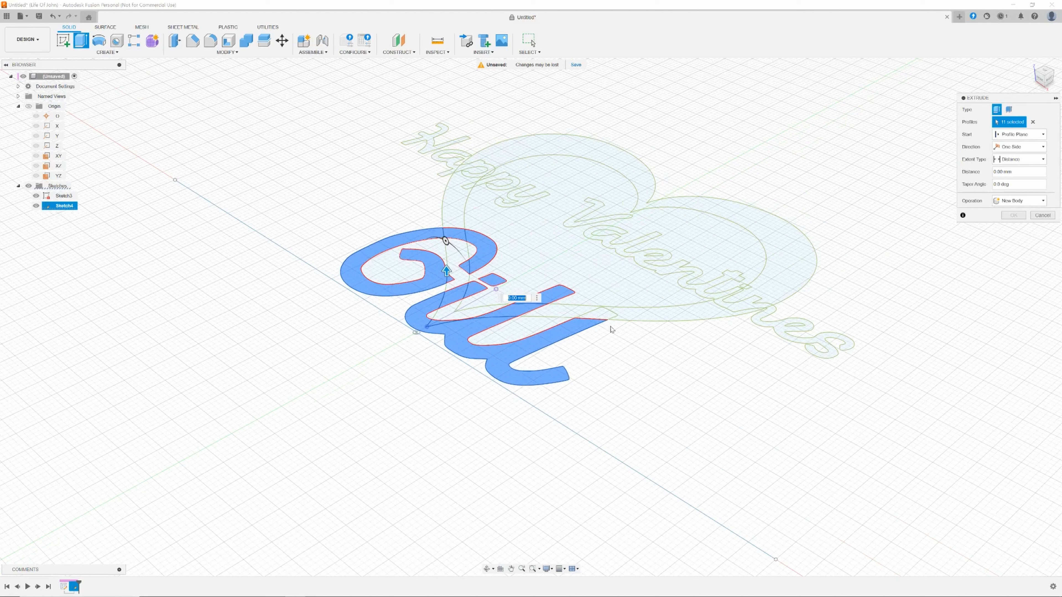
Extrude the Gill lettering profiles 25 mm as a new body.
{"action": "left_click", "coordinate": [606, 322]}
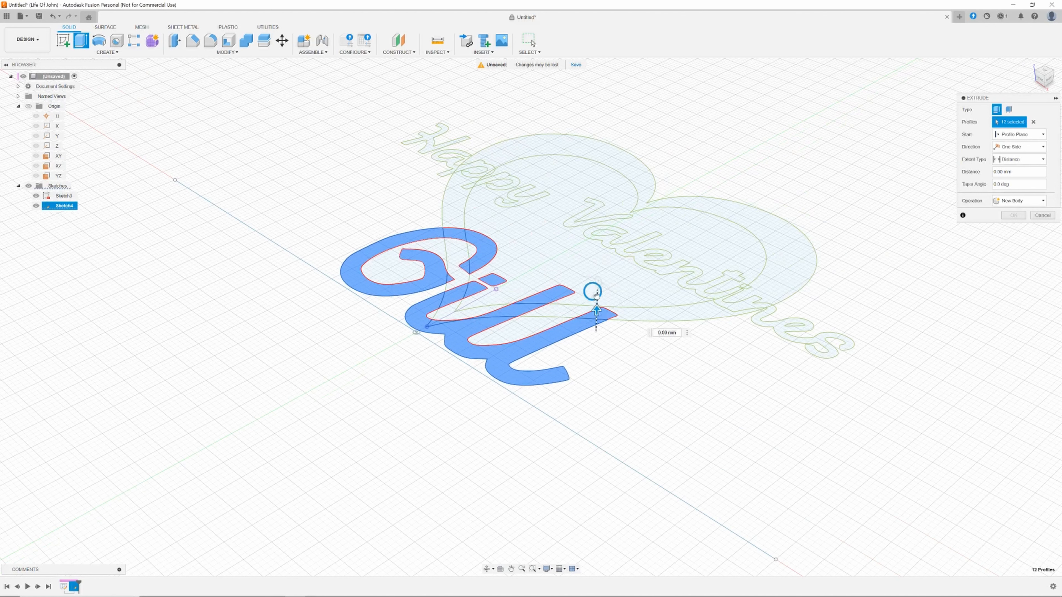
{"action": "left_click_drag", "start_coordinate": [596, 295], "coordinate": [601, 188]}
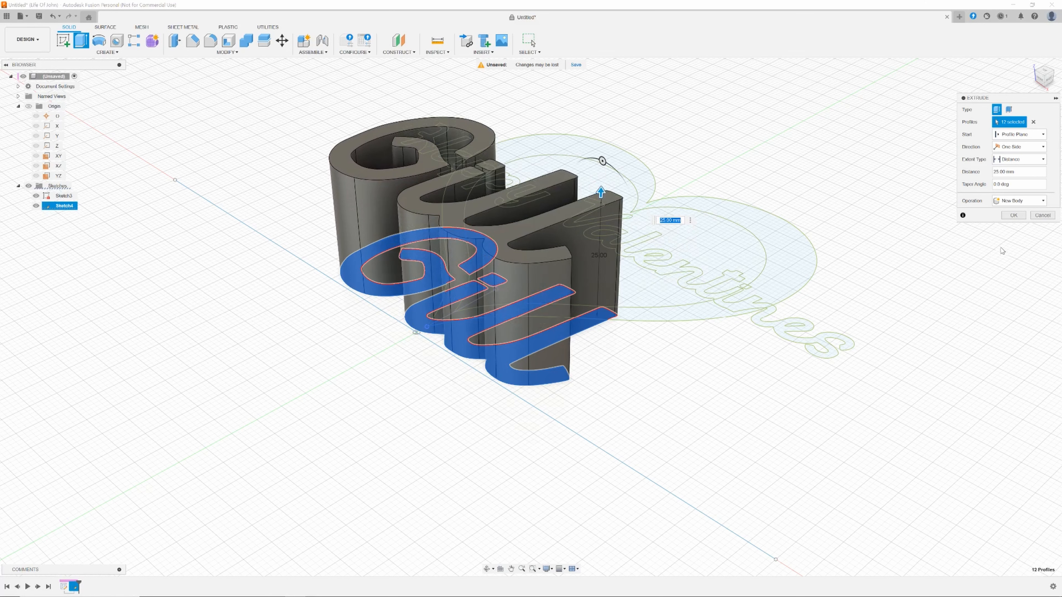
{"action": "key", "text": "Return"}
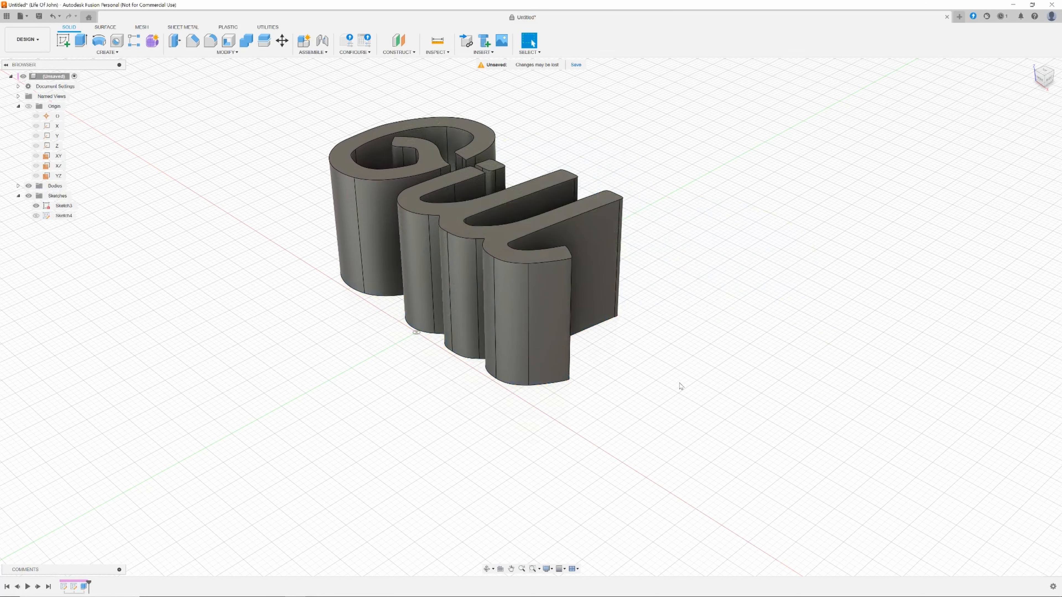
Show Sketch4 again and switch to the top view of the lettering.
{"action": "left_click", "coordinate": [36, 216]}
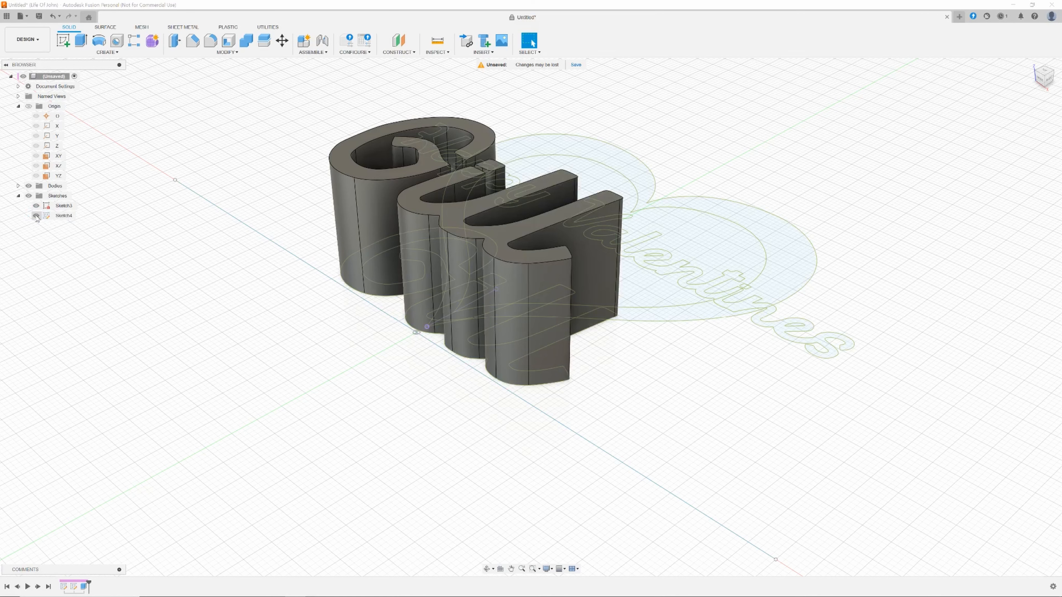
{"action": "left_click", "coordinate": [1043, 73]}
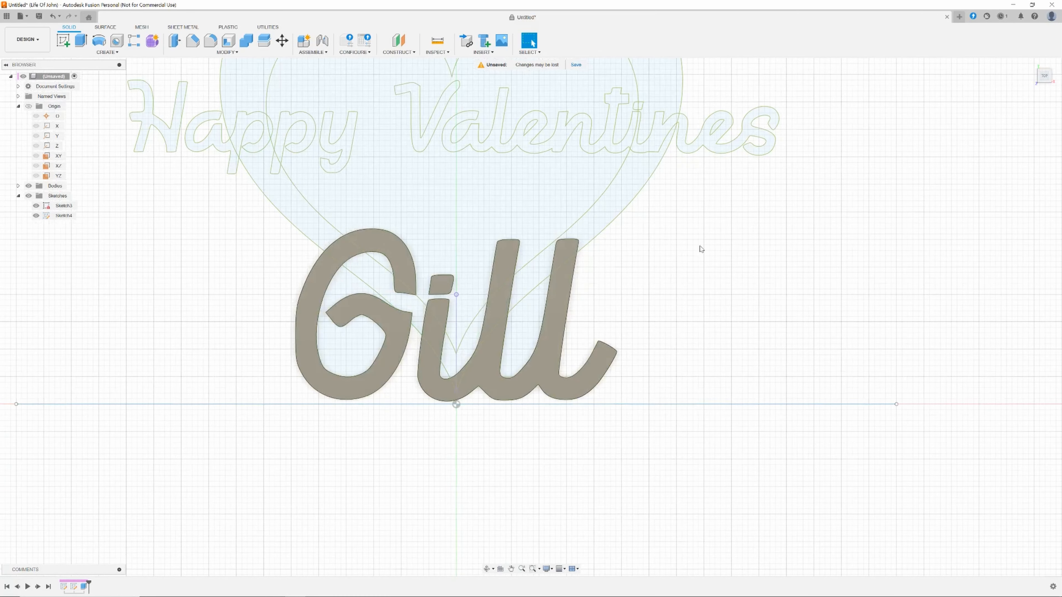
{"action": "middle_click_drag", "start_coordinate": [731, 296], "coordinate": [813, 422]}
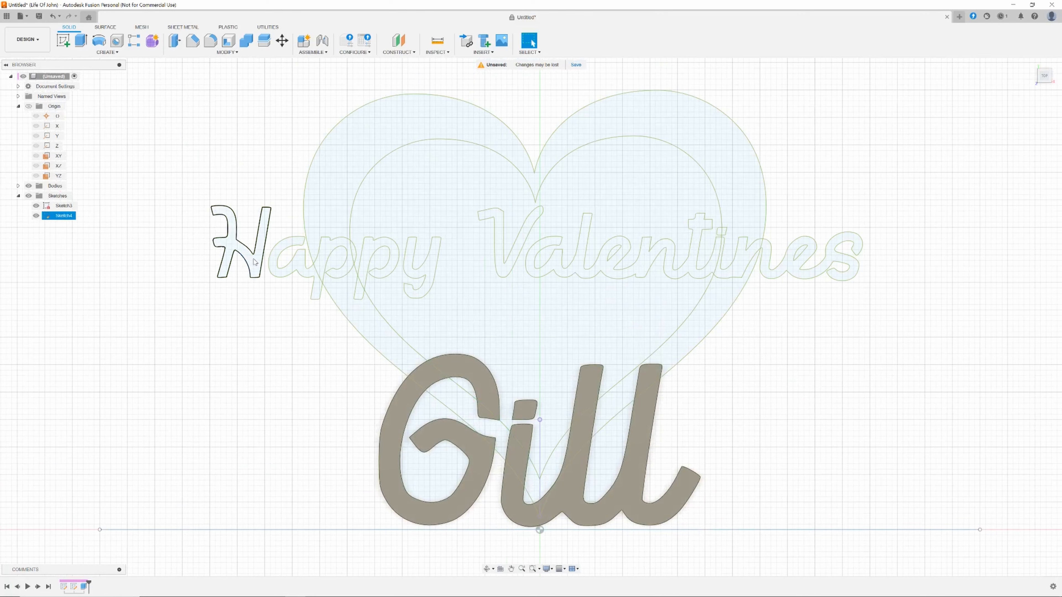
Select the first p profile in Happy, checking its separate regions up close.
{"action": "left_click", "coordinate": [307, 269]}
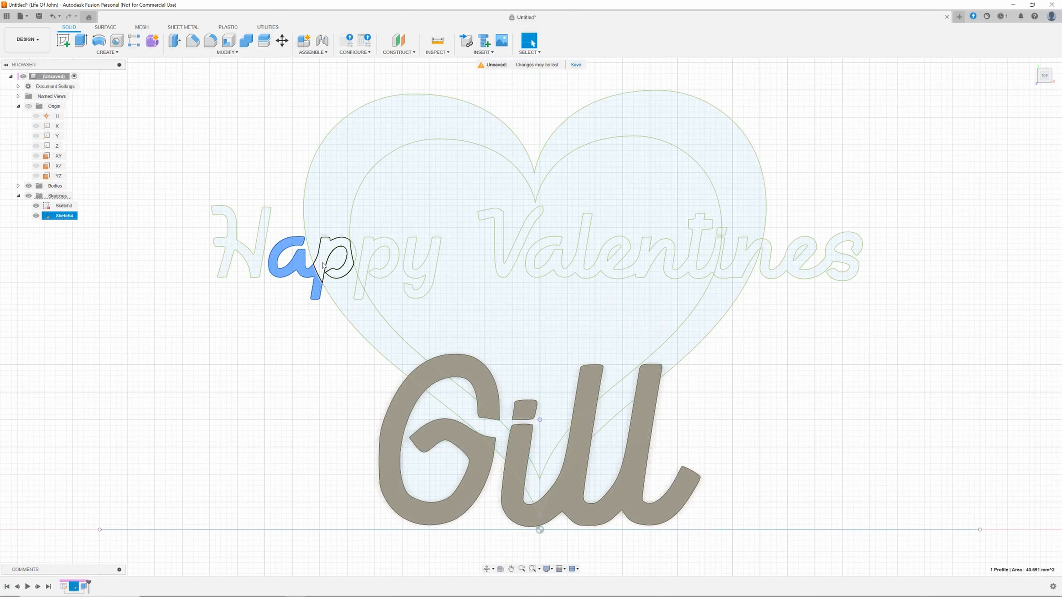
{"action": "left_click", "coordinate": [337, 253]}
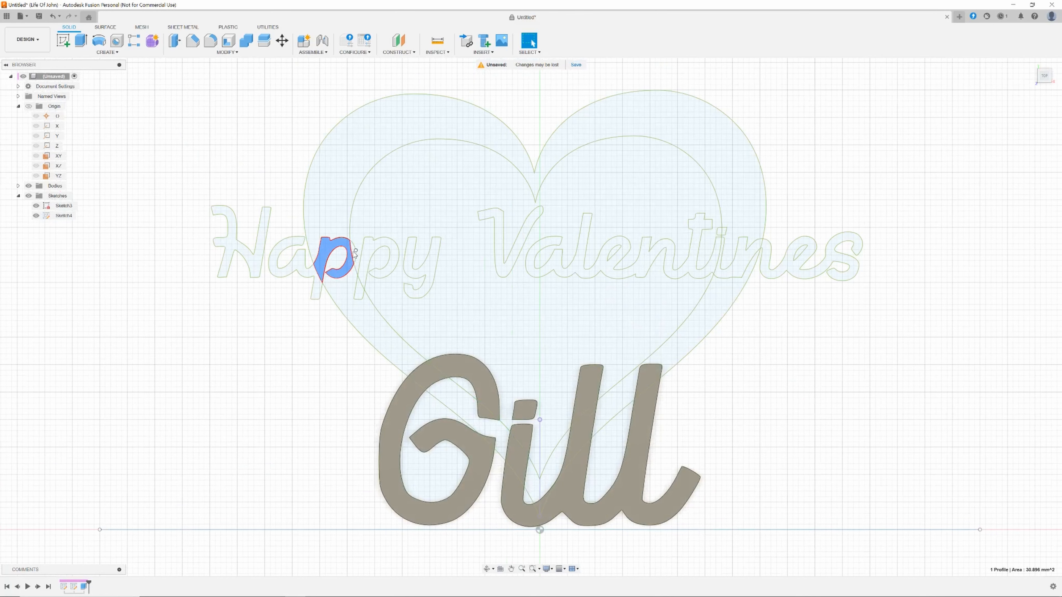
{"action": "scroll", "coordinate": [355, 253], "scroll_direction": "up", "scroll_amount": 2}
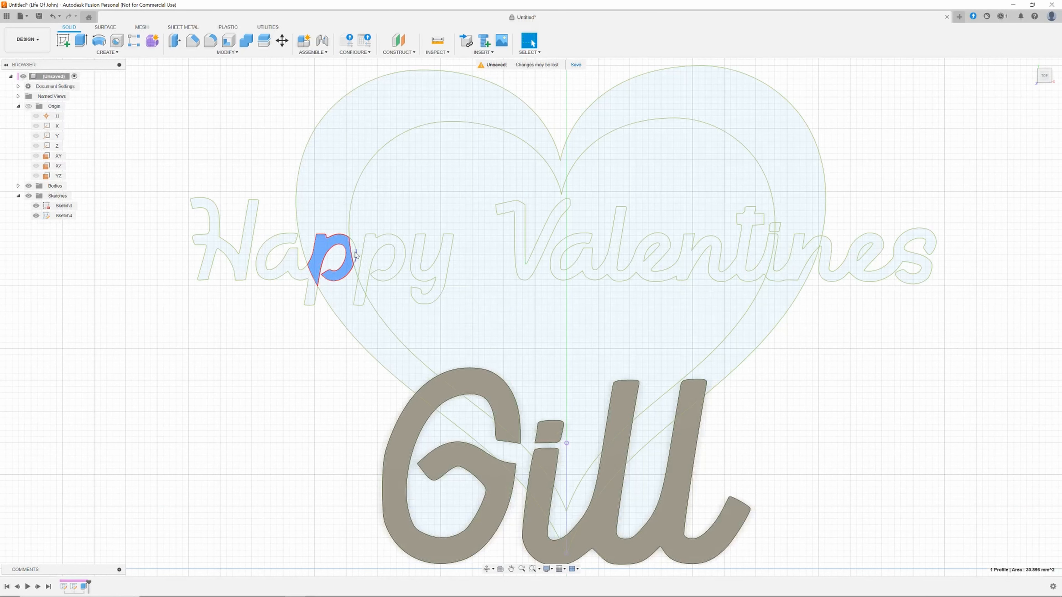
{"action": "scroll", "coordinate": [356, 253], "scroll_direction": "up", "scroll_amount": 2}
{"action": "left_click", "coordinate": [354, 249]}
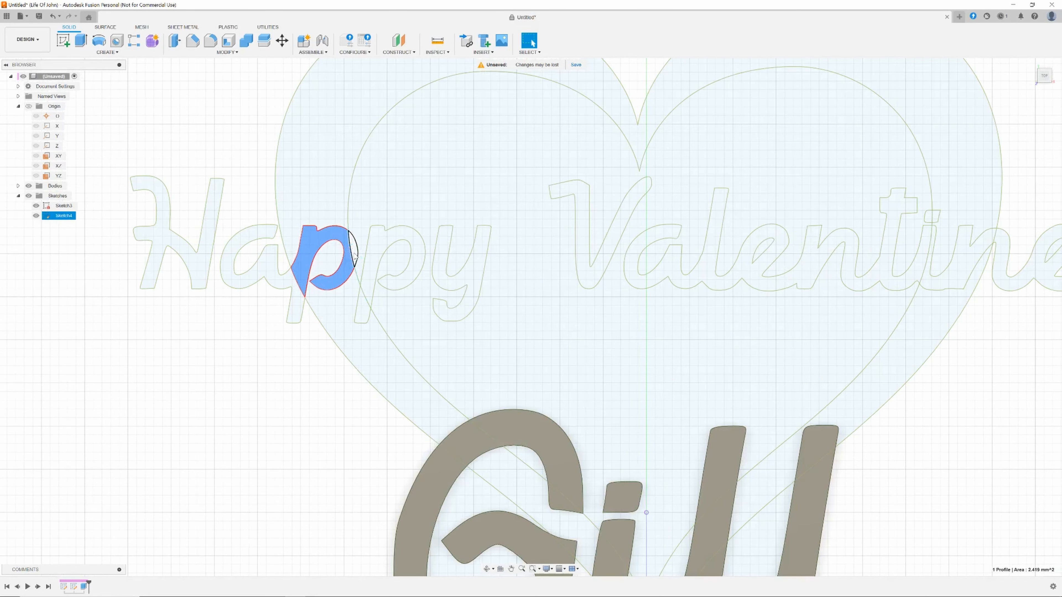
{"action": "left_click", "coordinate": [373, 256]}
{"action": "left_click", "coordinate": [362, 308]}
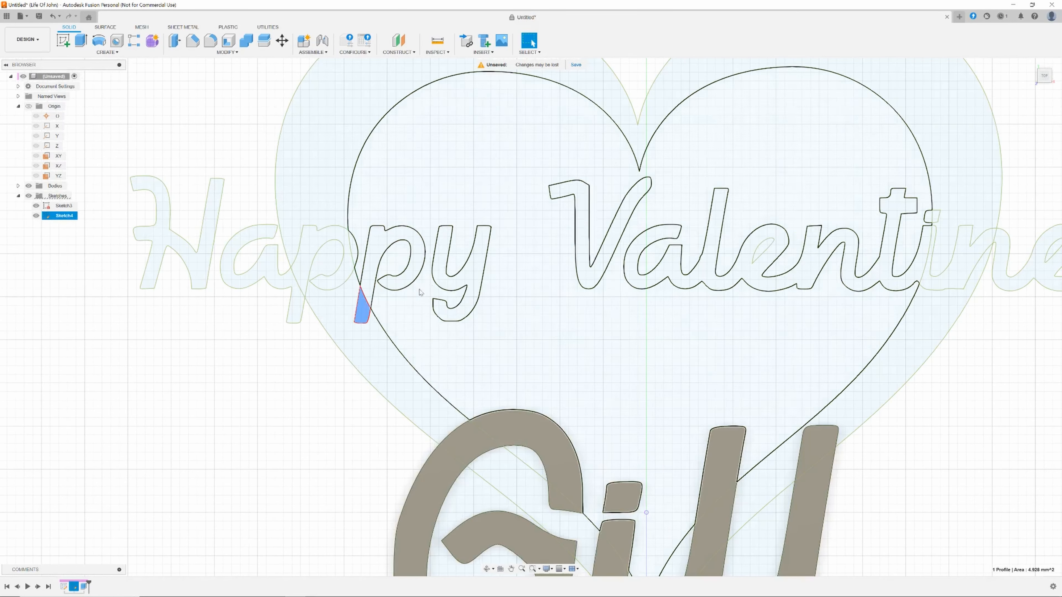
{"action": "left_click", "coordinate": [444, 263]}
{"action": "left_click", "coordinate": [417, 266]}
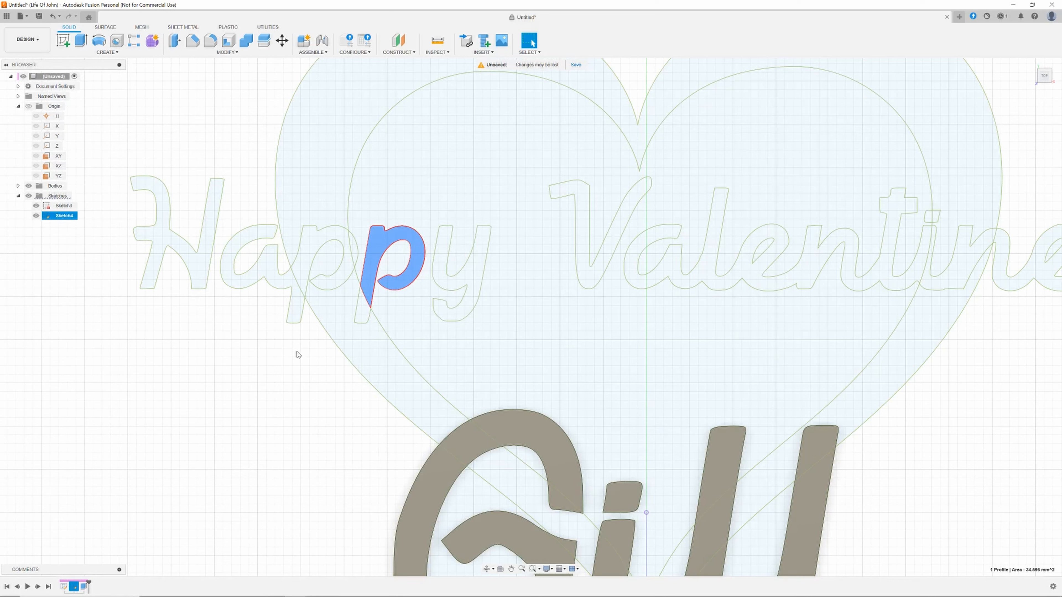
{"action": "left_click", "coordinate": [300, 312]}
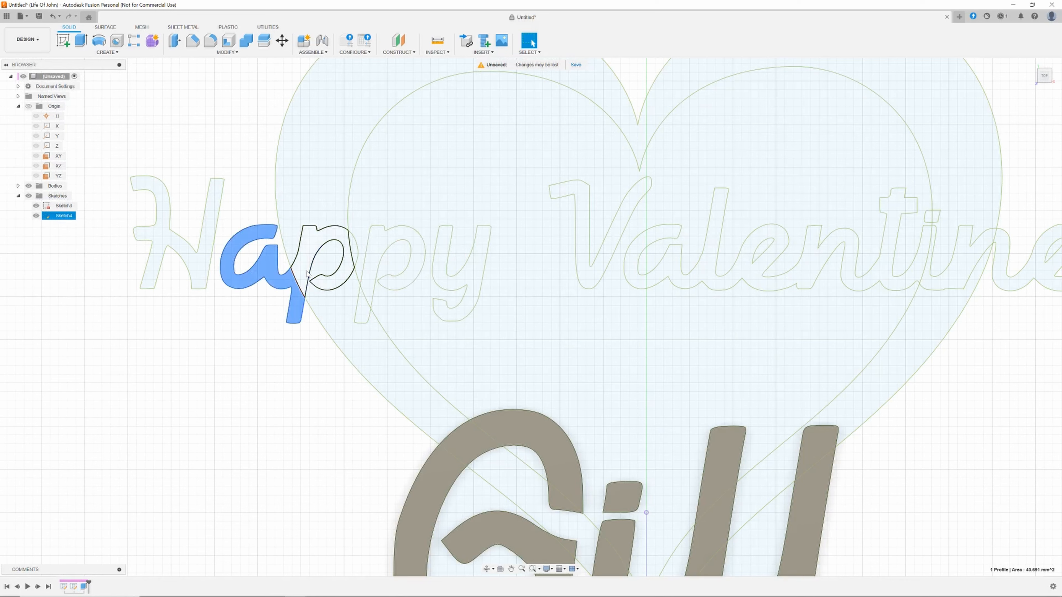
{"action": "left_click", "coordinate": [307, 274]}
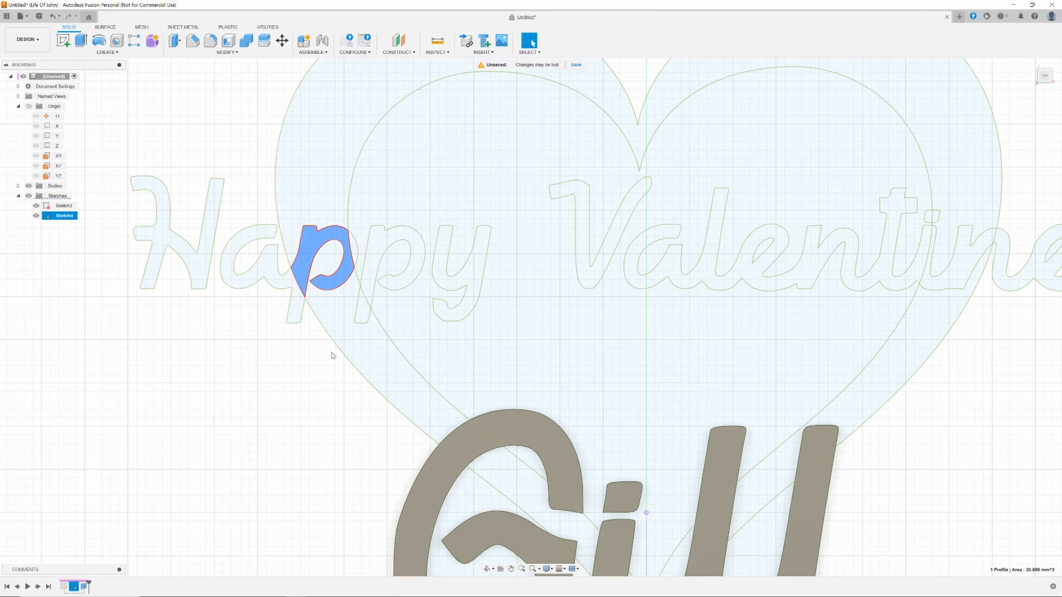
{"action": "scroll", "coordinate": [331, 354], "scroll_direction": "down", "scroll_amount": 5}
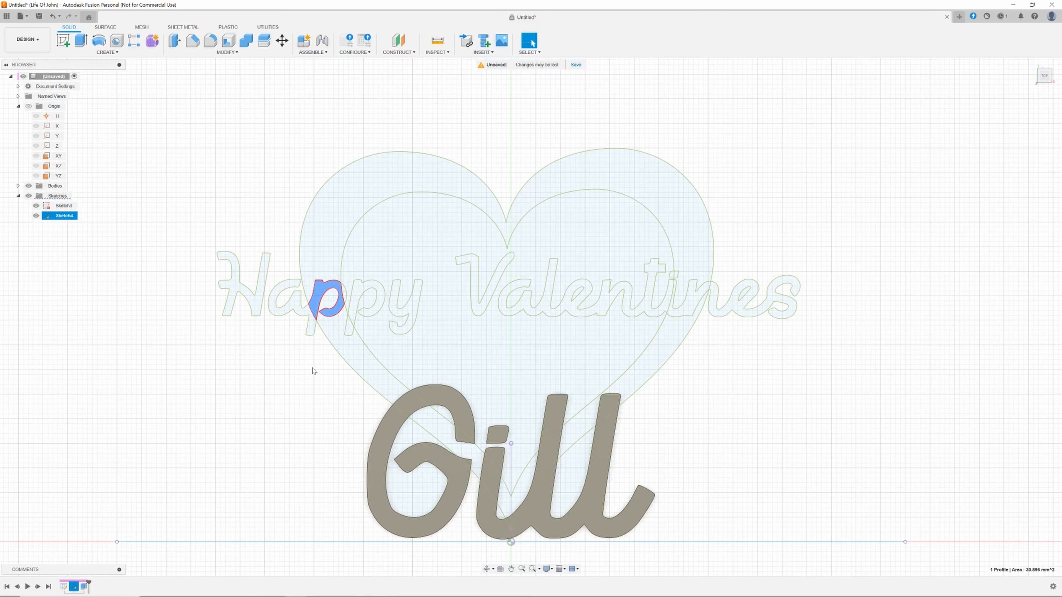
Start an Extrude and add the H profile of Happy to the selection.
{"action": "key", "text": "e"}
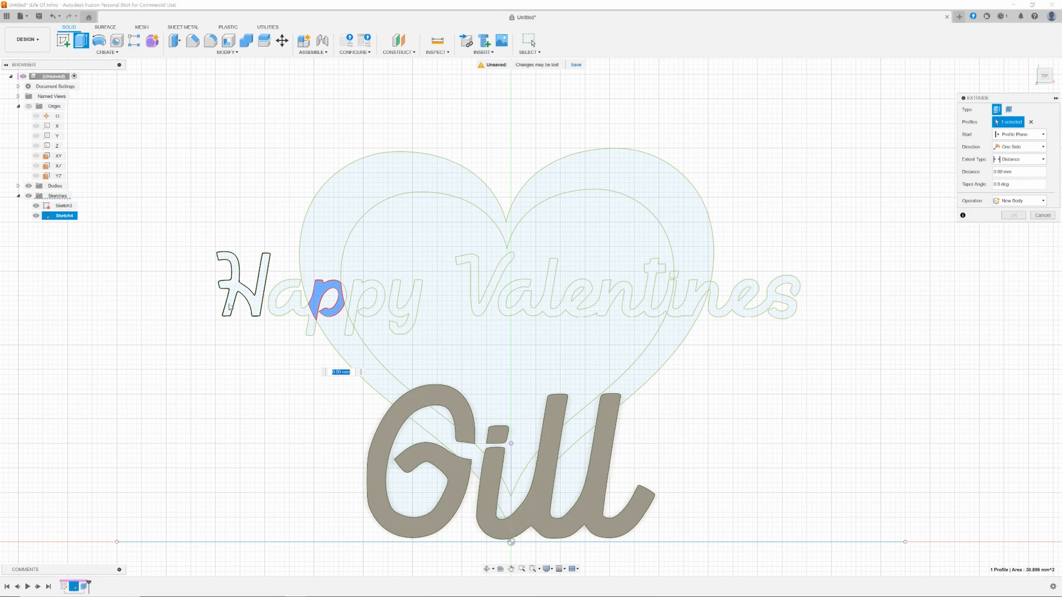
{"action": "left_click", "coordinate": [230, 306]}
{"action": "left_click", "coordinate": [284, 303]}
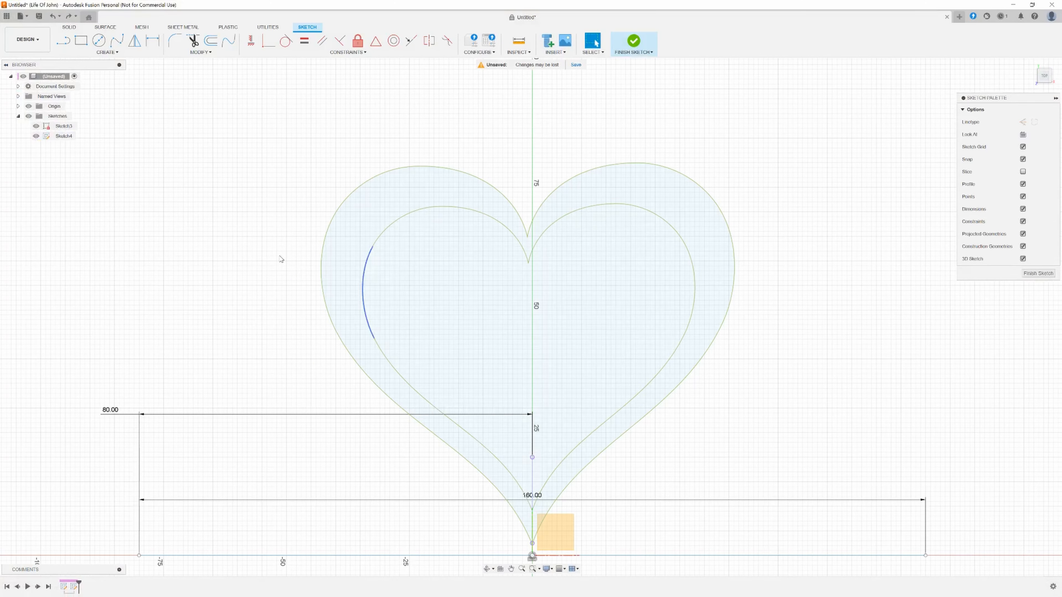
Insert the Gill SVG file from the computer into the heart sketch.
{"action": "scroll", "coordinate": [754, 401], "scroll_direction": "up", "scroll_amount": 3}
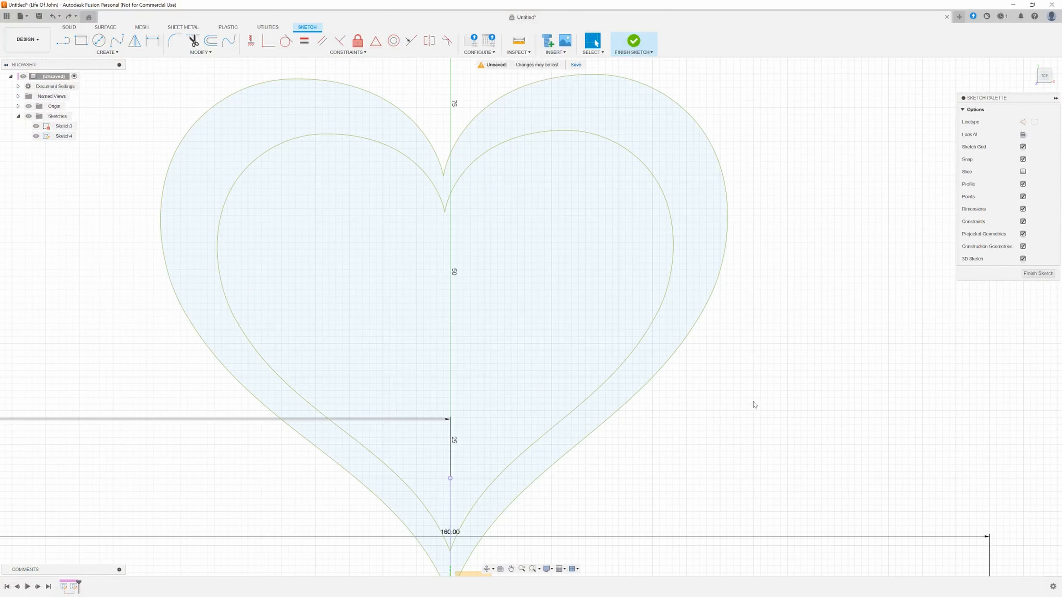
{"action": "scroll", "coordinate": [770, 368], "scroll_direction": "down", "scroll_amount": 3}
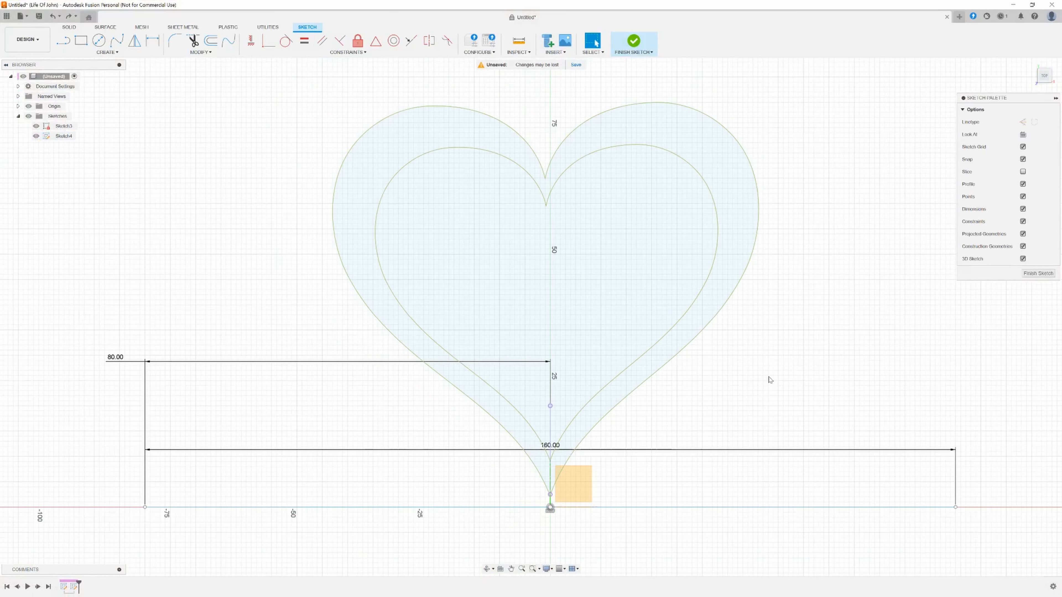
{"action": "mouse_move", "coordinate": [791, 376]}
{"action": "middle_mouse_down"}
{"action": "mouse_move", "coordinate": [749, 376]}
{"action": "mouse_move", "coordinate": [749, 387]}
{"action": "middle_mouse_up"}
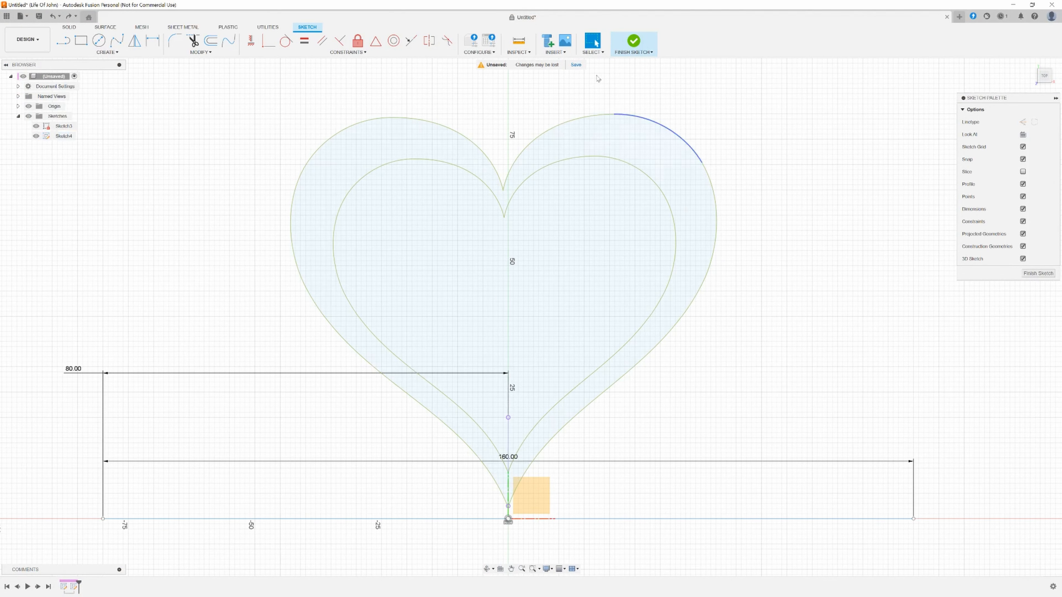
{"action": "left_click", "coordinate": [561, 56]}
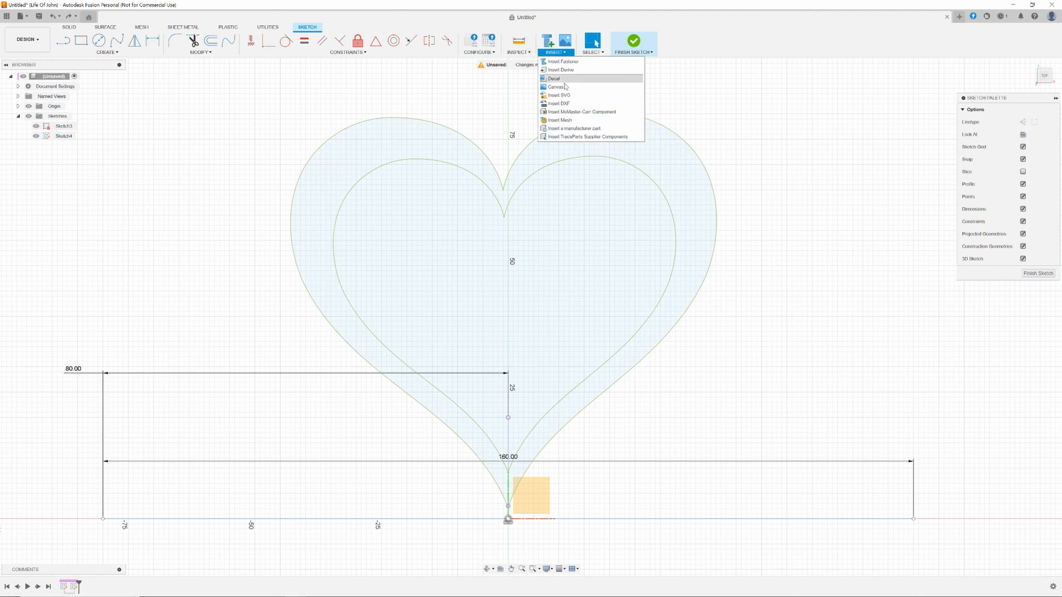
{"action": "left_click", "coordinate": [557, 96]}
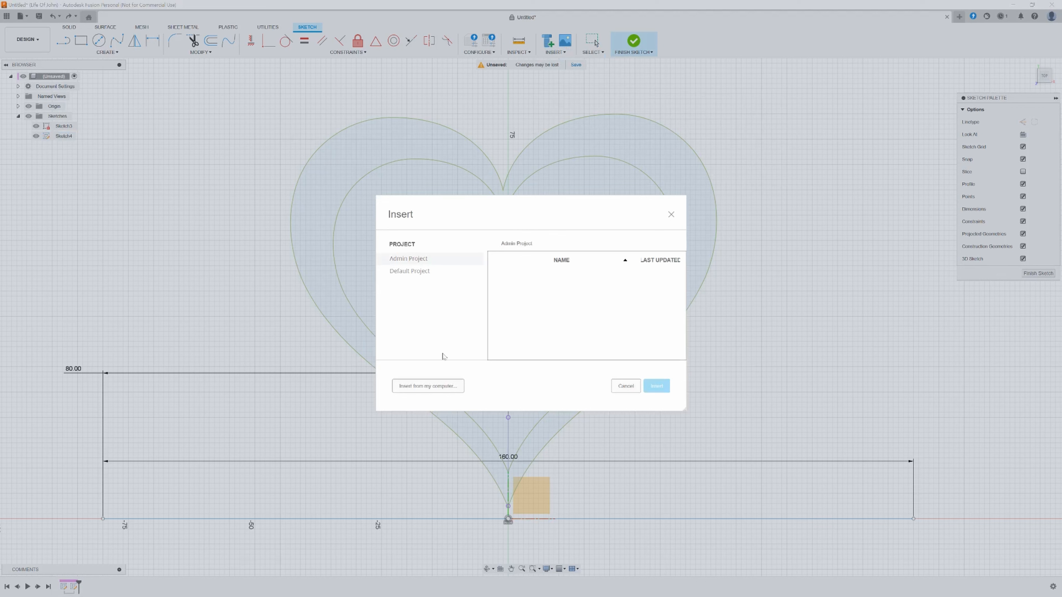
{"action": "left_click", "coordinate": [430, 385]}
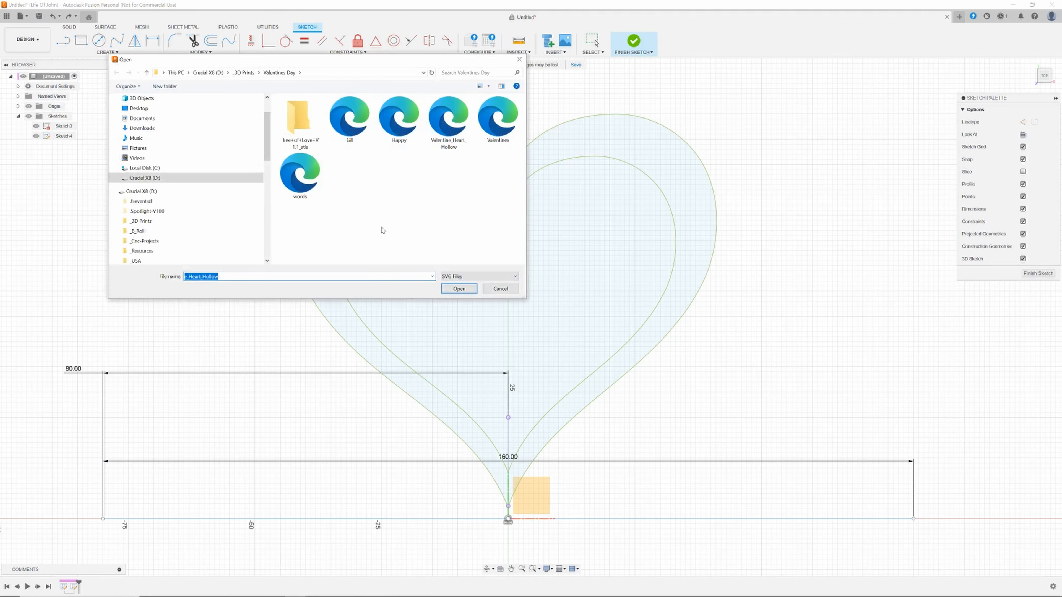
{"action": "left_click", "coordinate": [343, 114]}
{"action": "left_click", "coordinate": [459, 289]}
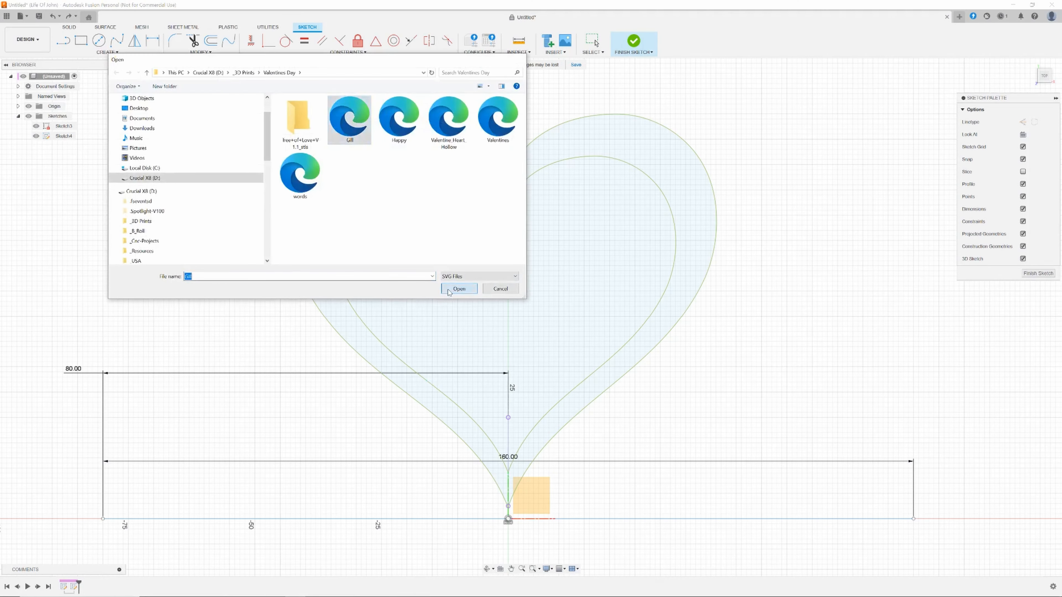
Move the Gill lettering up into the heart, about 27 mm above the origin, and confirm.
{"action": "scroll", "coordinate": [684, 419], "scroll_direction": "up", "scroll_amount": 3}
{"action": "scroll", "coordinate": [689, 420], "scroll_direction": "down", "scroll_amount": 5}
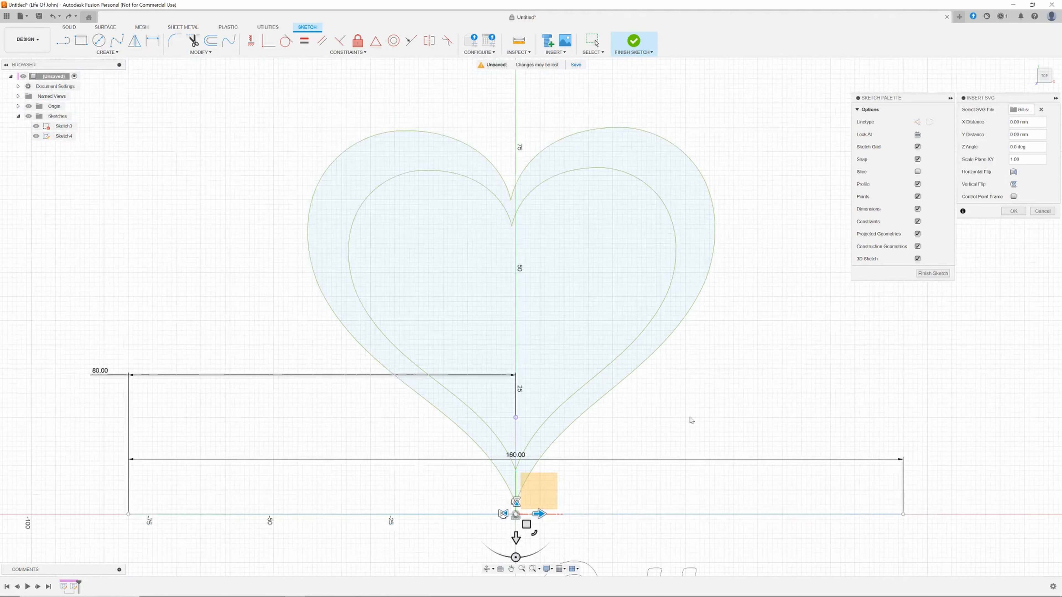
{"action": "middle_click_drag", "start_coordinate": [691, 414], "coordinate": [561, 163]}
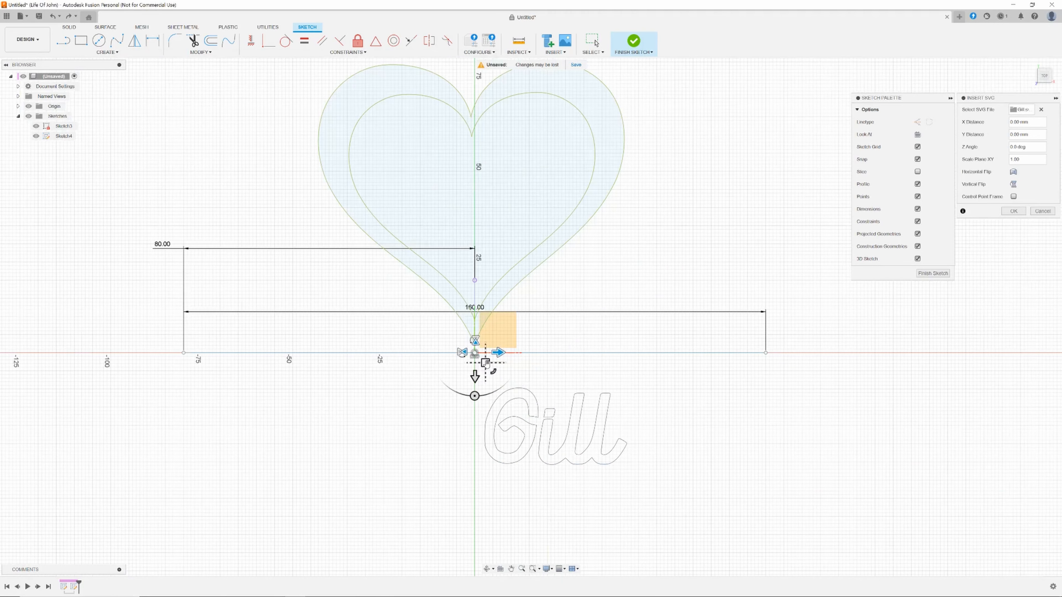
{"action": "left_click_drag", "start_coordinate": [485, 363], "coordinate": [373, 149]}
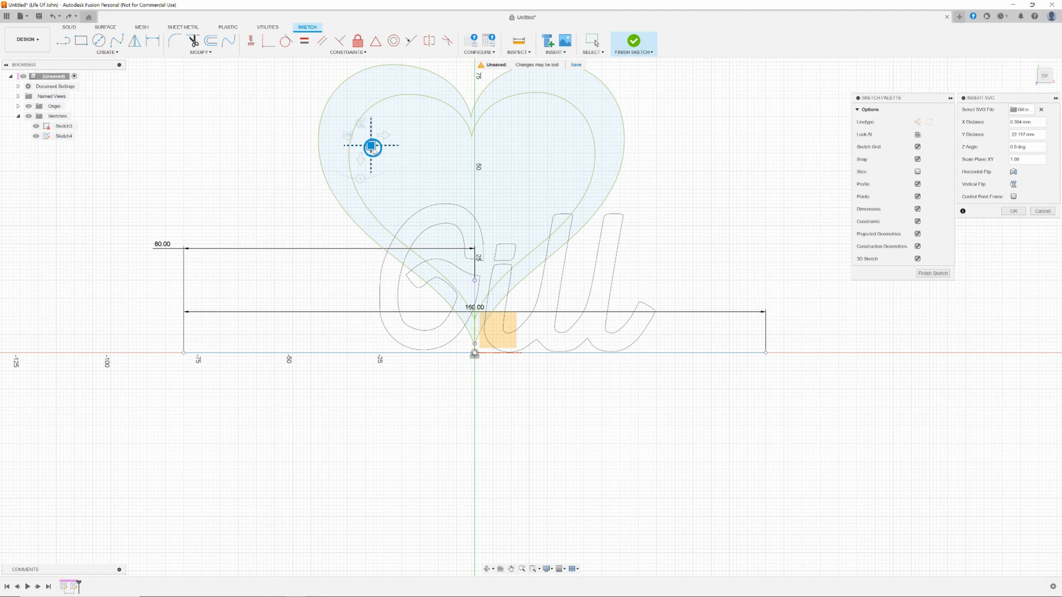
{"action": "left_click_drag", "start_coordinate": [373, 150], "coordinate": [372, 147]}
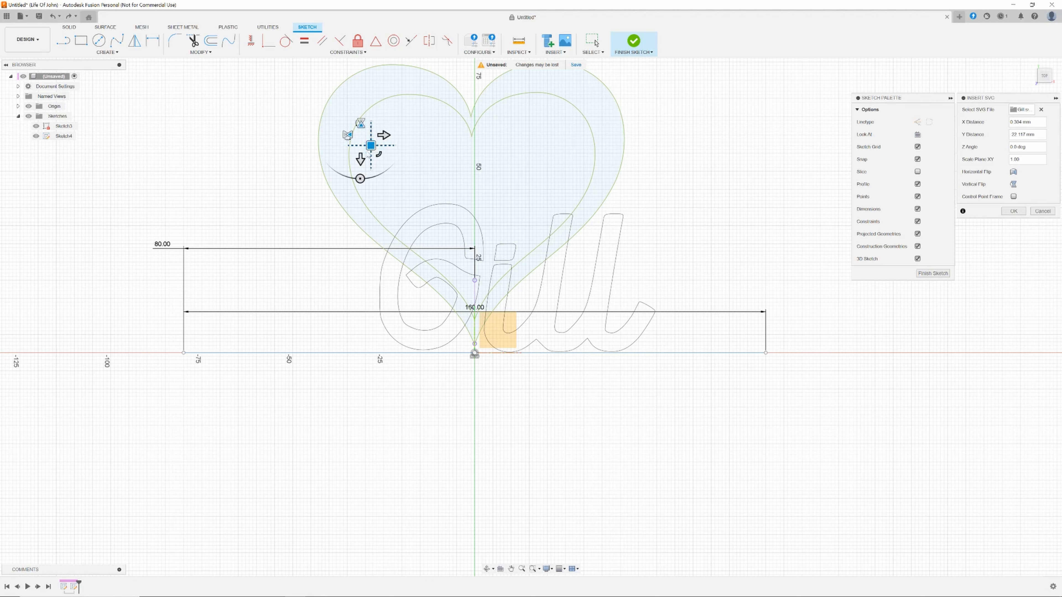
{"action": "left_click", "coordinate": [1015, 212]}
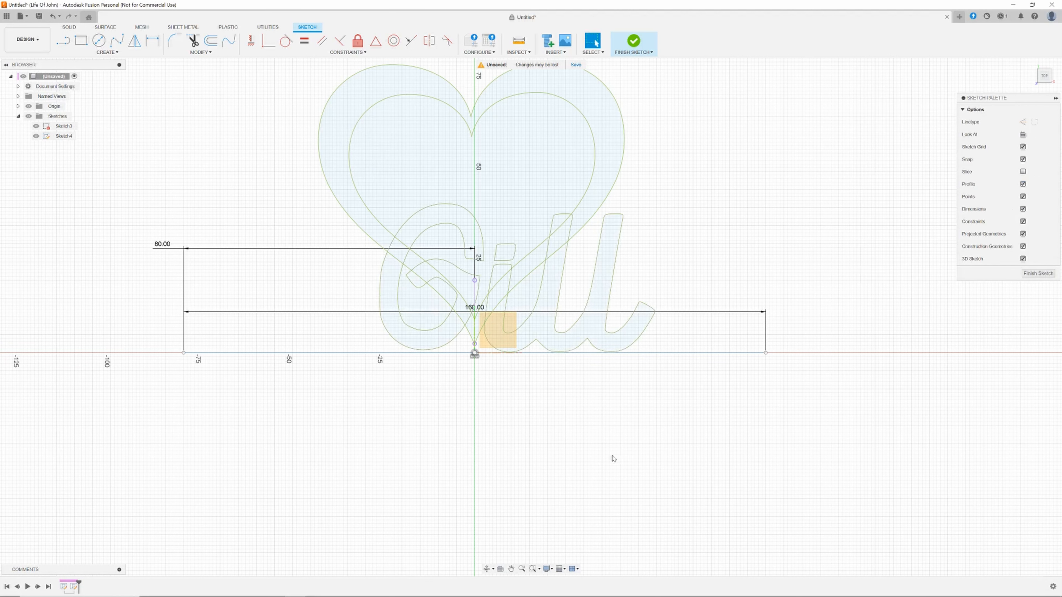
Insert the Valentines SVG file from the computer into the sketch and move it into the heart above the Gill lettering.
{"action": "scroll", "coordinate": [610, 454], "scroll_direction": "down", "scroll_amount": 2}
{"action": "scroll", "coordinate": [712, 276], "scroll_direction": "down", "scroll_amount": 1}
{"action": "middle_click_drag", "start_coordinate": [707, 274], "coordinate": [661, 327]}
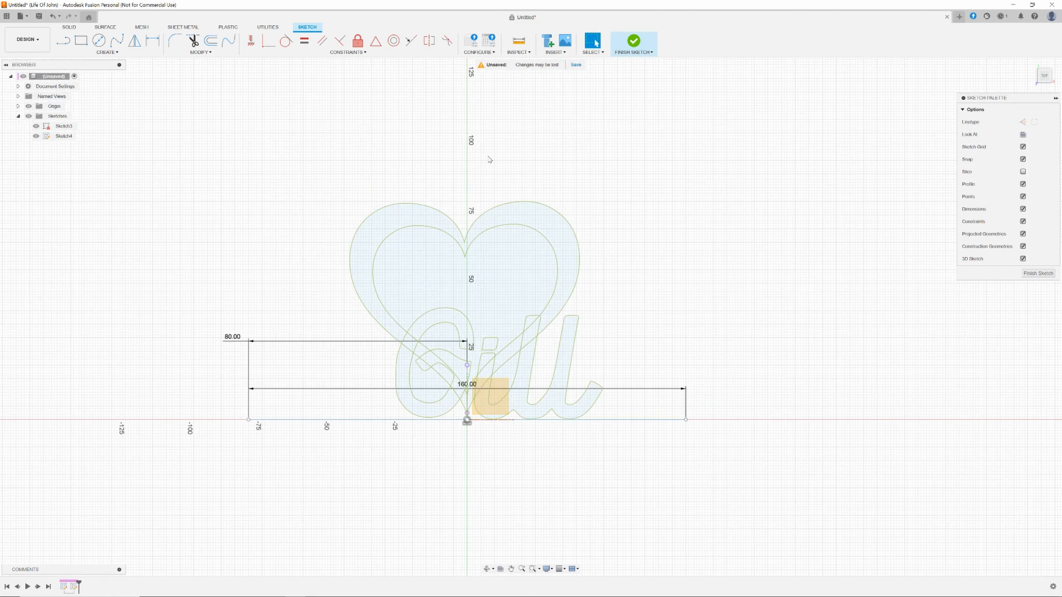
{"action": "left_click", "coordinate": [551, 54]}
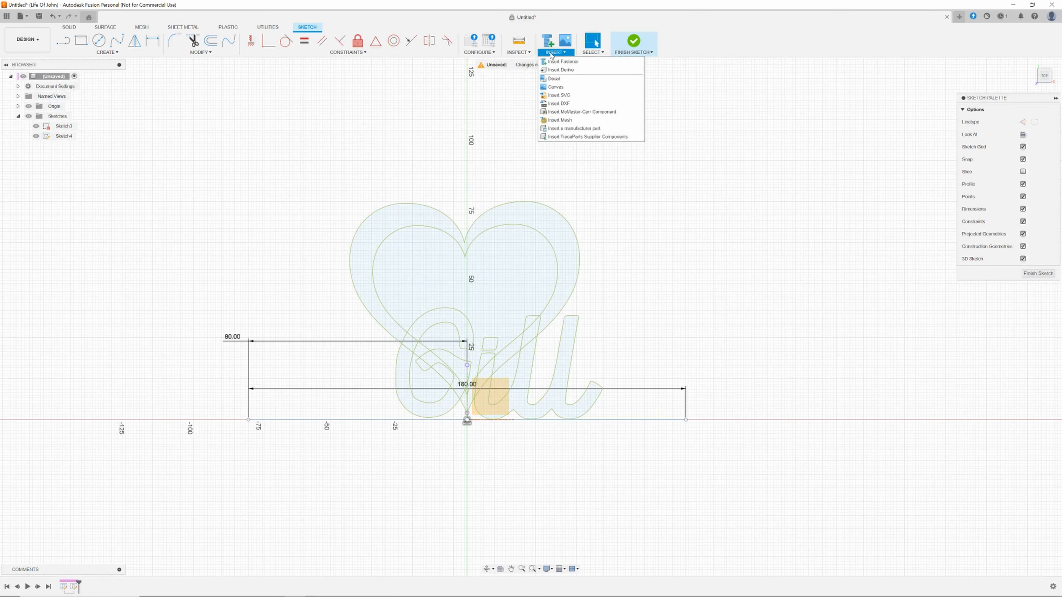
{"action": "left_click", "coordinate": [564, 95]}
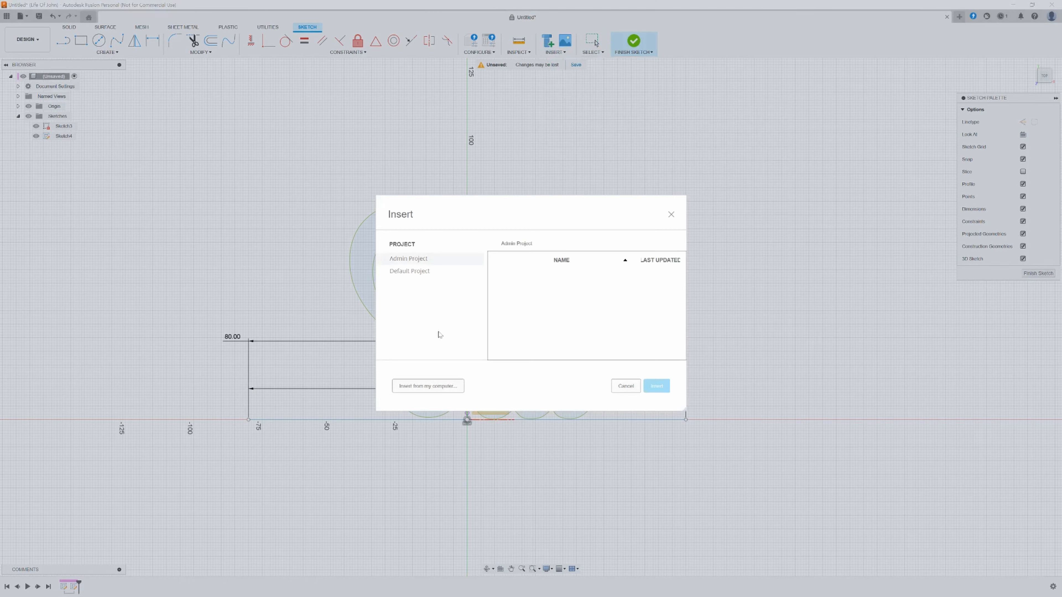
{"action": "left_click", "coordinate": [428, 385]}
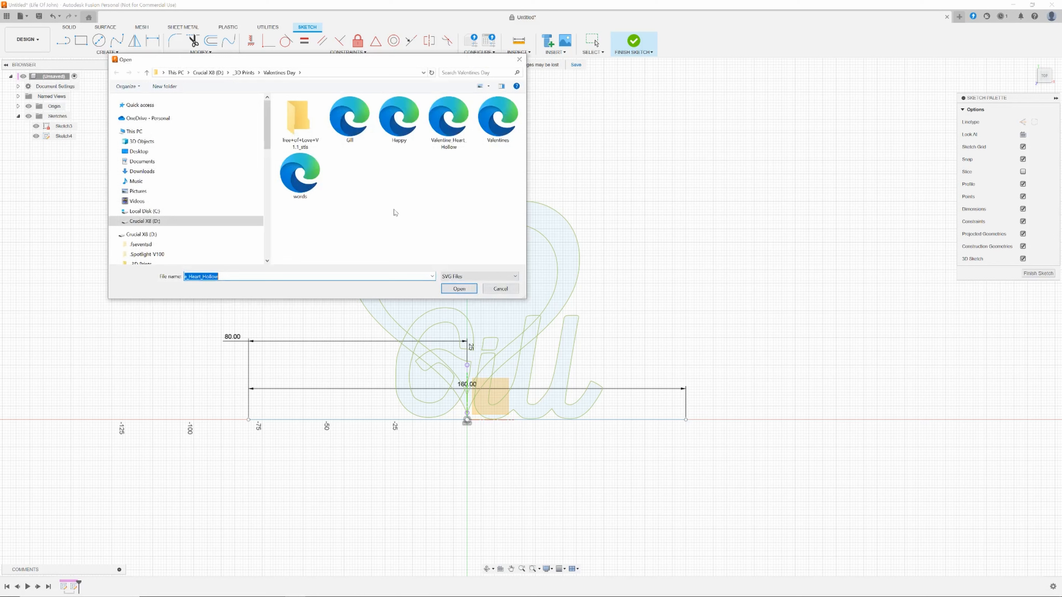
{"action": "left_click", "coordinate": [493, 131]}
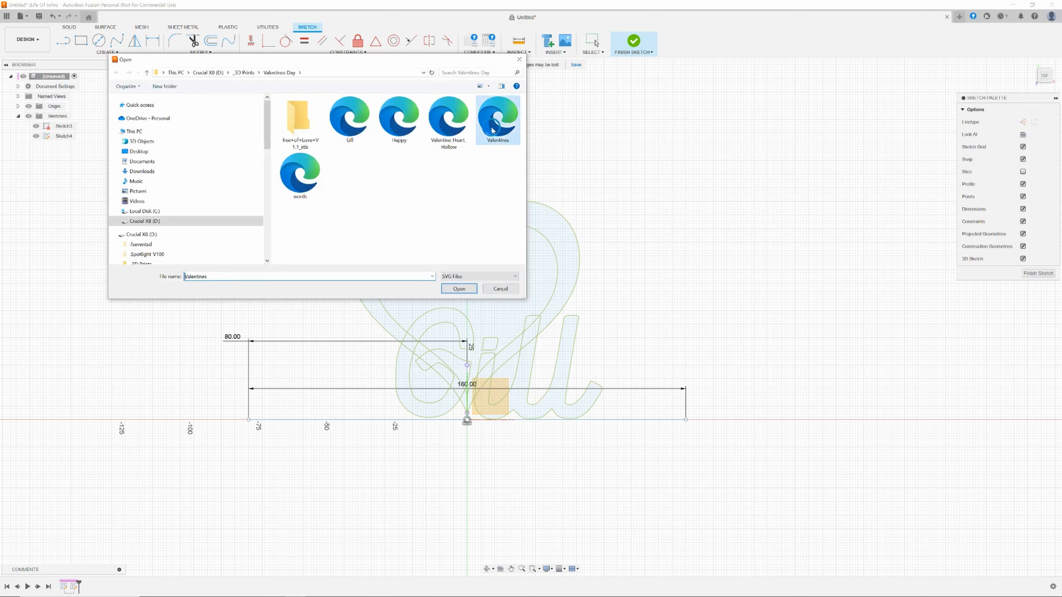
{"action": "left_click", "coordinate": [456, 287]}
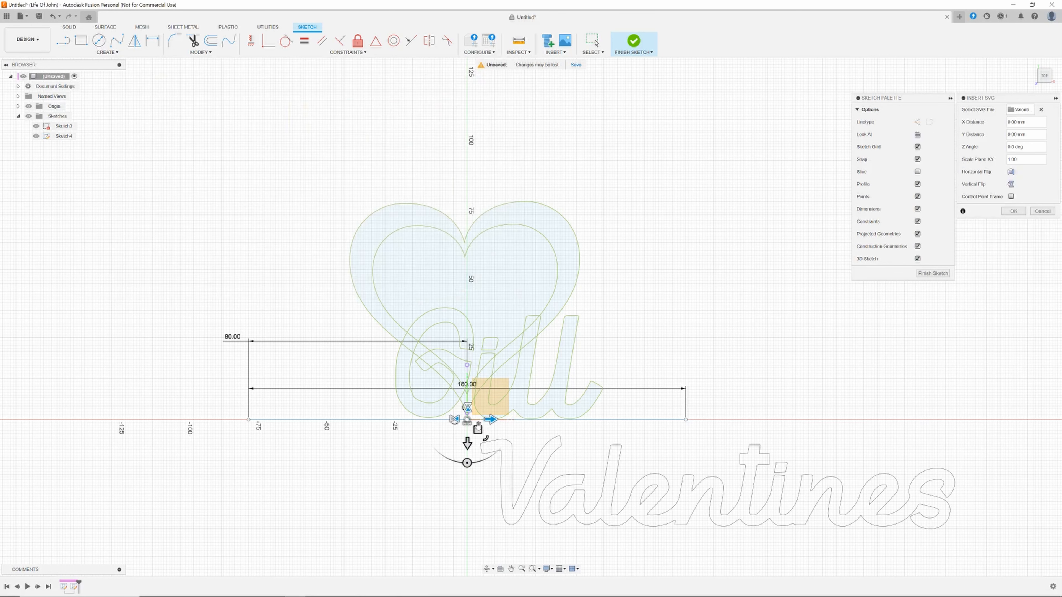
{"action": "left_click_drag", "start_coordinate": [478, 428], "coordinate": [428, 244]}
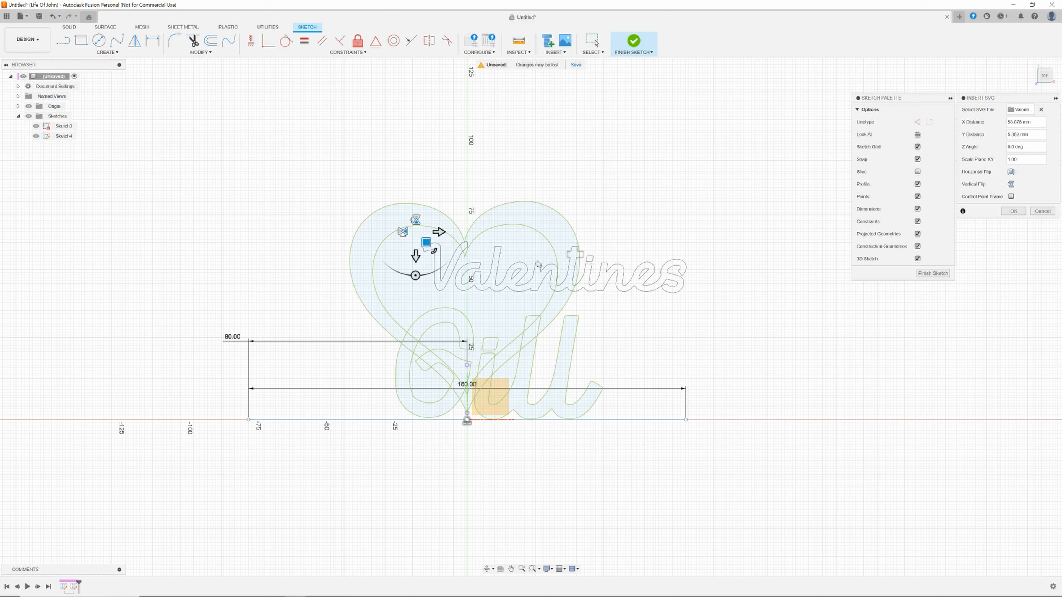
{"action": "left_click", "coordinate": [1012, 211]}
Insert the Happy SVG file from the computer and position it above Valentines at the top of the heart.
{"action": "left_click", "coordinate": [553, 52]}
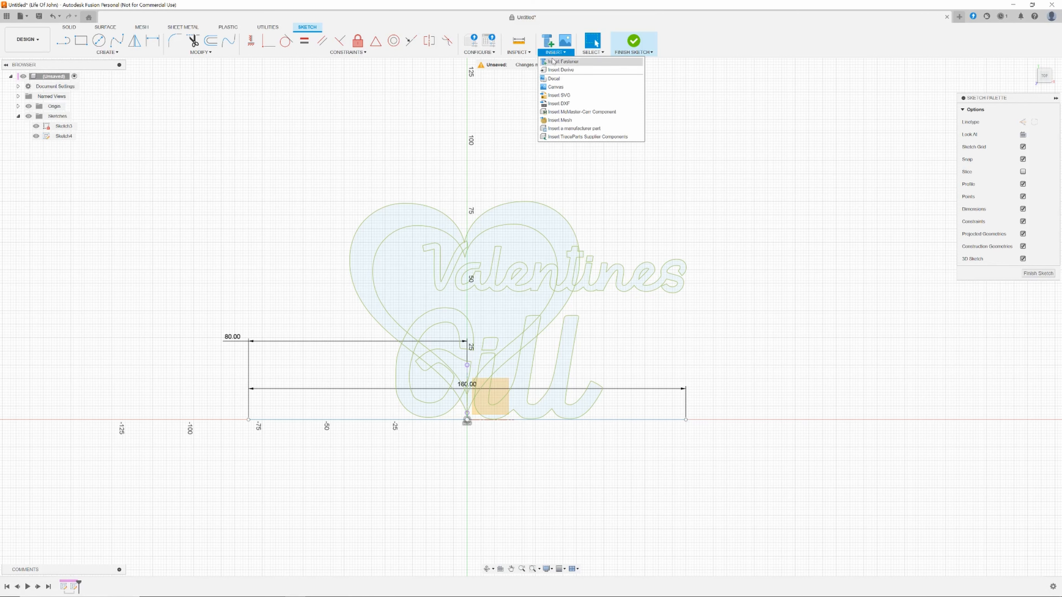
{"action": "left_click", "coordinate": [553, 96]}
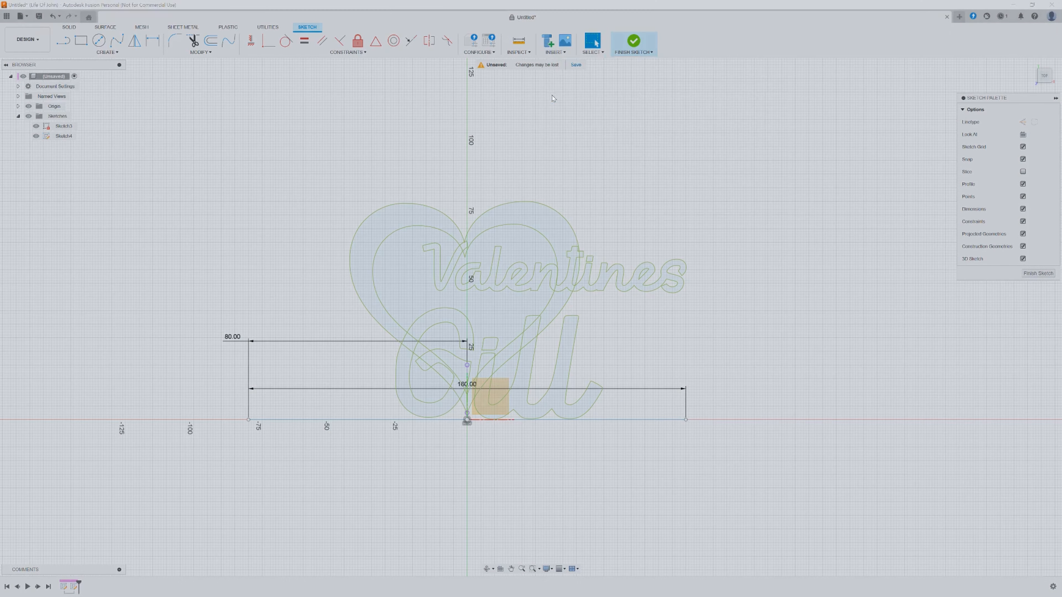
{"action": "left_click", "coordinate": [428, 381]}
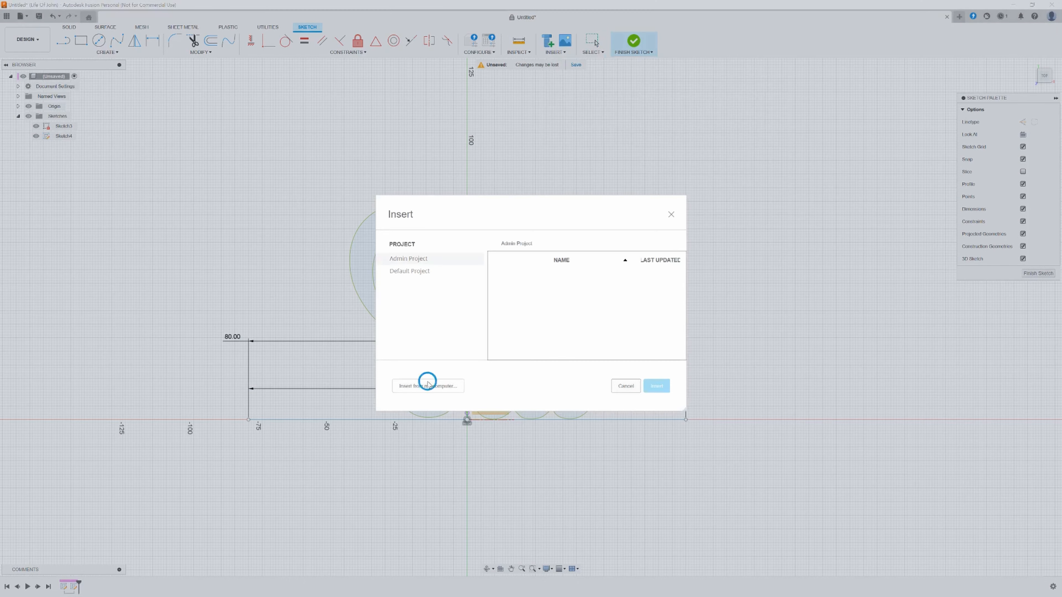
{"action": "left_click", "coordinate": [393, 140]}
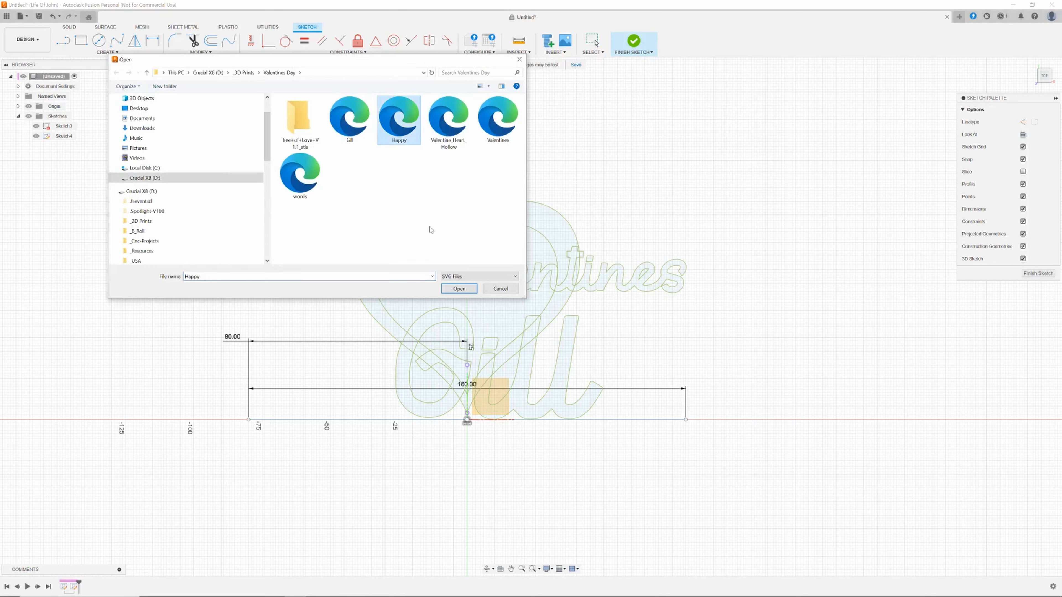
{"action": "left_click", "coordinate": [446, 291]}
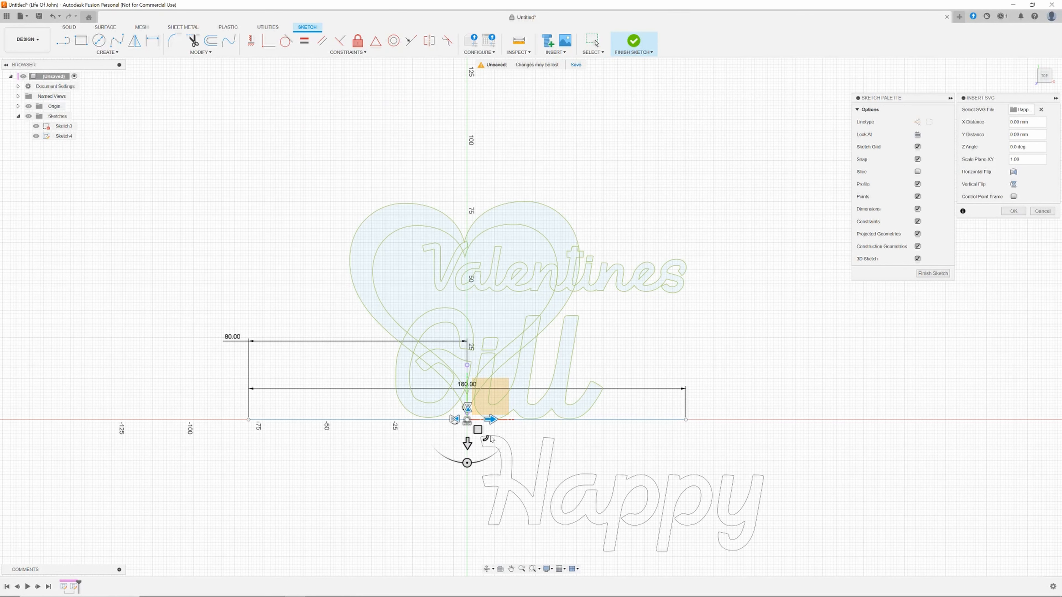
{"action": "left_click_drag", "start_coordinate": [492, 439], "coordinate": [338, 115]}
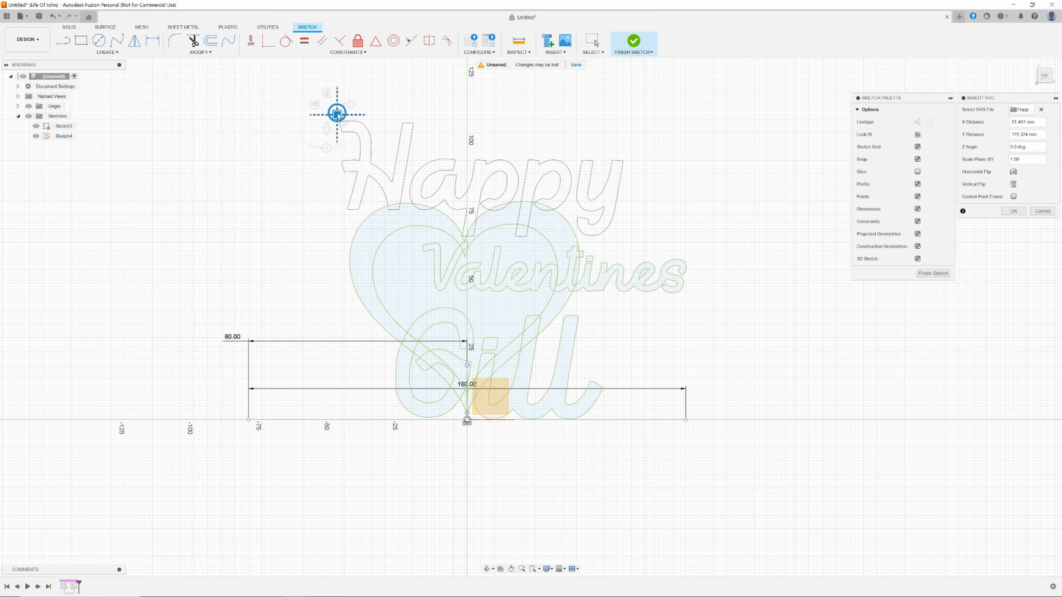
{"action": "left_click_drag", "start_coordinate": [345, 123], "coordinate": [469, 247]}
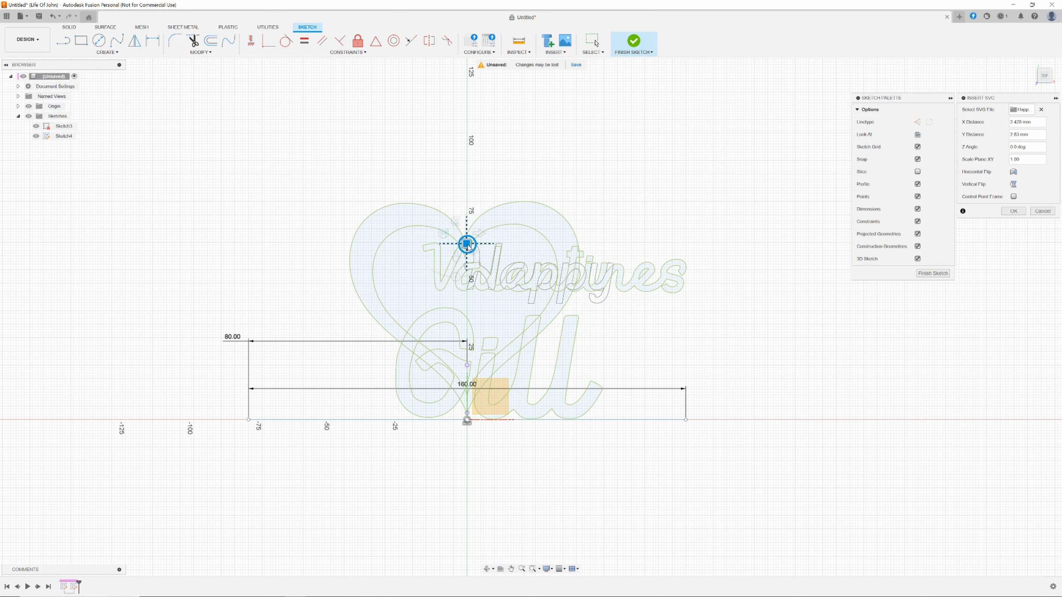
{"action": "left_click_drag", "start_coordinate": [468, 246], "coordinate": [352, 172]}
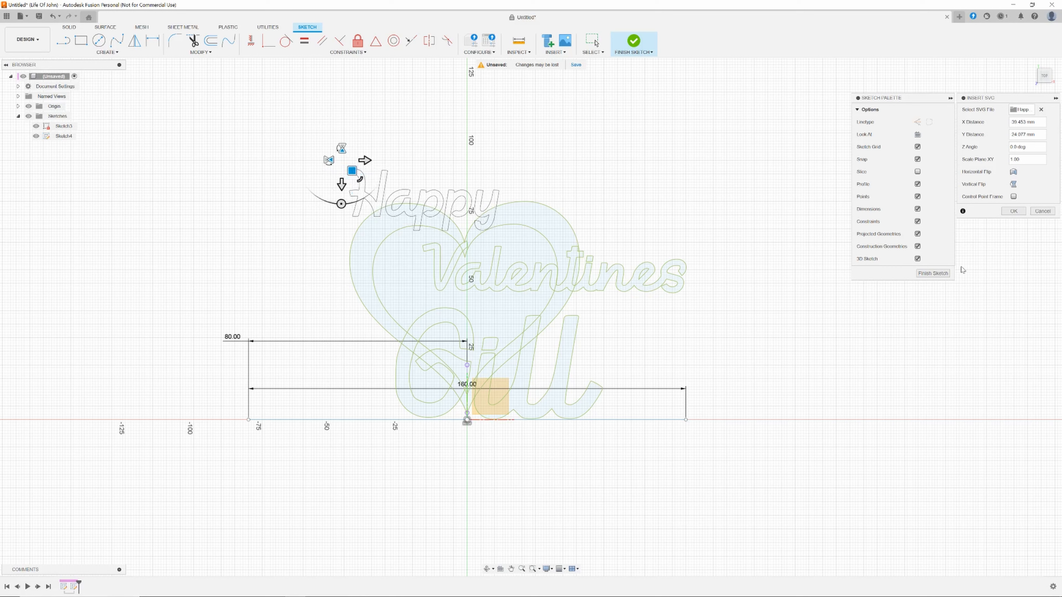
{"action": "left_click", "coordinate": [1010, 212]}
{"action": "key", "text": "Escape"}
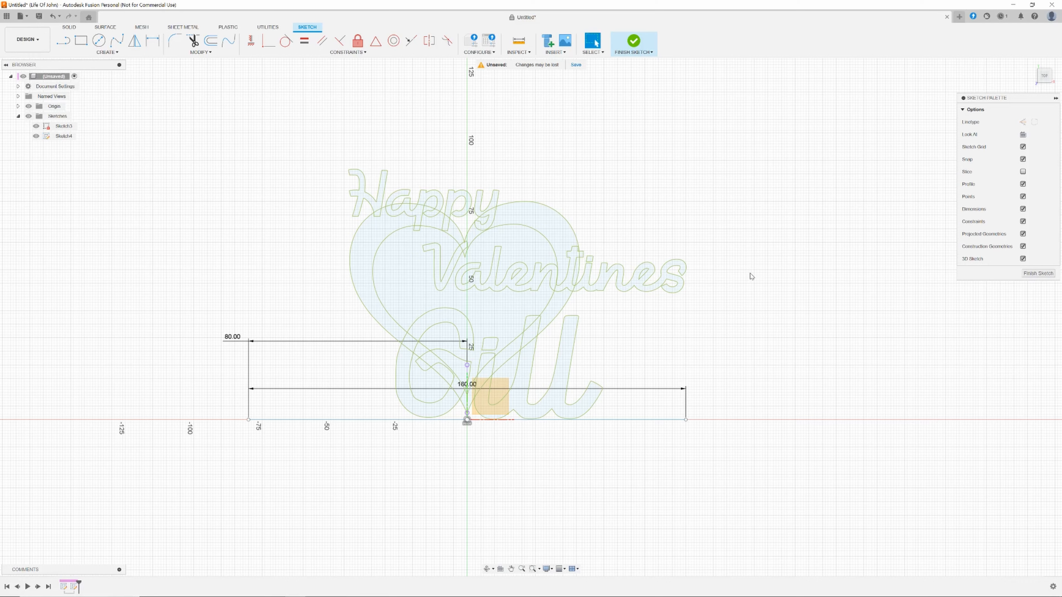
Start an Extrude and select all the letter profiles of Happy.
{"action": "key", "text": "e"}
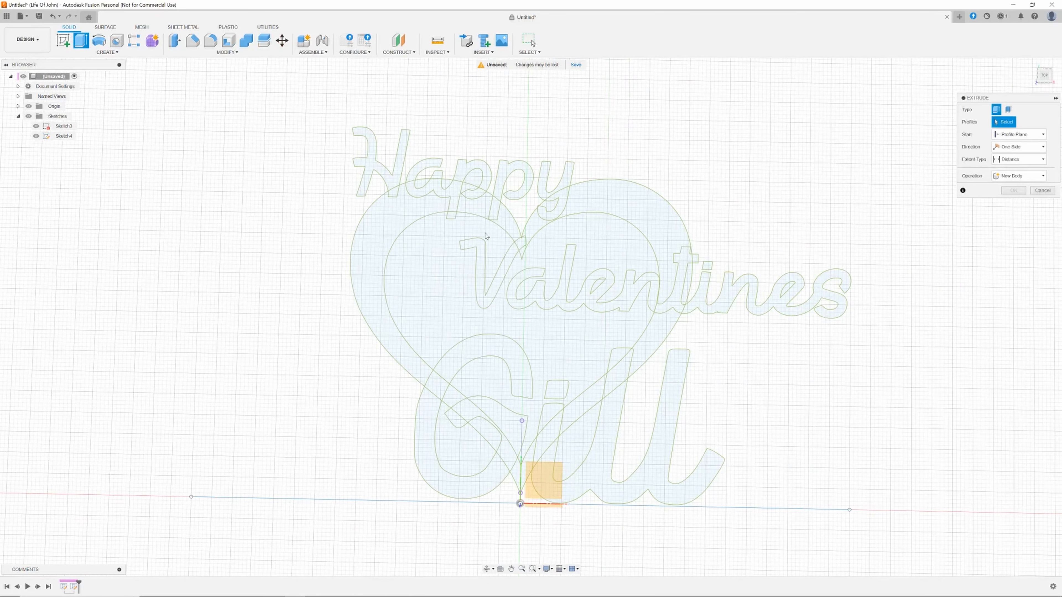
{"action": "left_click", "coordinate": [395, 184]}
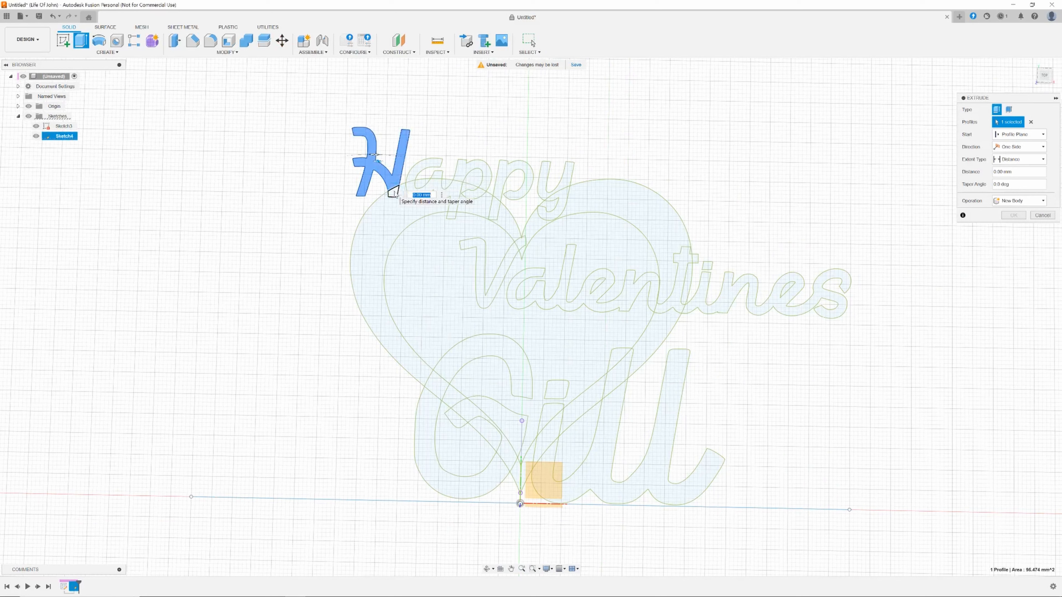
{"action": "left_click", "coordinate": [394, 194]}
{"action": "left_click", "coordinate": [411, 179]}
{"action": "left_click", "coordinate": [422, 184]}
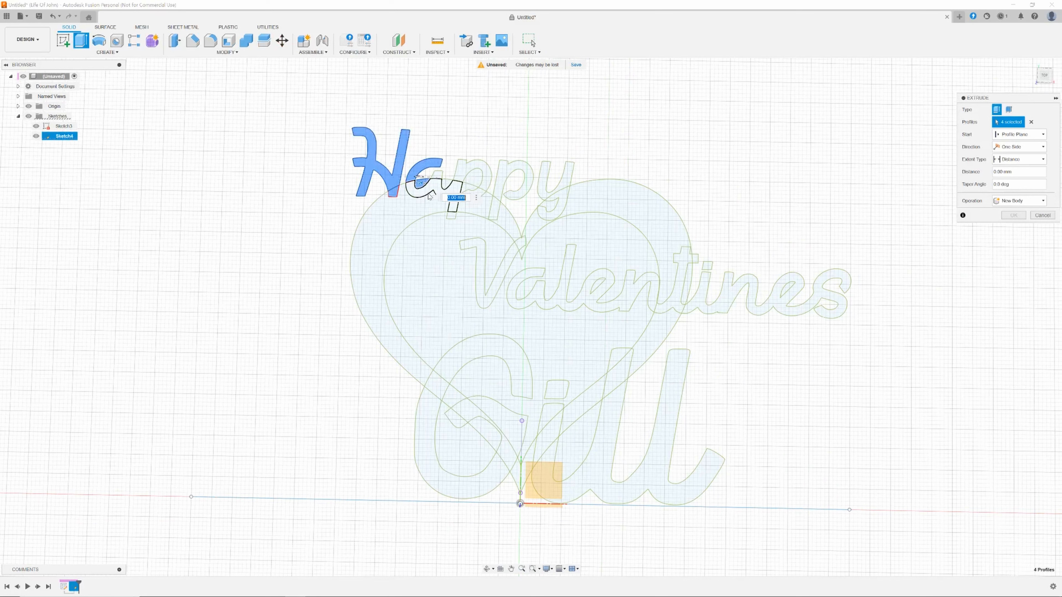
{"action": "left_click", "coordinate": [435, 190]}
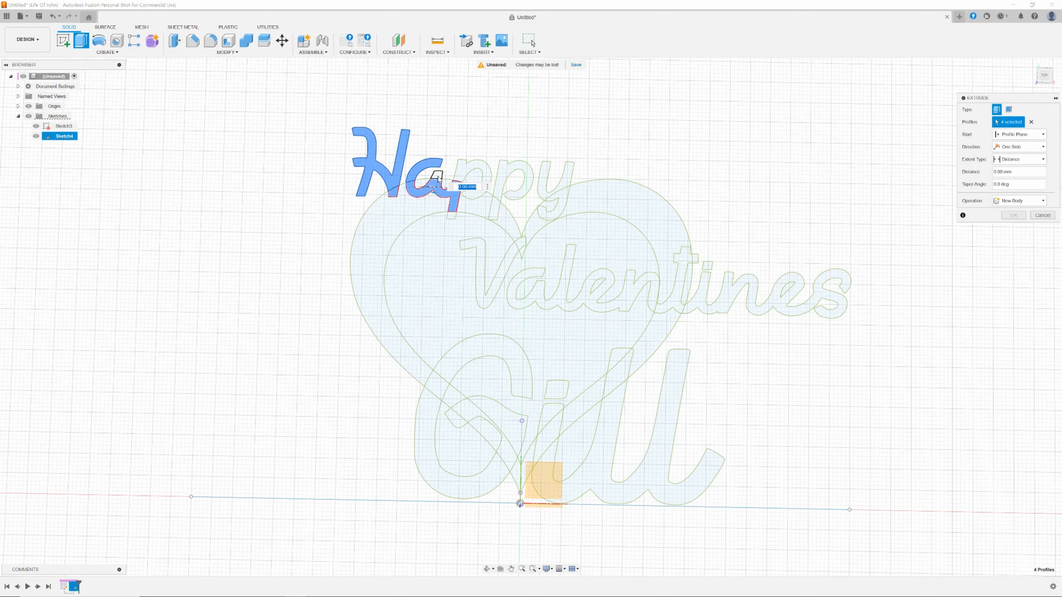
{"action": "left_click", "coordinate": [438, 178]}
{"action": "left_click", "coordinate": [459, 172]}
{"action": "left_click", "coordinate": [473, 194]}
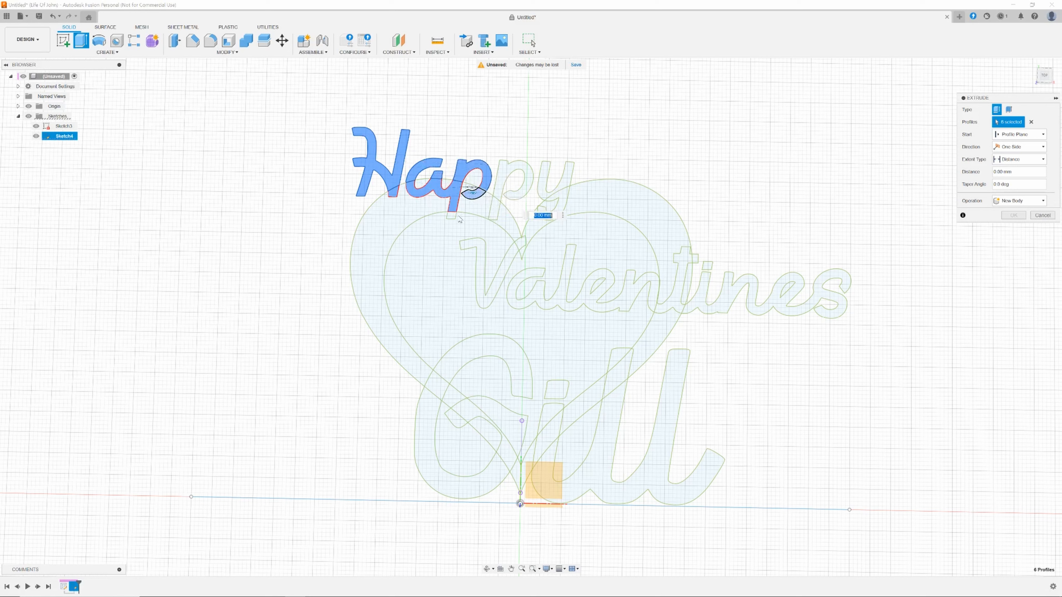
{"action": "left_click", "coordinate": [452, 215]}
{"action": "left_click", "coordinate": [494, 208]}
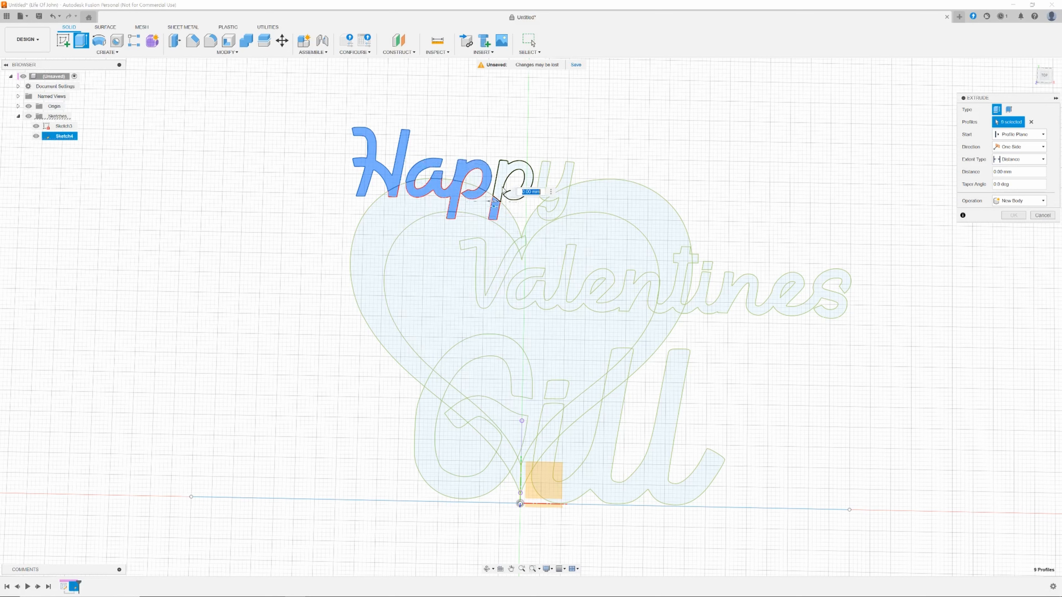
{"action": "left_click", "coordinate": [503, 191]}
{"action": "left_click", "coordinate": [548, 194]}
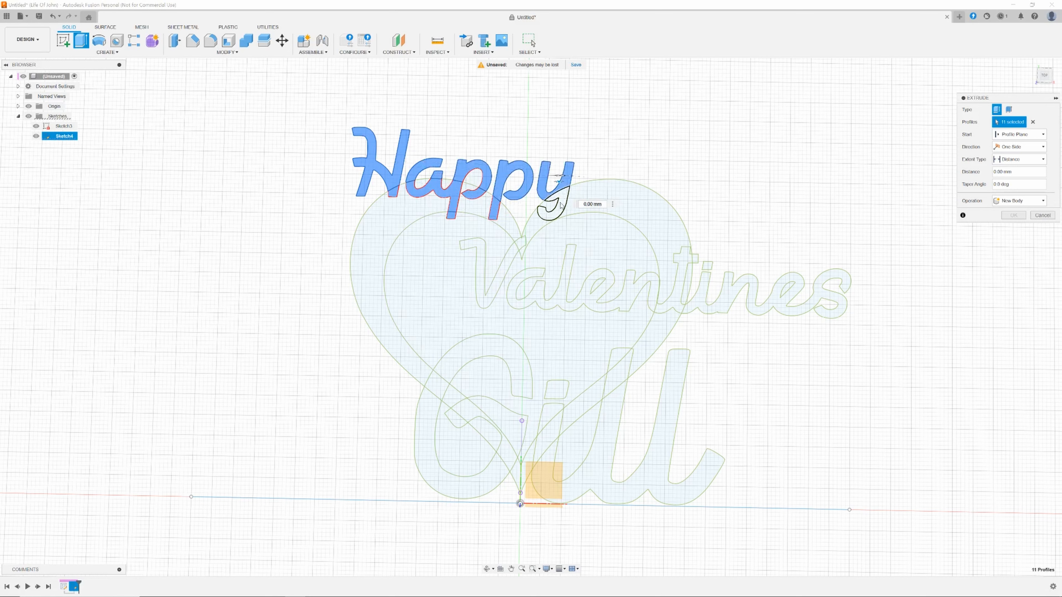
{"action": "left_click", "coordinate": [560, 204]}
Add the V of Valentines to the extrude selection, including its small regions near the heart's top.
{"action": "scroll", "coordinate": [538, 260], "scroll_direction": "up", "scroll_amount": 4}
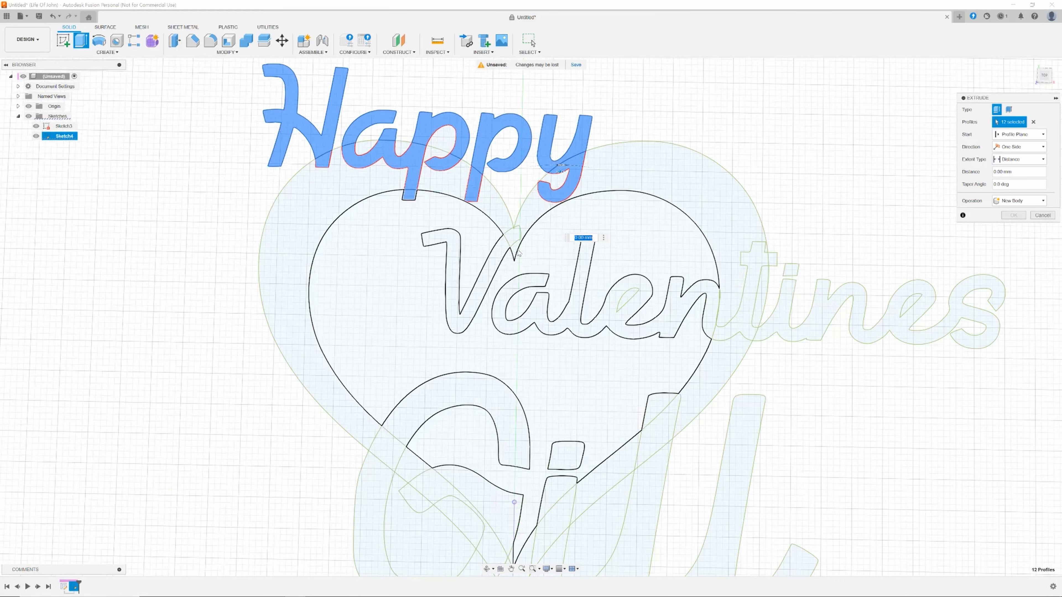
{"action": "scroll", "coordinate": [467, 221], "scroll_direction": "up", "scroll_amount": 2}
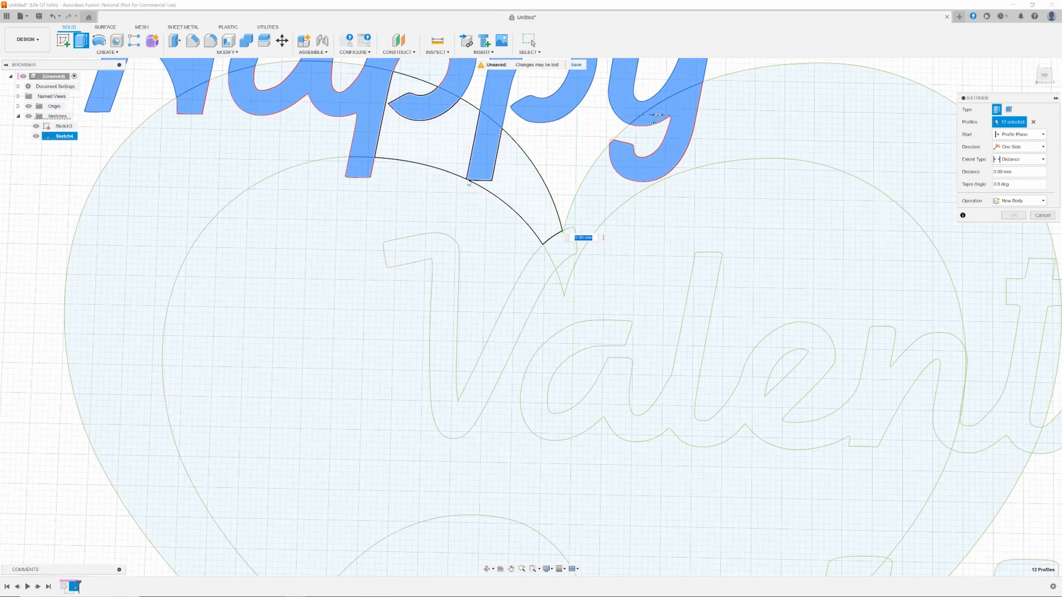
{"action": "scroll", "coordinate": [467, 207], "scroll_direction": "up", "scroll_amount": 2}
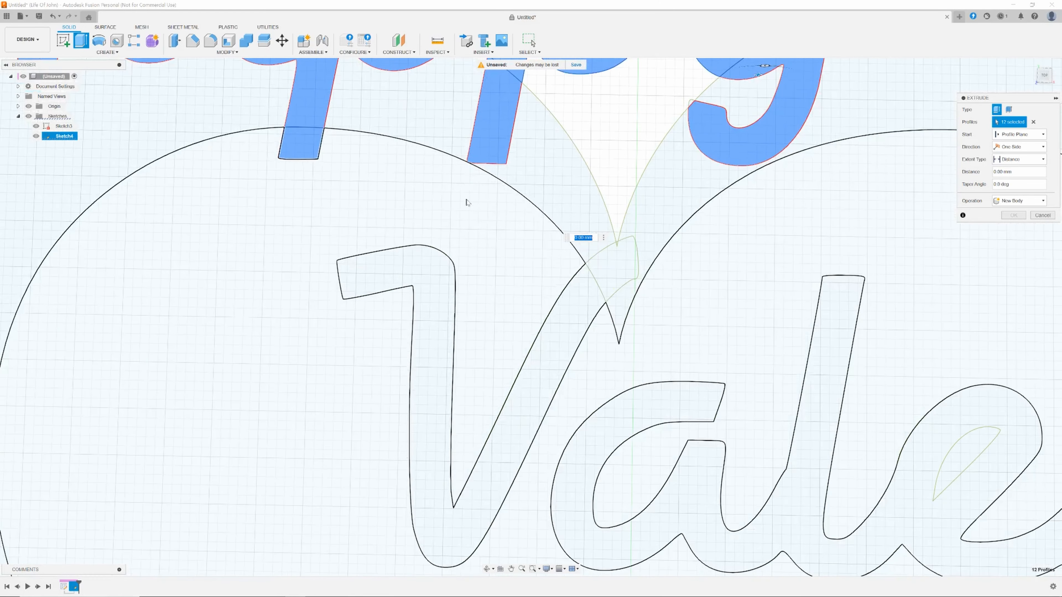
{"action": "left_click", "coordinate": [427, 272]}
{"action": "scroll", "coordinate": [485, 191], "scroll_direction": "up", "scroll_amount": 3}
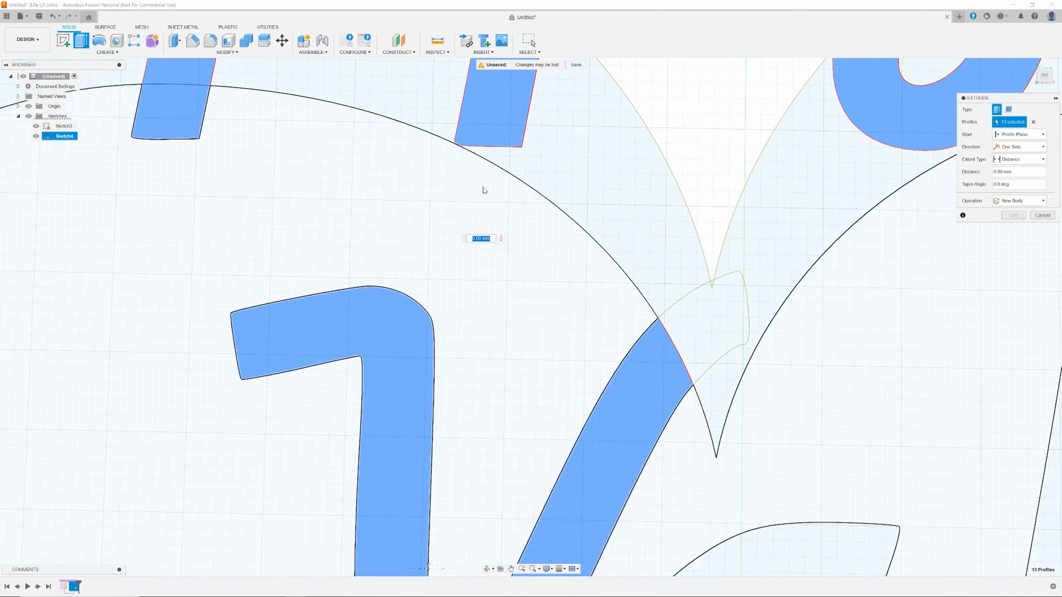
{"action": "scroll", "coordinate": [483, 190], "scroll_direction": "down", "scroll_amount": 5}
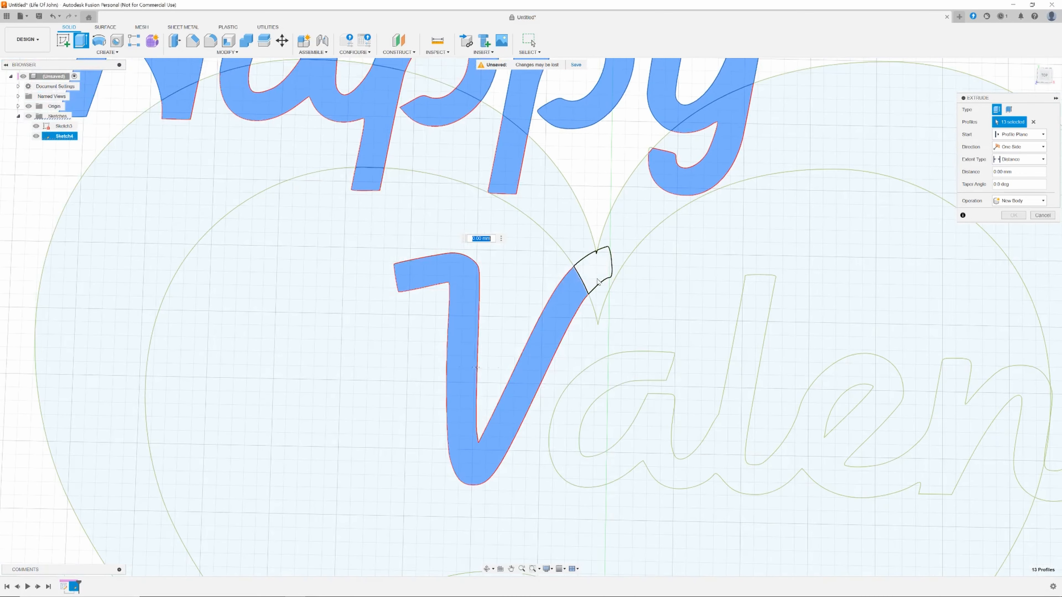
{"action": "left_click", "coordinate": [594, 280]}
{"action": "scroll", "coordinate": [596, 272], "scroll_direction": "up", "scroll_amount": 3}
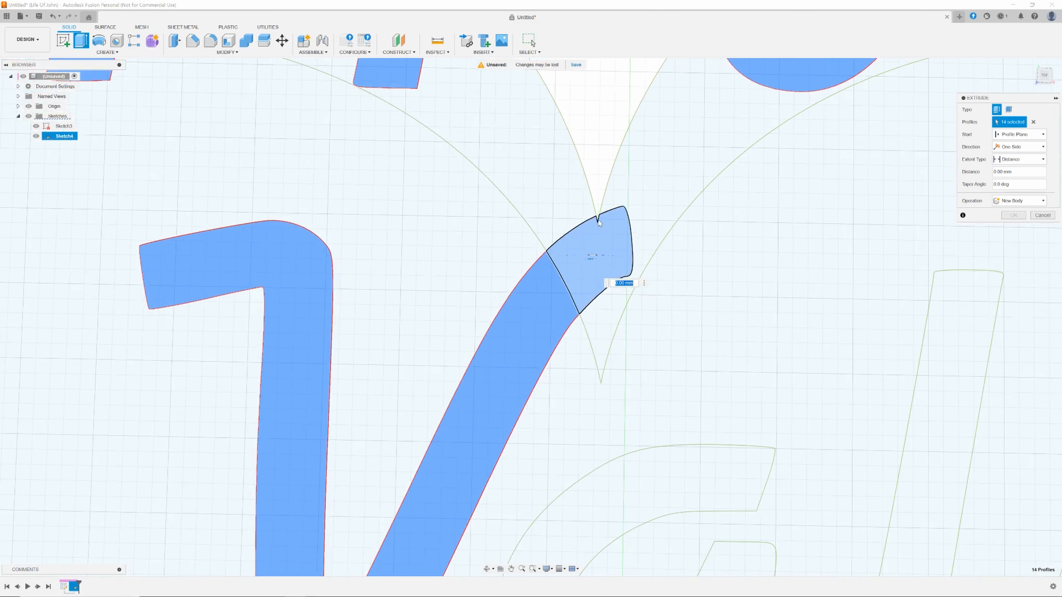
{"action": "left_click", "coordinate": [599, 221]}
{"action": "scroll", "coordinate": [599, 221], "scroll_direction": "down", "scroll_amount": 4}
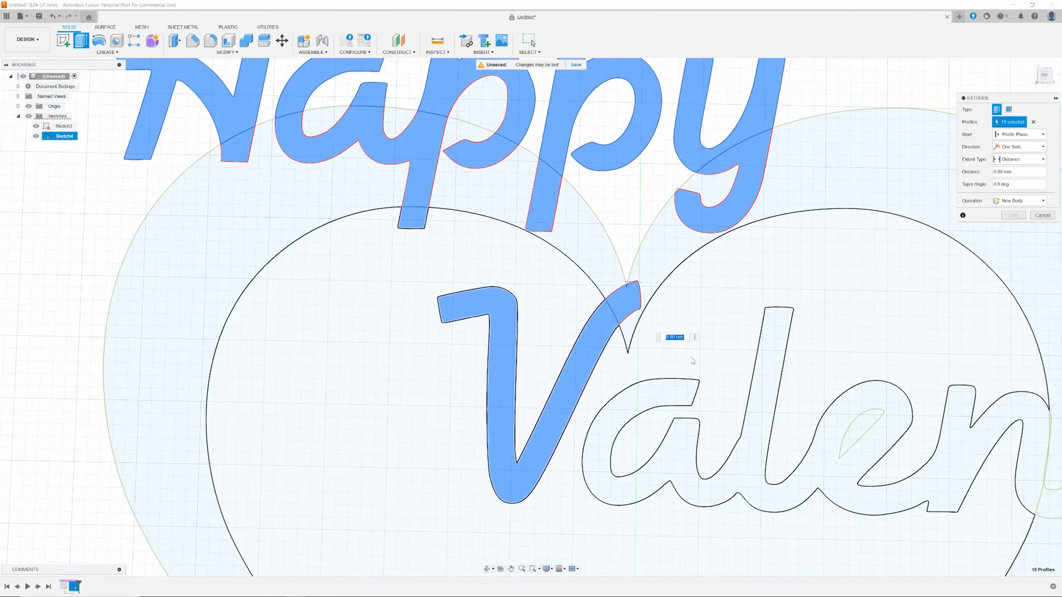
{"action": "scroll", "coordinate": [693, 360], "scroll_direction": "down", "scroll_amount": 2}
{"action": "scroll", "coordinate": [614, 315], "scroll_direction": "up", "scroll_amount": 2}
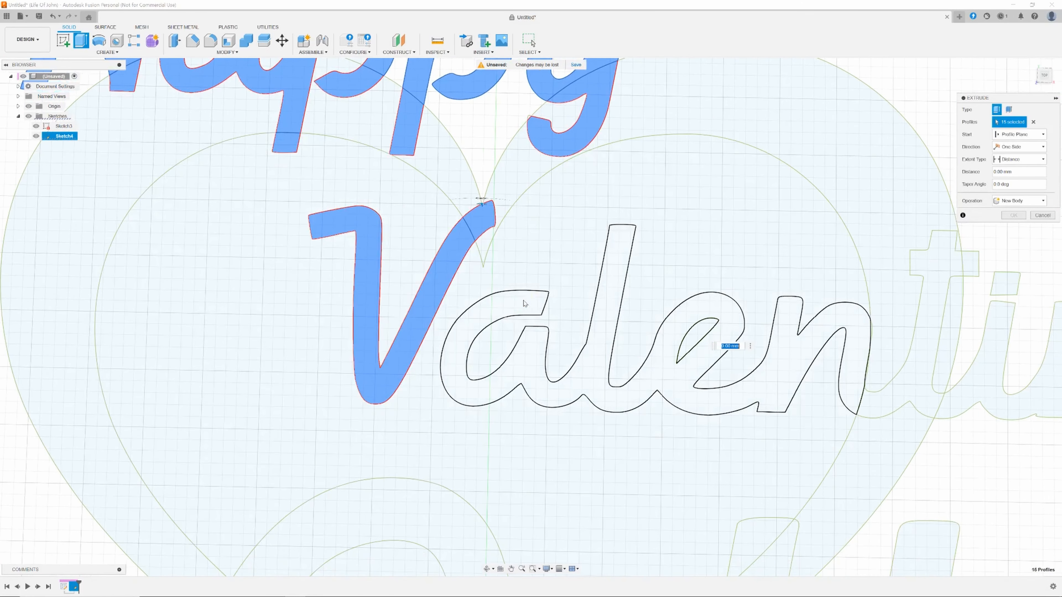
Add the remaining letters of Valentines to the extrude selection.
{"action": "left_click", "coordinate": [525, 303]}
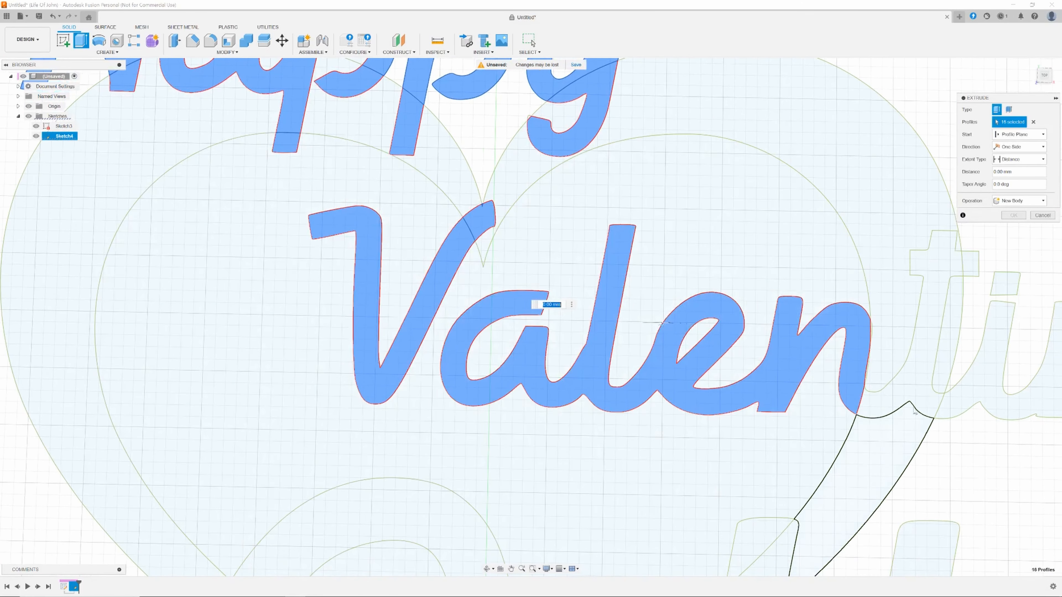
{"action": "left_click", "coordinate": [906, 398]}
{"action": "left_click", "coordinate": [1016, 323]}
{"action": "left_click", "coordinate": [1006, 281]}
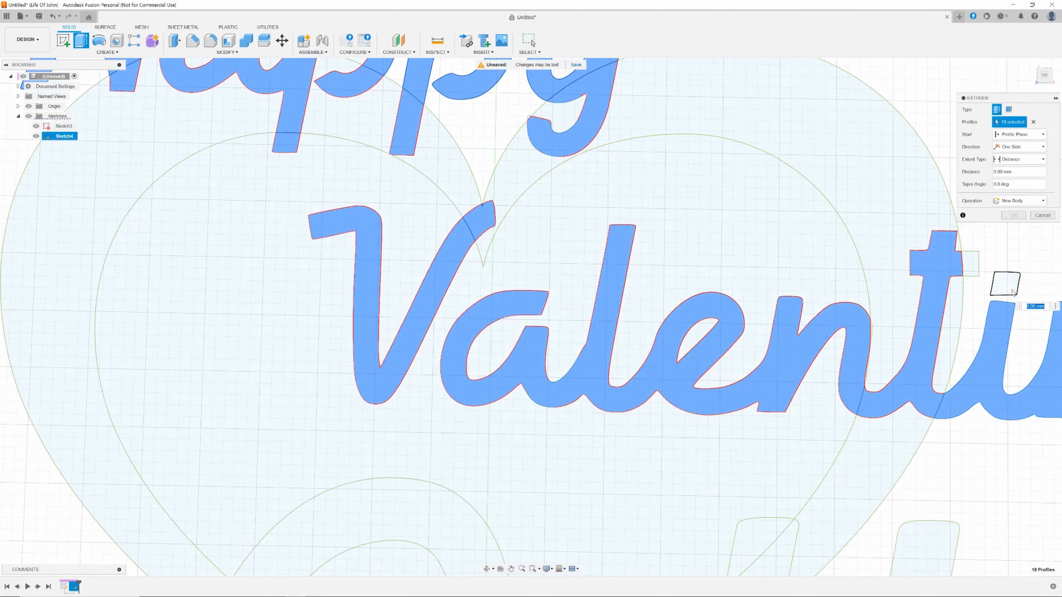
{"action": "left_click", "coordinate": [974, 266]}
Add all the letter profiles of Gill to the extrude selection, including the small regions where it overlaps the heart.
{"action": "scroll", "coordinate": [955, 395], "scroll_direction": "down", "scroll_amount": 2}
{"action": "scroll", "coordinate": [955, 394], "scroll_direction": "down", "scroll_amount": 1}
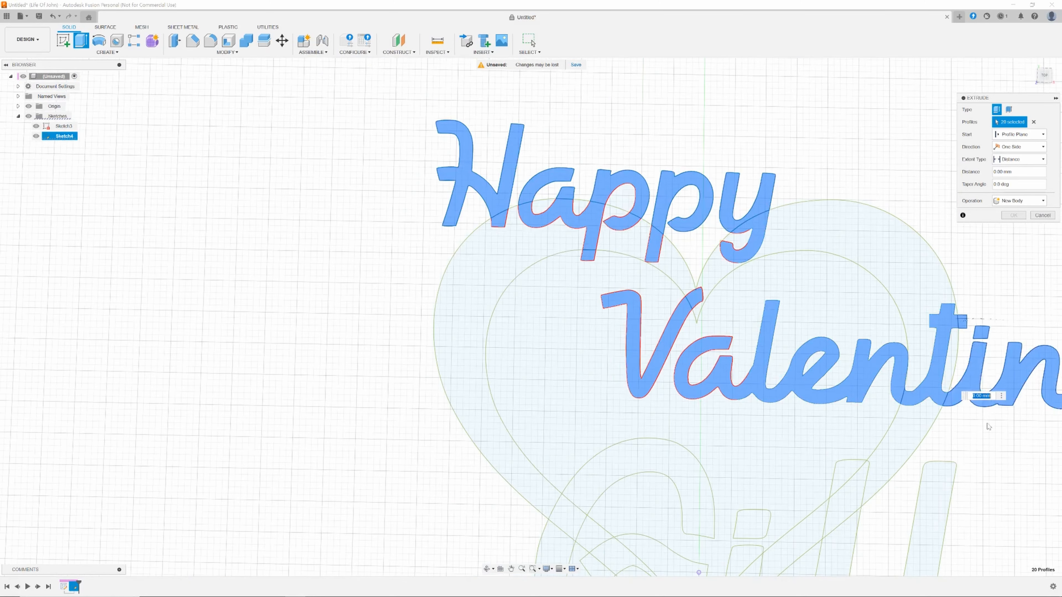
{"action": "middle_click_drag", "start_coordinate": [986, 423], "coordinate": [848, 71]}
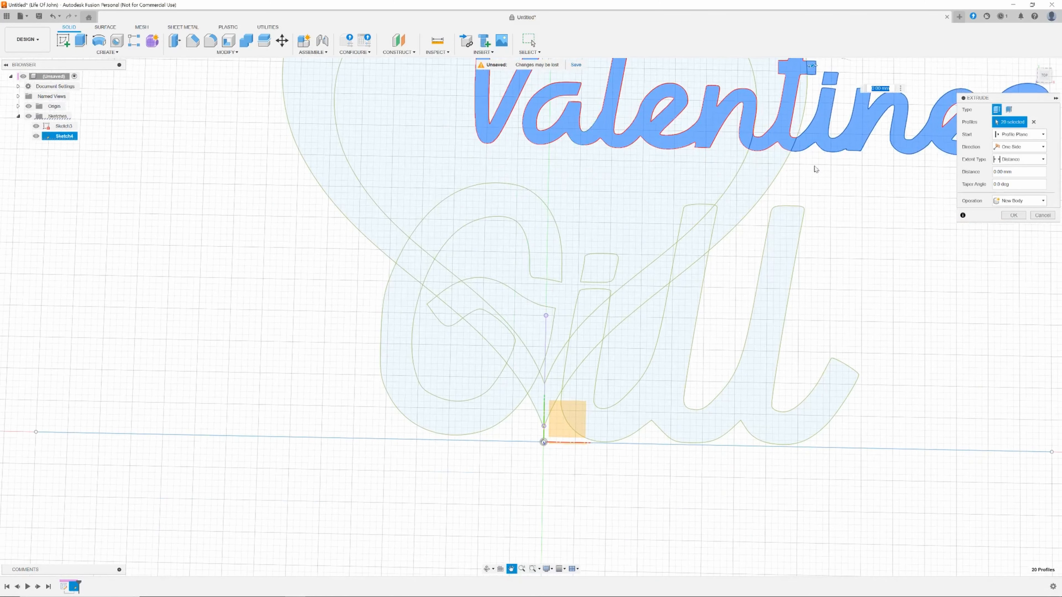
{"action": "left_click", "coordinate": [542, 234]}
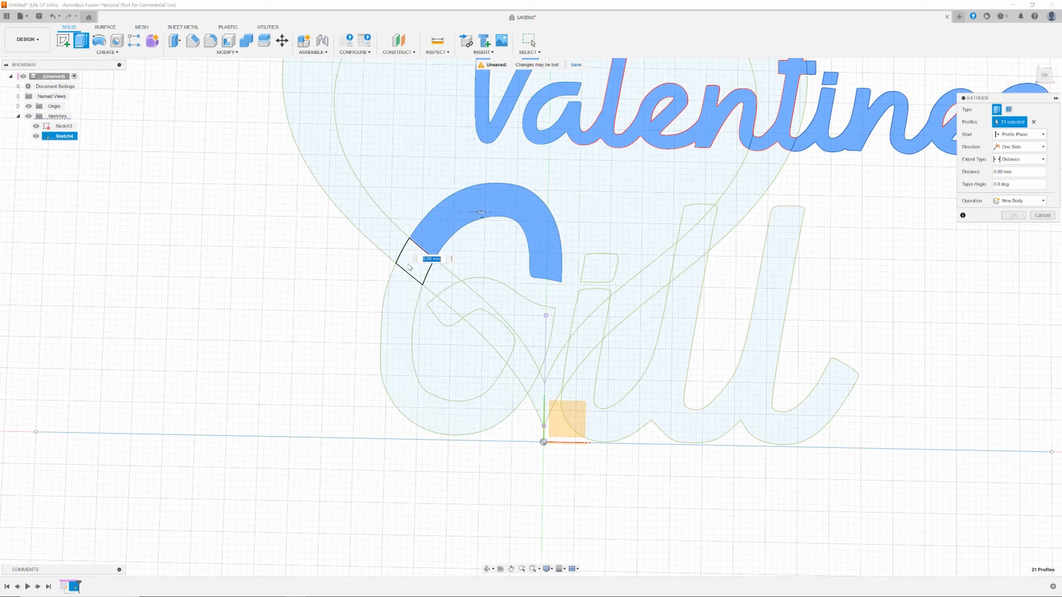
{"action": "left_click", "coordinate": [407, 267]}
{"action": "left_click", "coordinate": [399, 287]}
{"action": "left_click", "coordinate": [447, 307]}
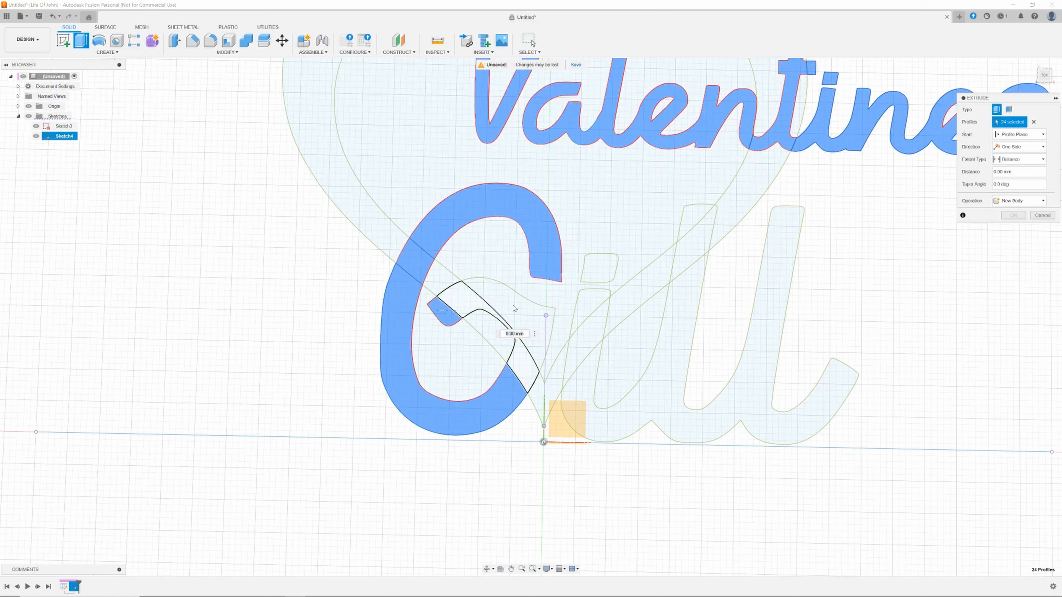
{"action": "left_click", "coordinate": [452, 296]}
{"action": "left_click", "coordinate": [515, 311]}
{"action": "left_click", "coordinate": [599, 275]}
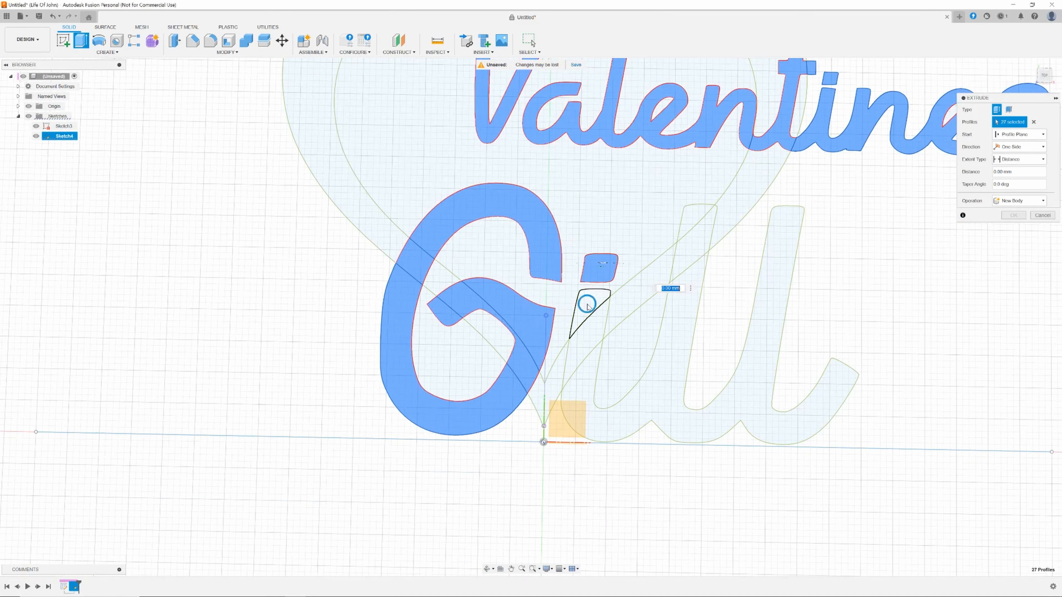
{"action": "left_click", "coordinate": [593, 318]}
{"action": "left_click", "coordinate": [581, 366]}
{"action": "left_click", "coordinate": [625, 408]}
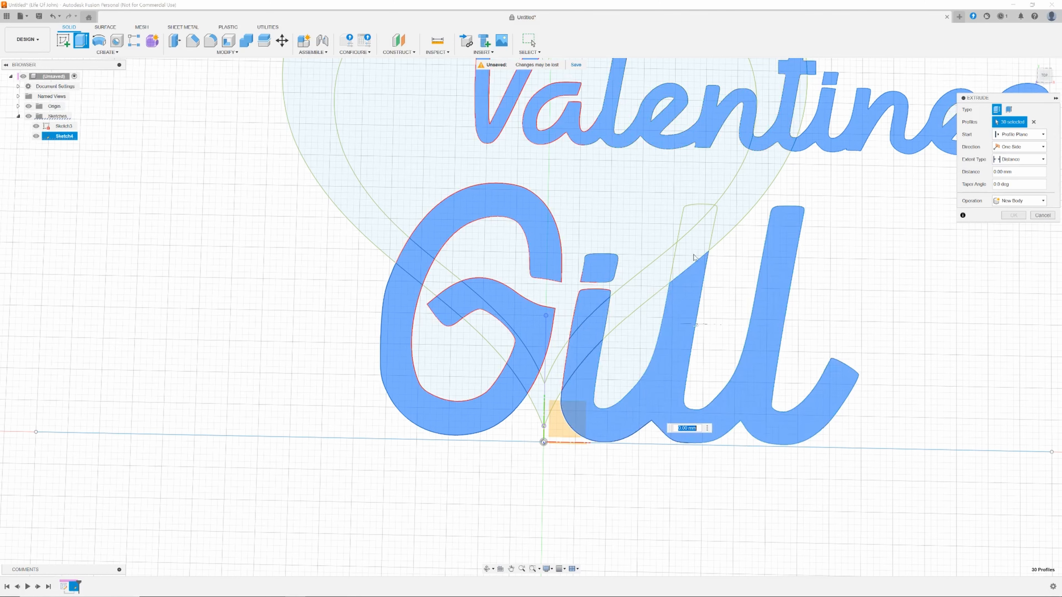
{"action": "left_click", "coordinate": [694, 241]}
{"action": "left_click", "coordinate": [693, 217]}
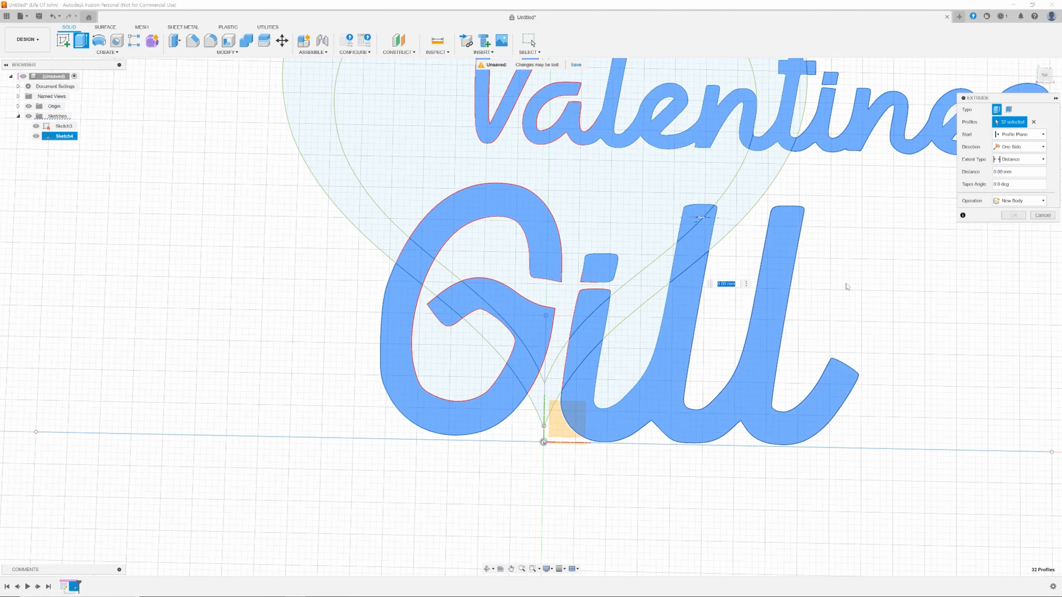
Set the extrude distance to 25 mm and confirm the lettering extrusion as a new body.
{"action": "scroll", "coordinate": [888, 312], "scroll_direction": "down", "scroll_amount": 5}
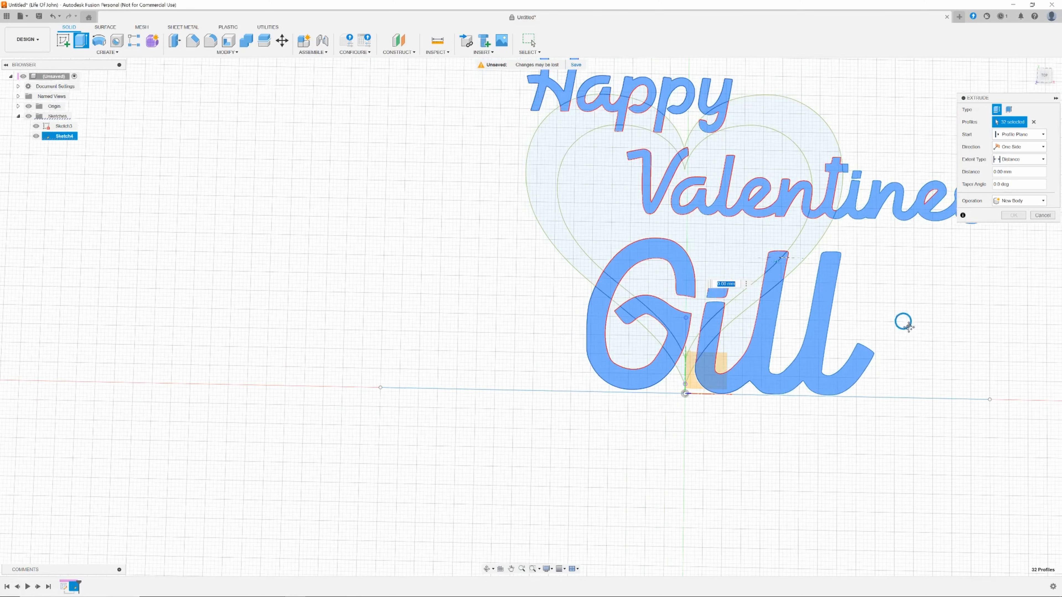
{"action": "middle_click_drag", "start_coordinate": [903, 318], "coordinate": [699, 384]}
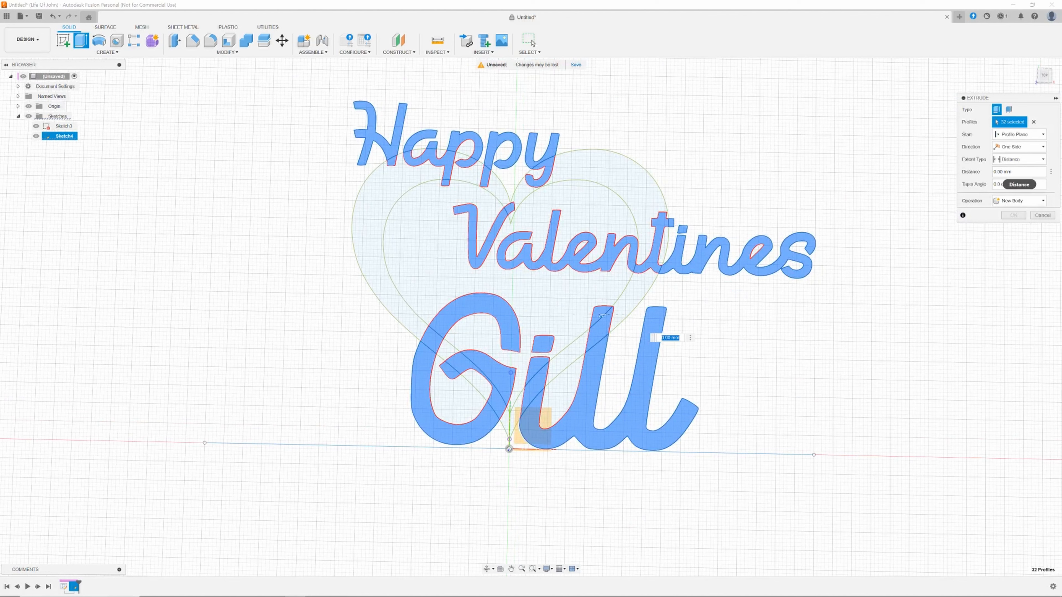
{"action": "left_click", "coordinate": [994, 172]}
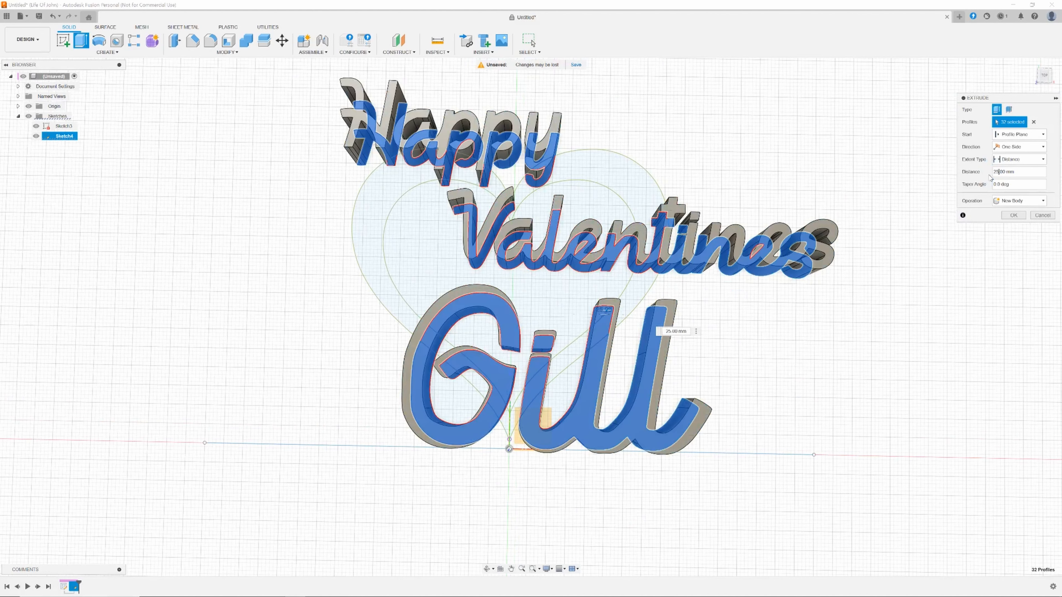
{"action": "left_click", "coordinate": [1014, 216]}
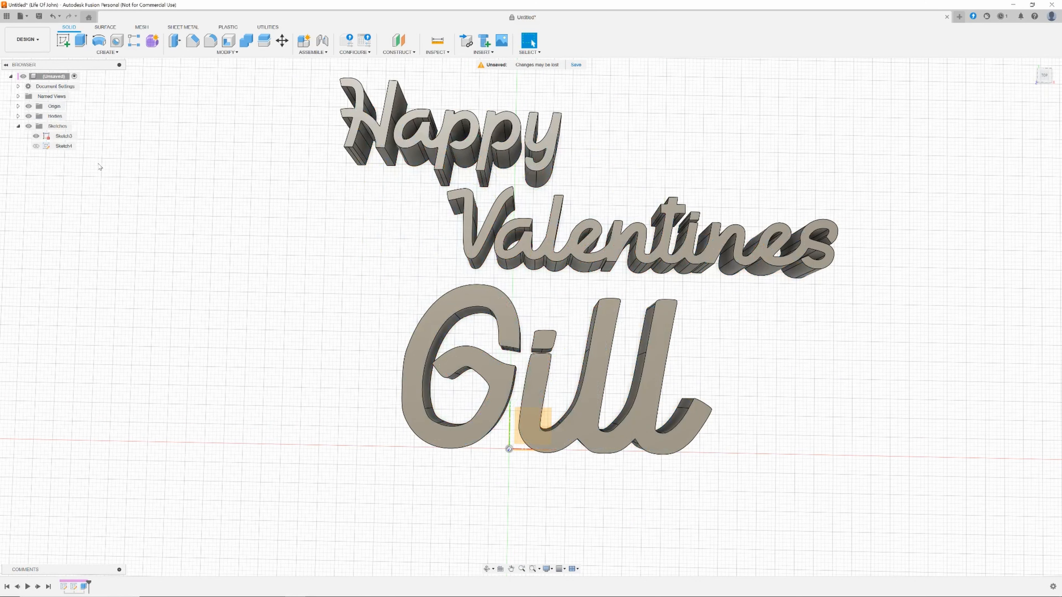
Show the sketch again, start a new Extrude and select the heart outline ring profiles.
{"action": "left_click", "coordinate": [36, 146]}
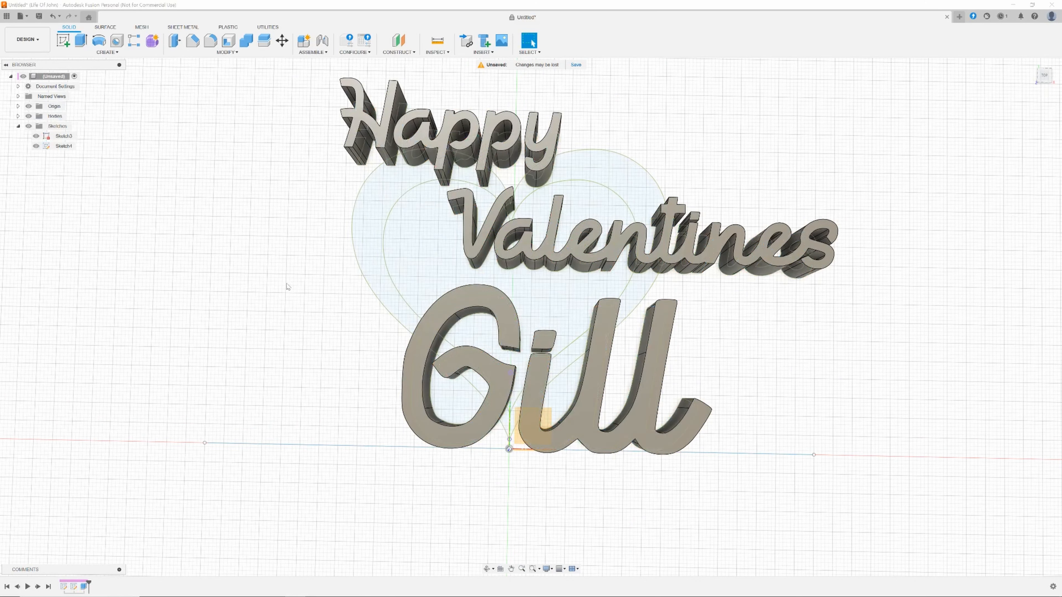
{"action": "key", "text": "e"}
{"action": "left_click", "coordinate": [369, 250]}
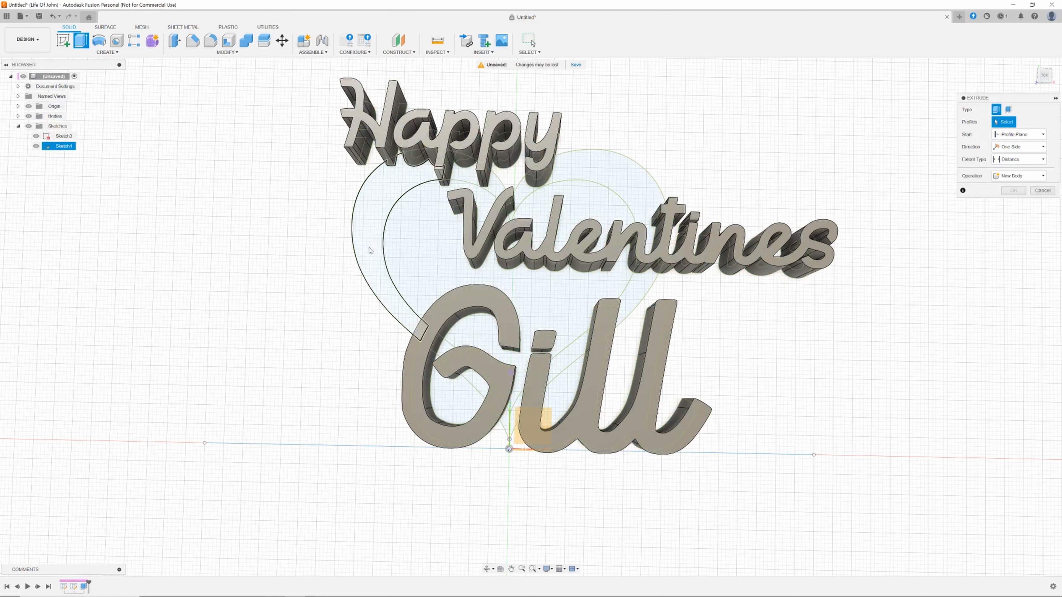
{"action": "left_click", "coordinate": [466, 170]}
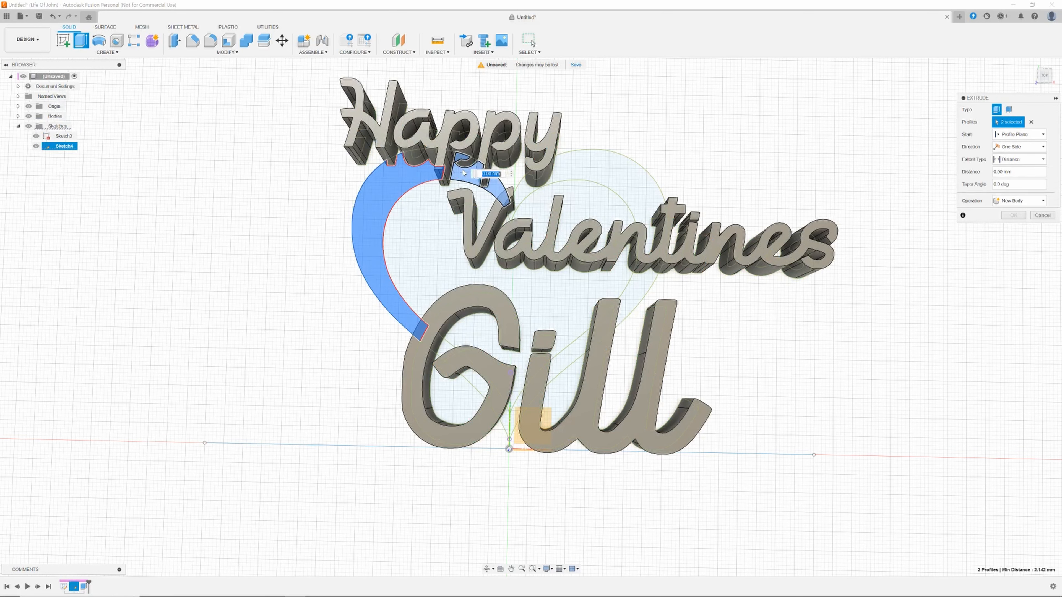
{"action": "left_click", "coordinate": [594, 165]}
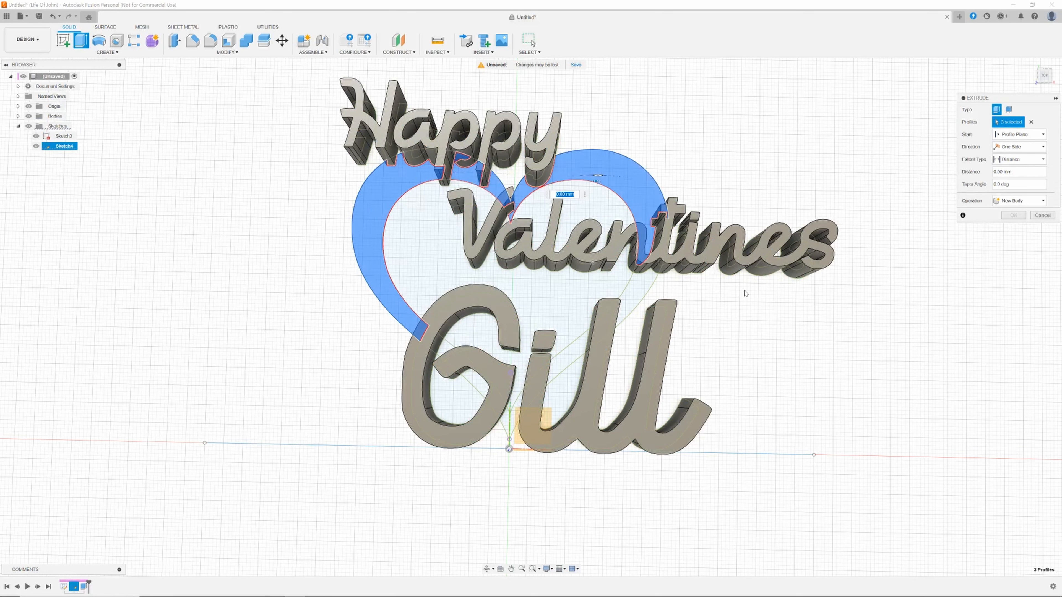
{"action": "left_click", "coordinate": [582, 344]}
{"action": "left_click", "coordinate": [627, 306]}
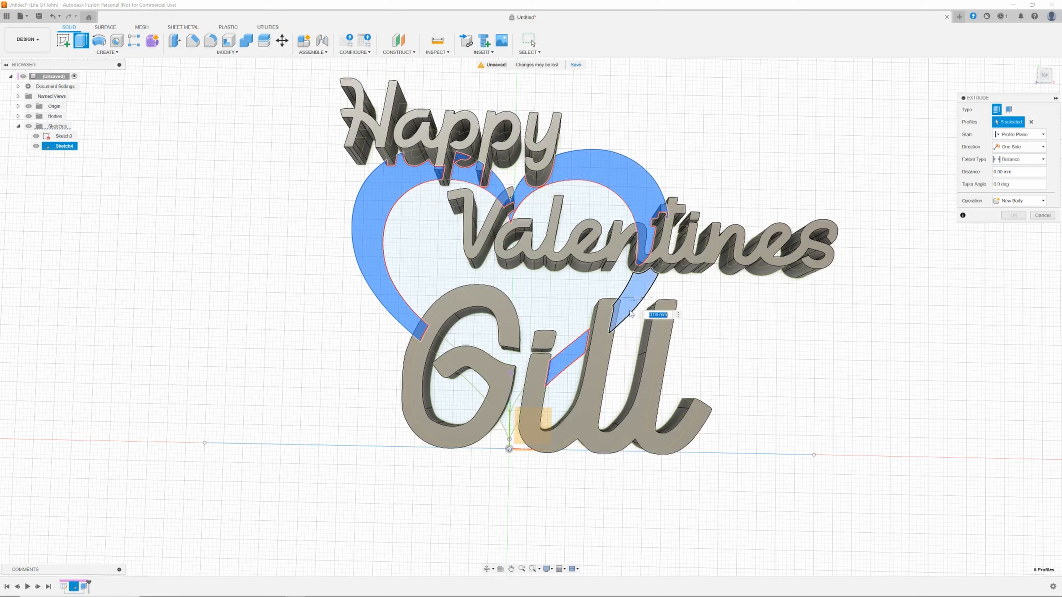
{"action": "left_click", "coordinate": [478, 384]}
{"action": "left_click", "coordinate": [444, 352]}
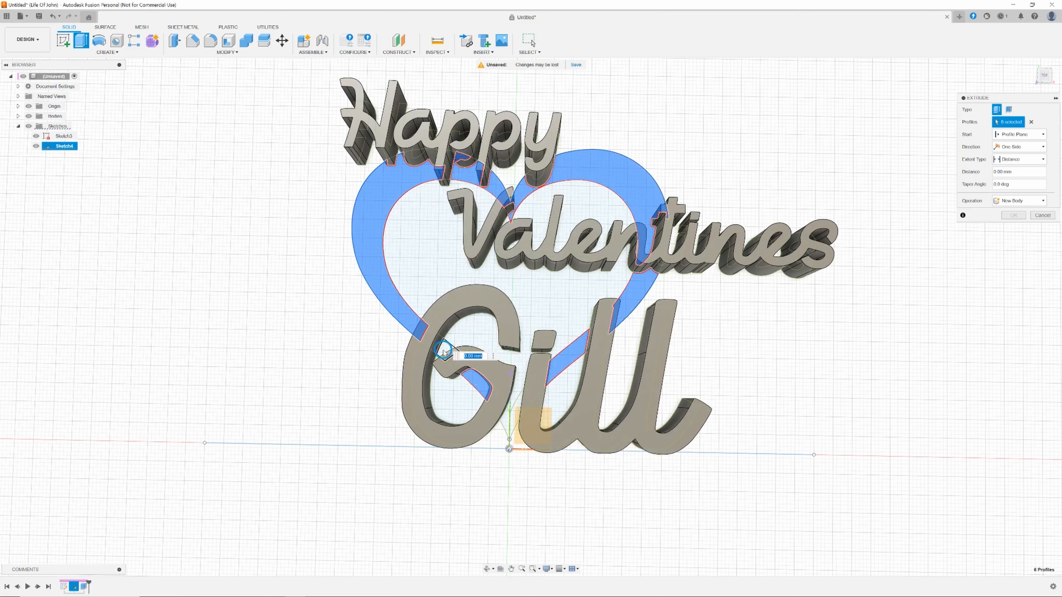
{"action": "left_click", "coordinate": [509, 420]}
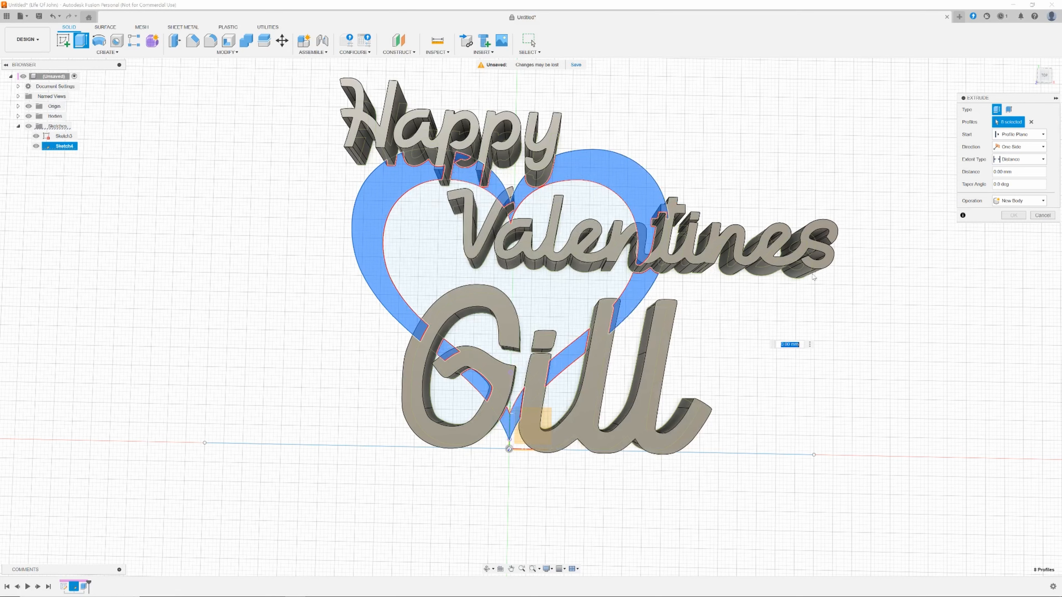
Add the remaining heart ring regions under Happy and Valentines to the extrude selection.
{"action": "left_click", "coordinate": [1045, 75]}
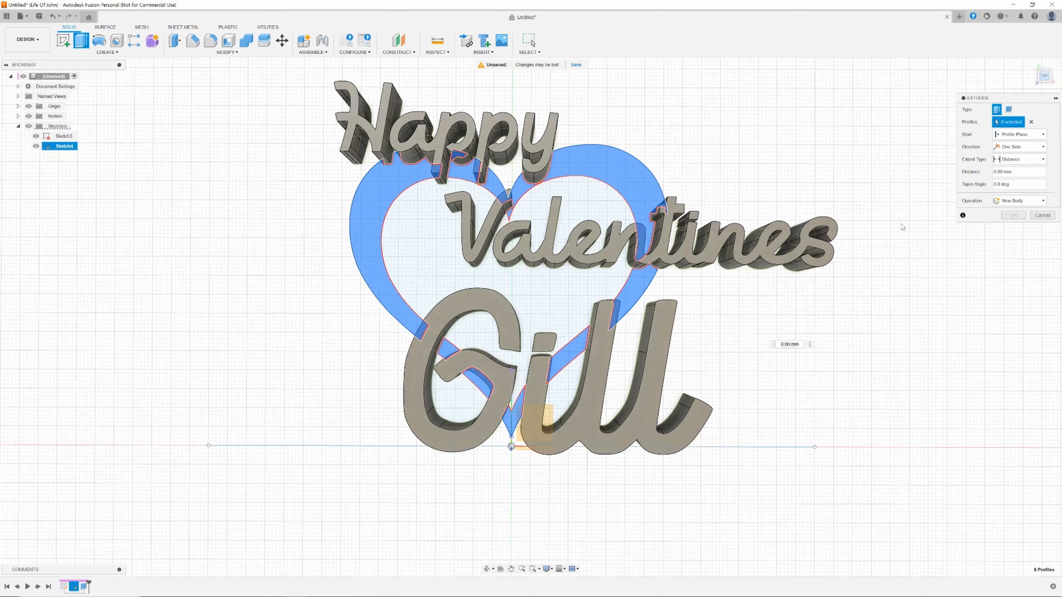
{"action": "middle_click_drag", "start_coordinate": [641, 83], "coordinate": [647, 145]}
{"action": "scroll", "coordinate": [569, 148], "scroll_direction": "up", "scroll_amount": 3}
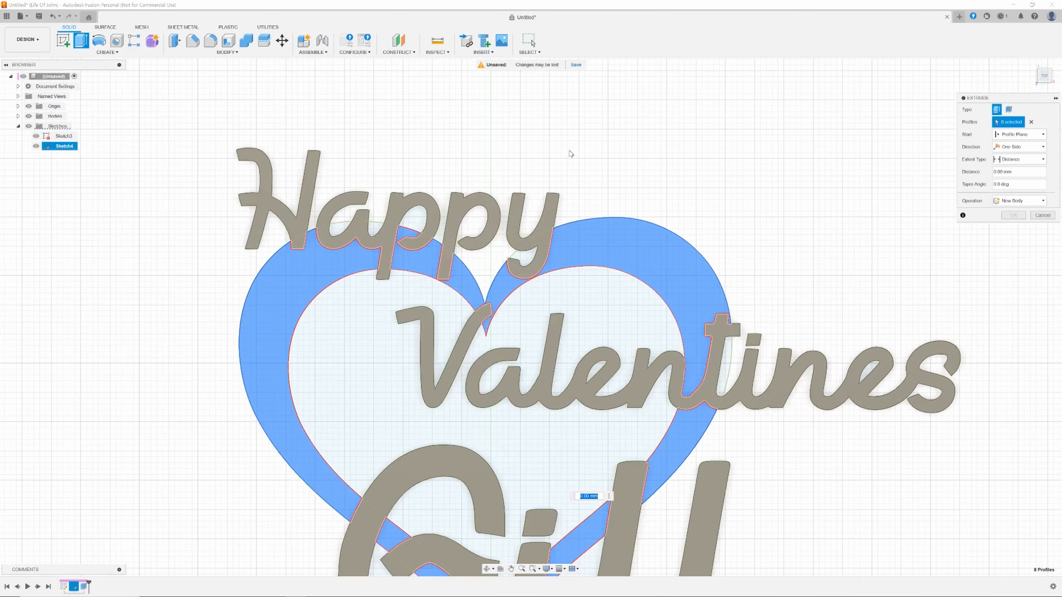
{"action": "left_click", "coordinate": [414, 243]}
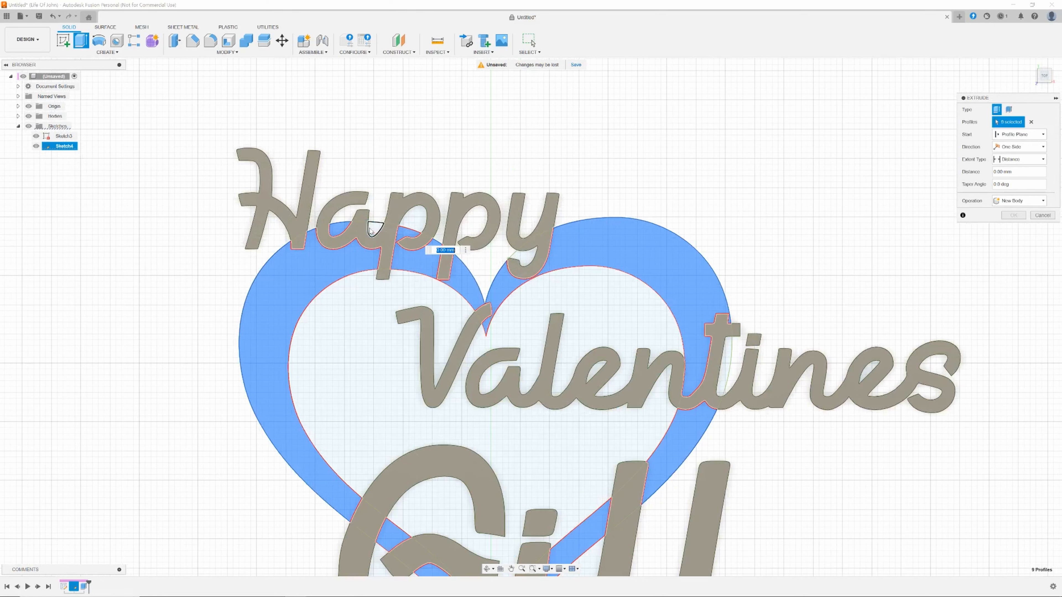
{"action": "left_click", "coordinate": [477, 278]}
{"action": "left_click", "coordinate": [523, 258]}
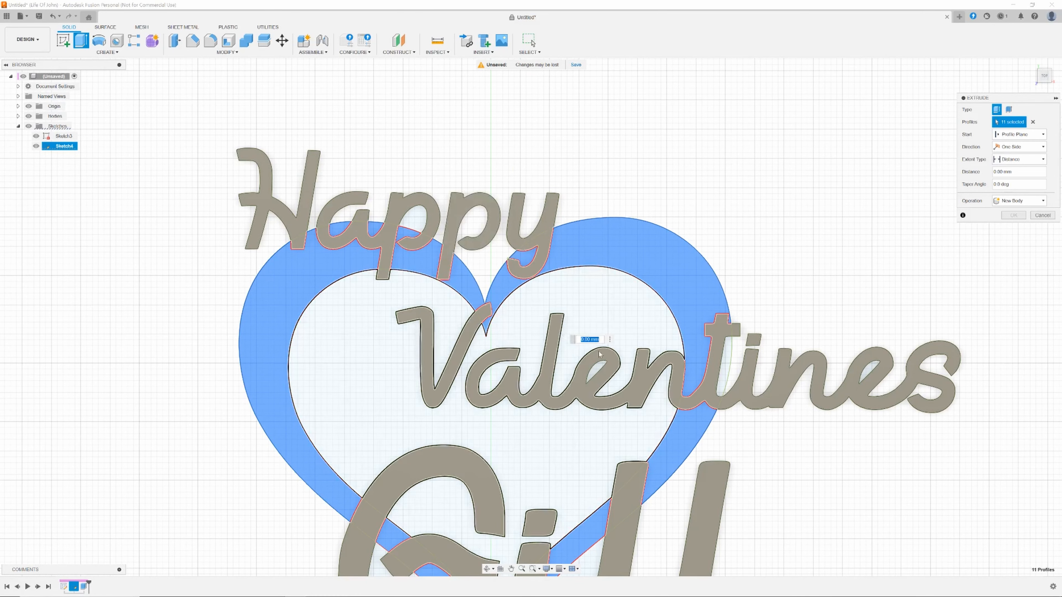
{"action": "left_click", "coordinate": [727, 366]}
Set the heart extrusion distance to 20 mm and confirm it.
{"action": "middle_click_drag", "start_coordinate": [752, 416], "coordinate": [750, 106]}
{"action": "scroll", "coordinate": [750, 318], "scroll_direction": "down", "scroll_amount": 1}
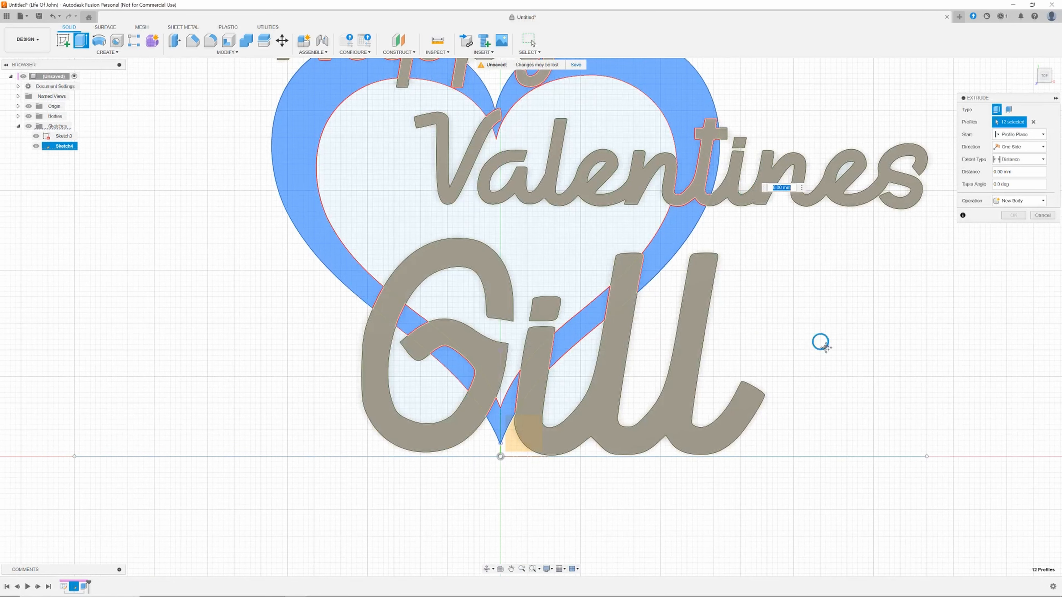
{"action": "middle_click_drag", "start_coordinate": [818, 344], "coordinate": [768, 406]}
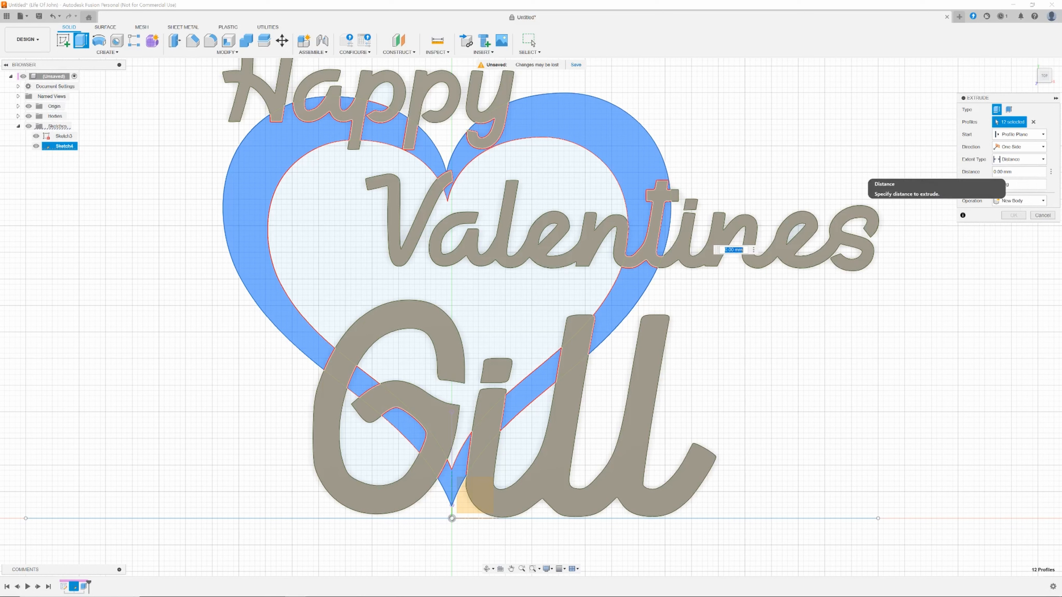
{"action": "left_click", "coordinate": [994, 172]}
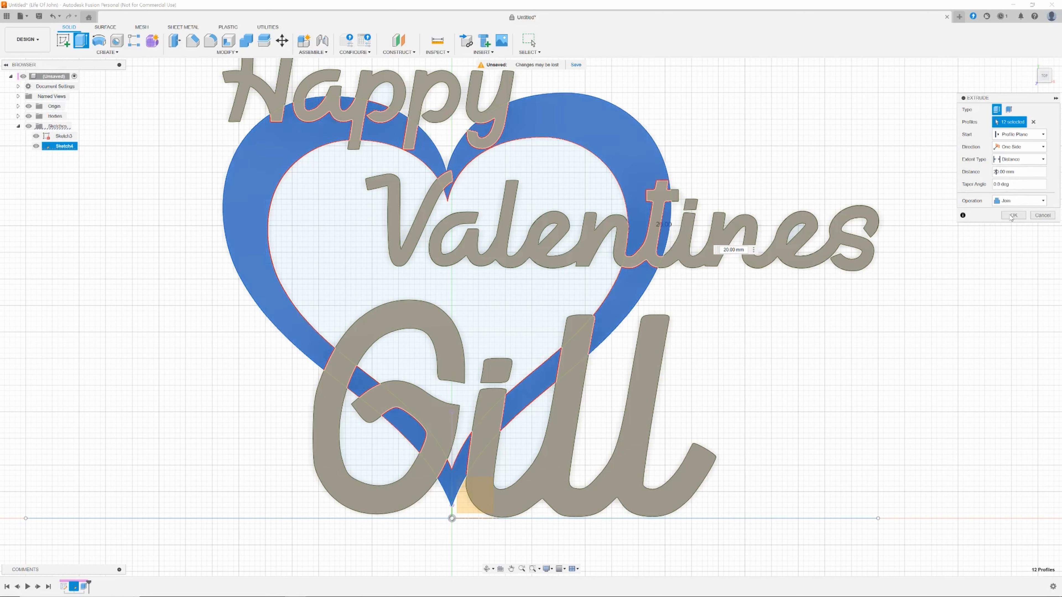
{"action": "left_click", "coordinate": [1013, 215]}
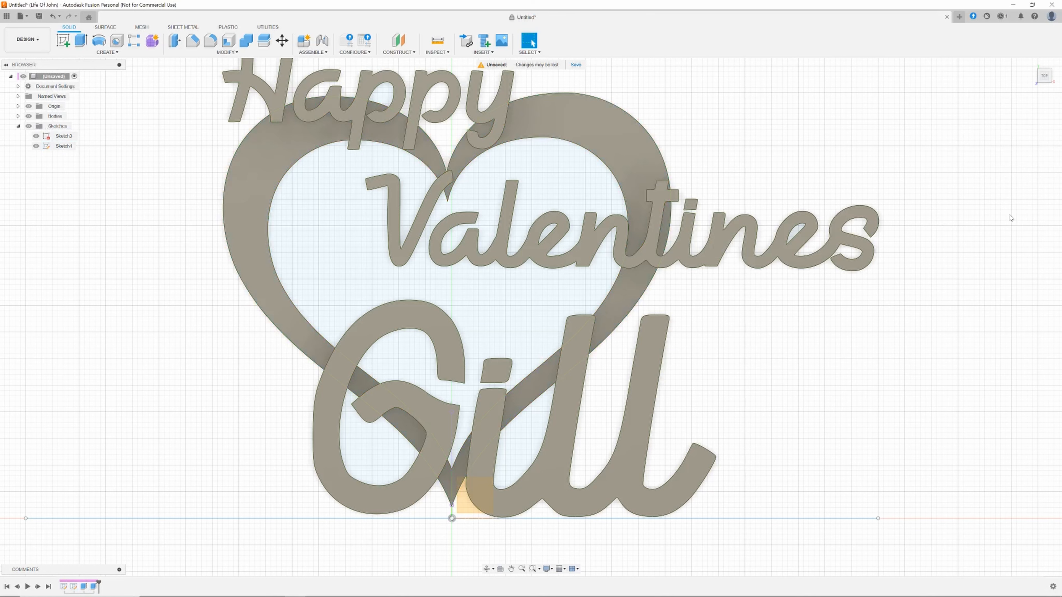
Hide the sketches and orbit around the 3D plaque to inspect it.
{"action": "left_click", "coordinate": [1032, 68]}
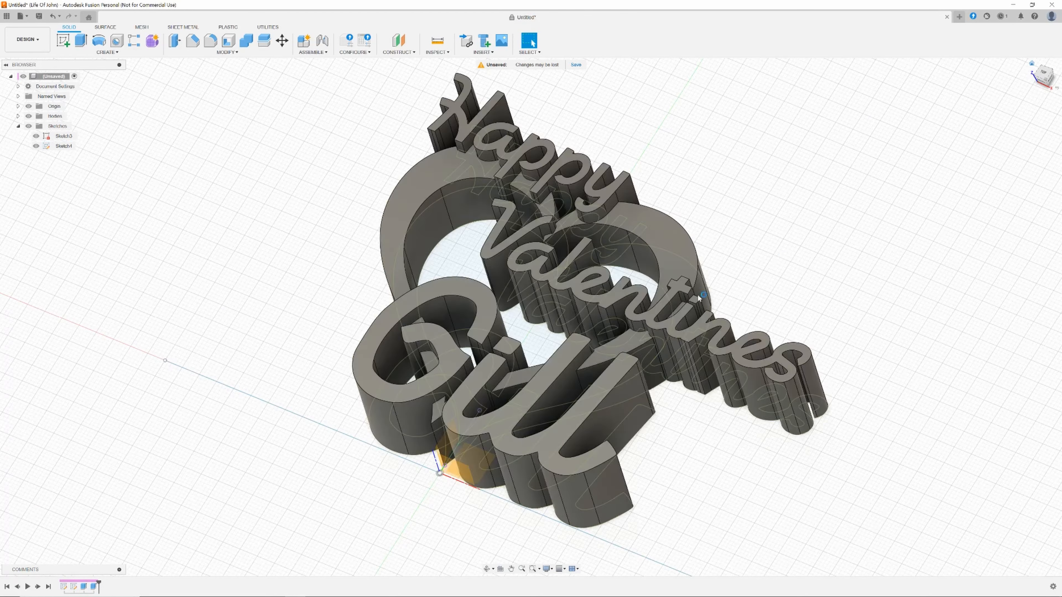
{"action": "left_click", "coordinate": [28, 125]}
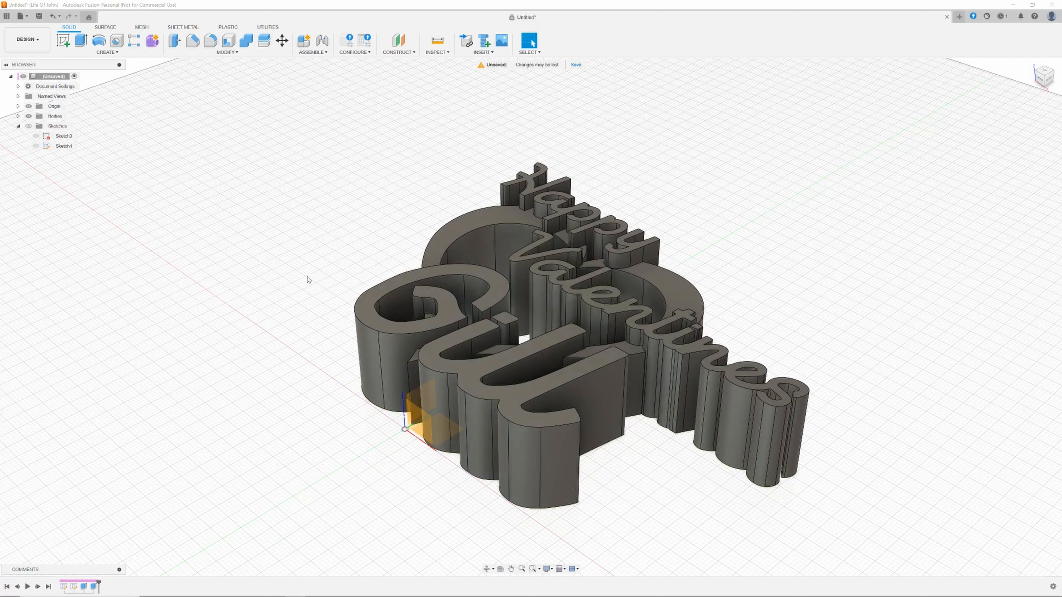
{"action": "middle_click_drag", "start_coordinate": [307, 268], "coordinate": [305, 274], "text": "shift"}
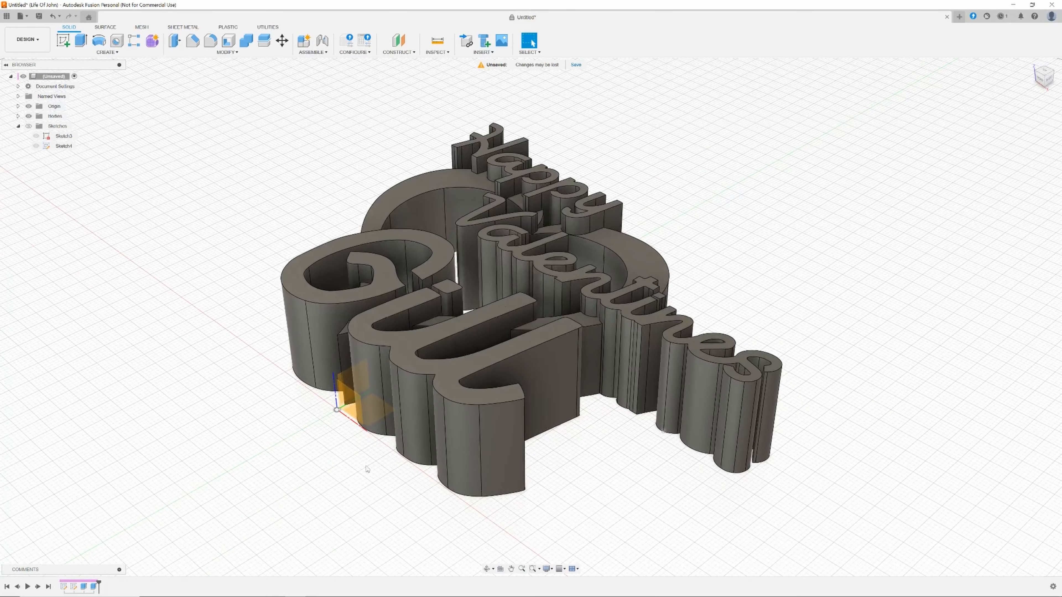
{"action": "middle_click_drag", "start_coordinate": [285, 428], "coordinate": [329, 460], "text": "shift"}
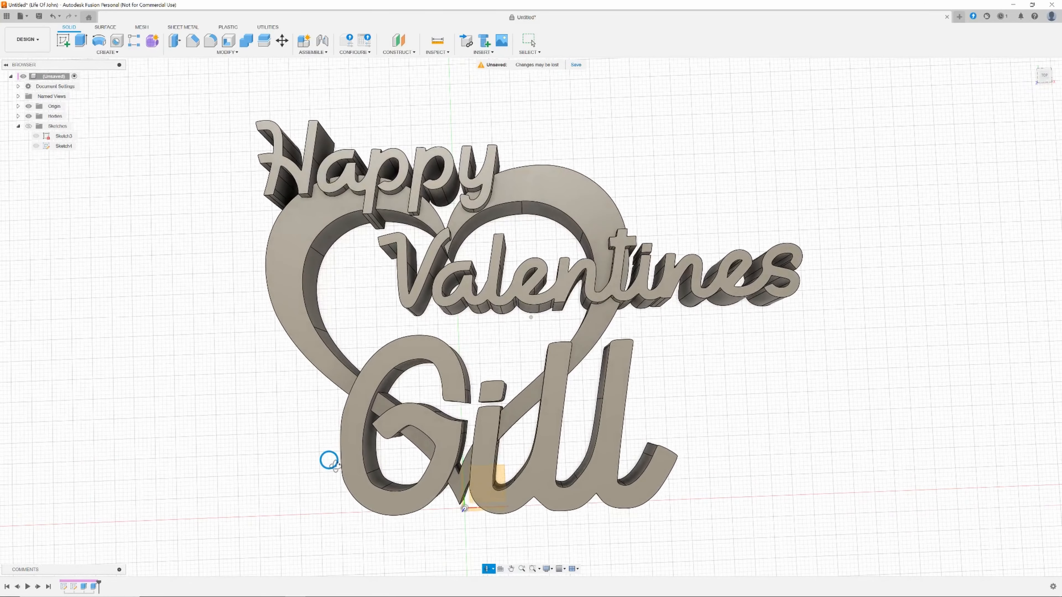
Move the dot of the i in Gill 4 mm along X.
{"action": "key", "text": "Escape"}
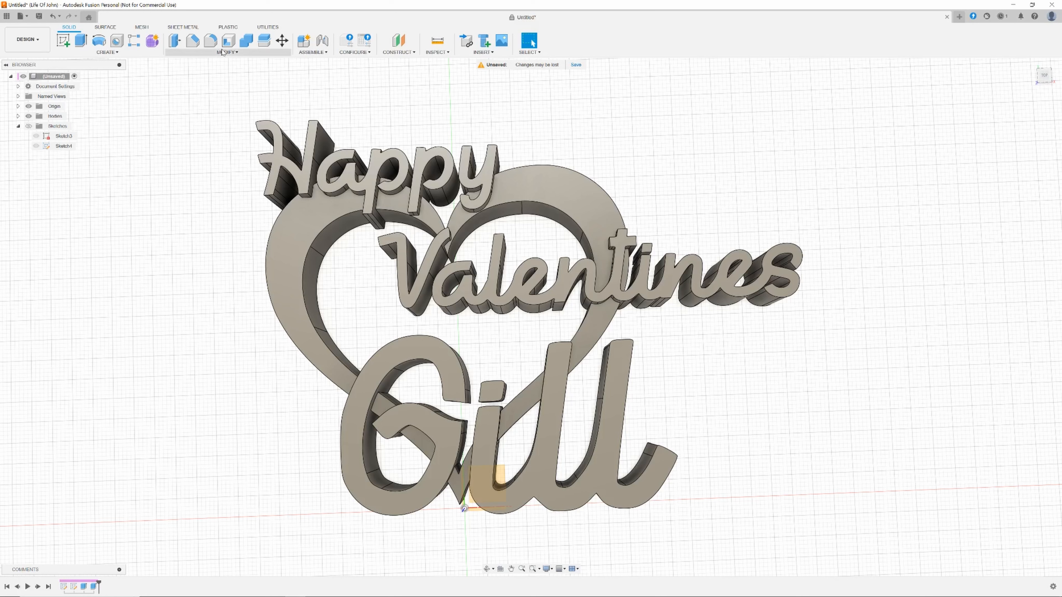
{"action": "left_click", "coordinate": [282, 40]}
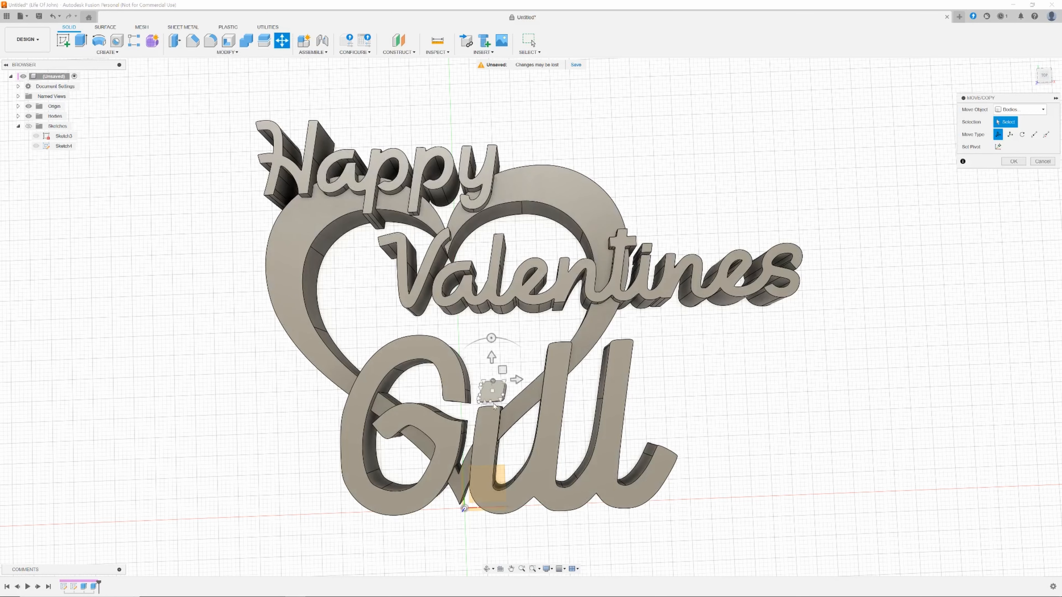
{"action": "left_click", "coordinate": [495, 403]}
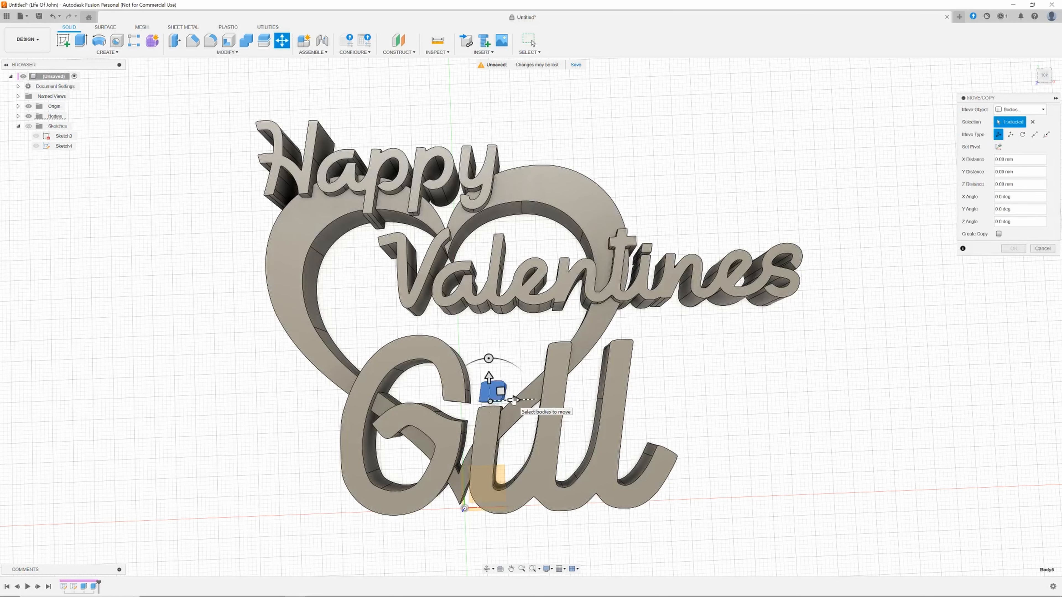
{"action": "left_click_drag", "start_coordinate": [514, 401], "coordinate": [529, 399]}
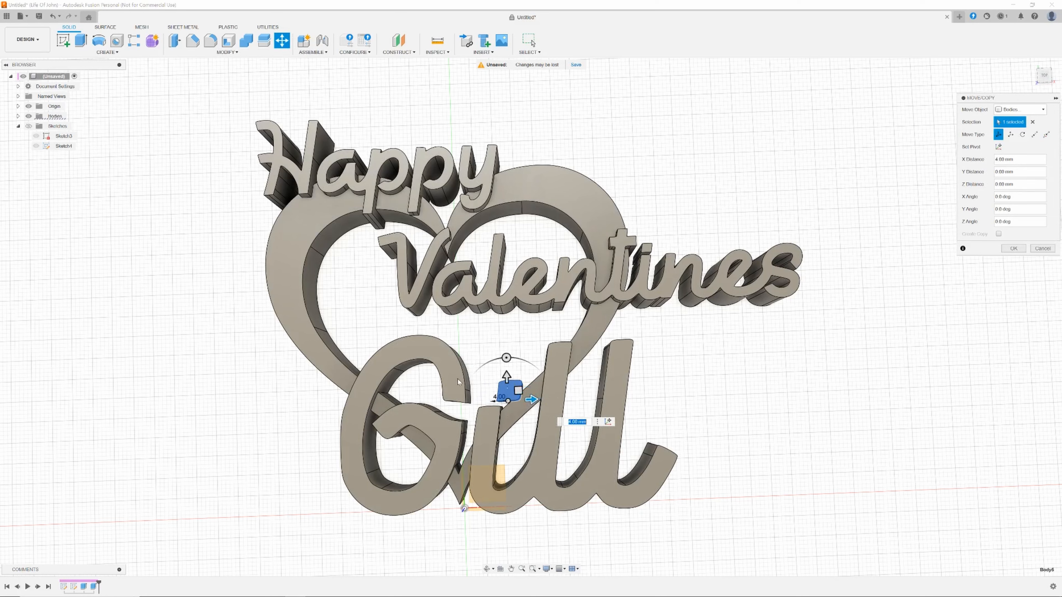
{"action": "left_click", "coordinate": [1015, 248]}
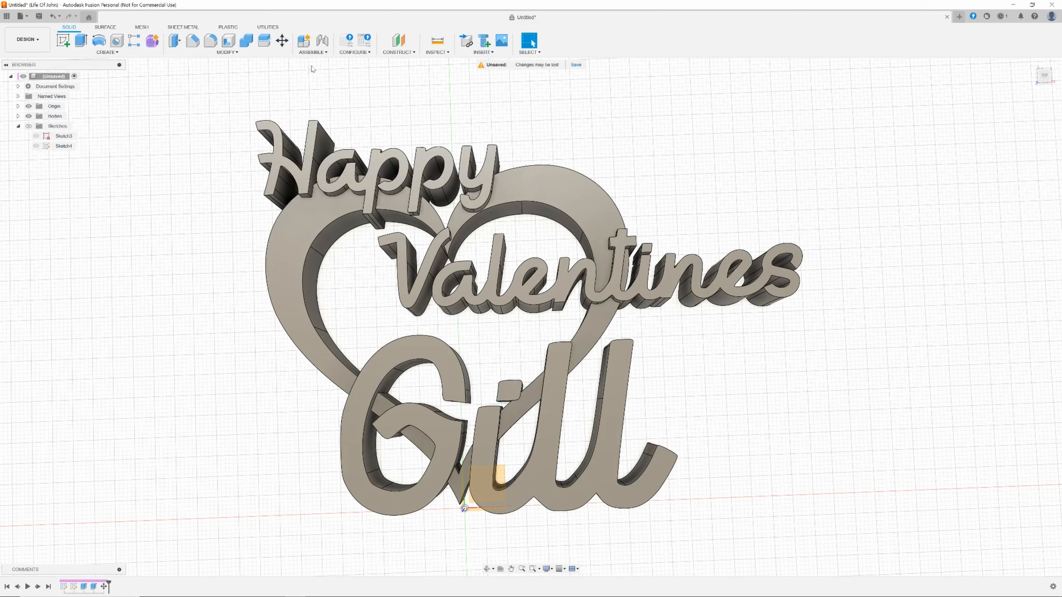
{"action": "left_click", "coordinate": [282, 40]}
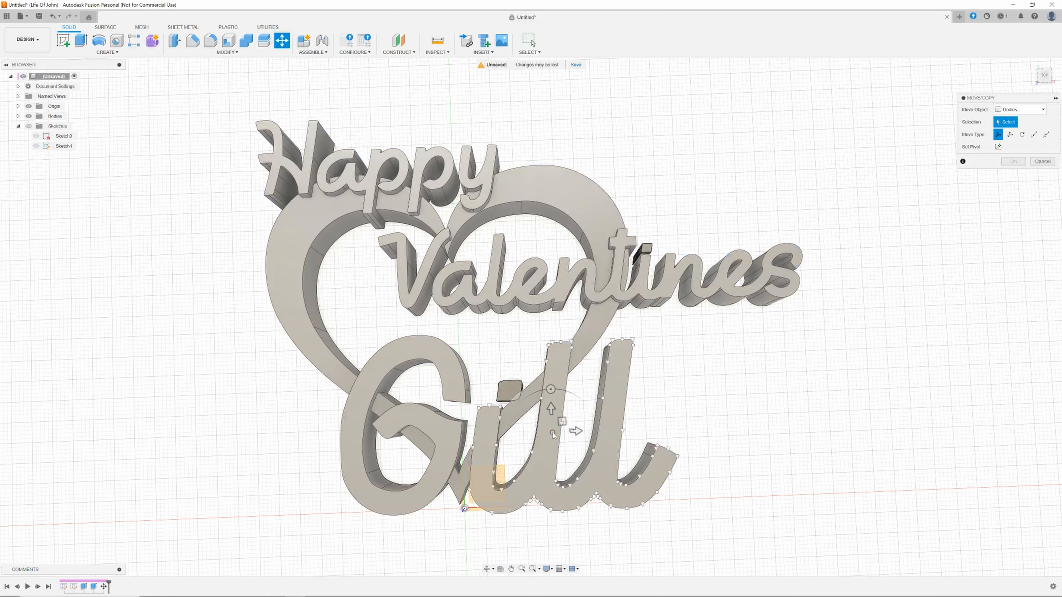
{"action": "left_click", "coordinate": [552, 431]}
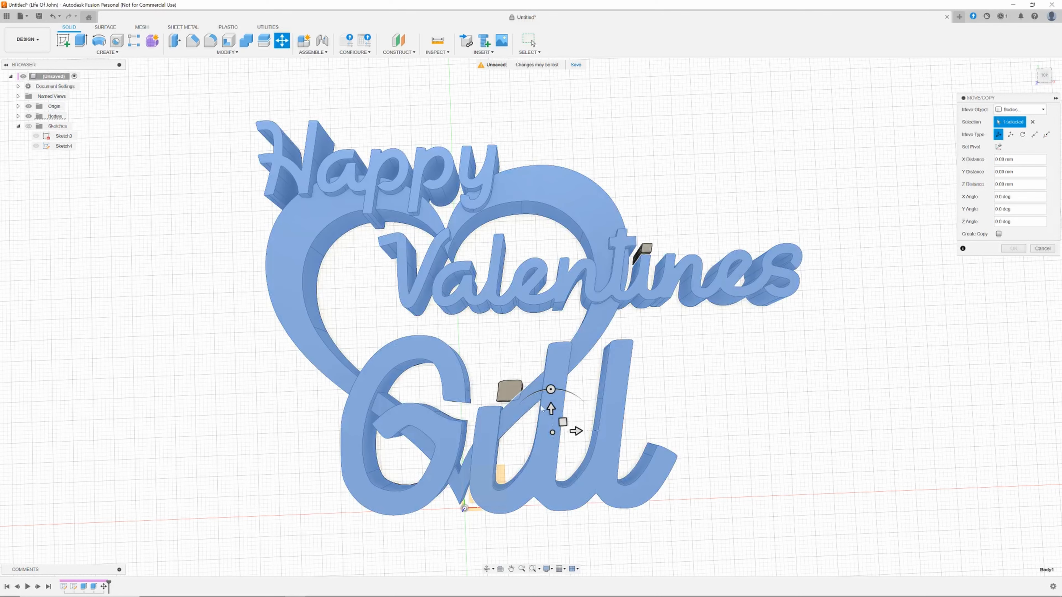
{"action": "left_click", "coordinate": [514, 407]}
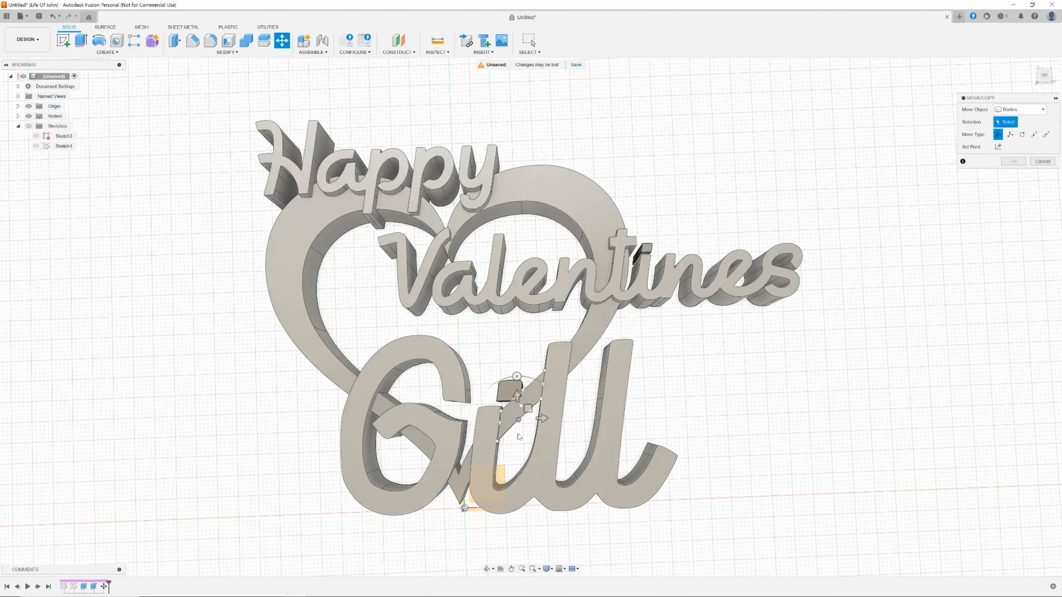
{"action": "left_click", "coordinate": [539, 446]}
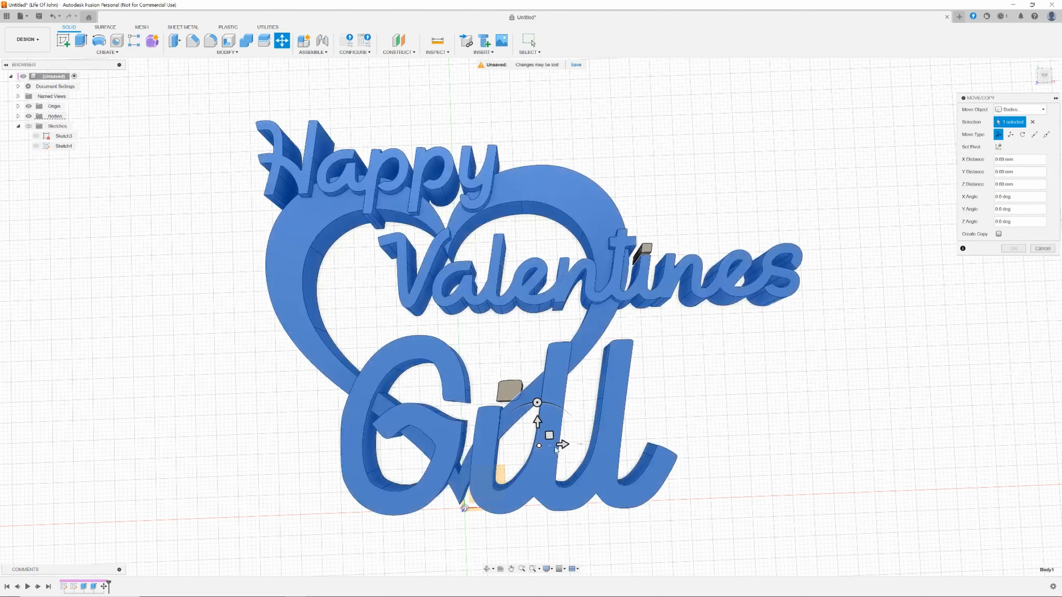
{"action": "mouse_move", "coordinate": [568, 449]}
{"action": "left_mouse_down"}
{"action": "mouse_move", "coordinate": [590, 445]}
{"action": "mouse_move", "coordinate": [559, 444]}
{"action": "left_mouse_up"}
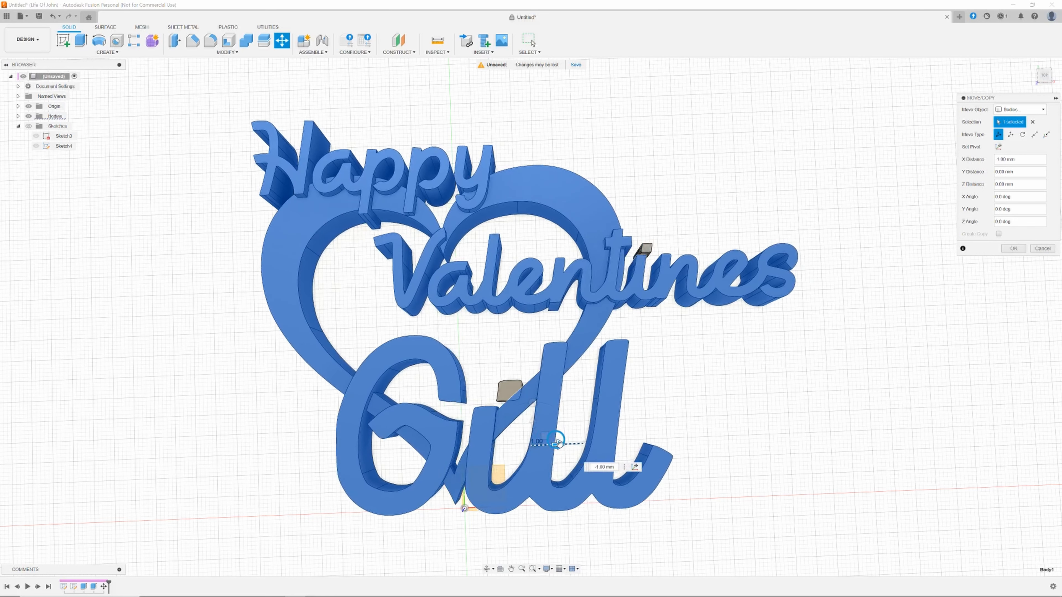
{"action": "left_click_drag", "start_coordinate": [558, 444], "coordinate": [564, 443]}
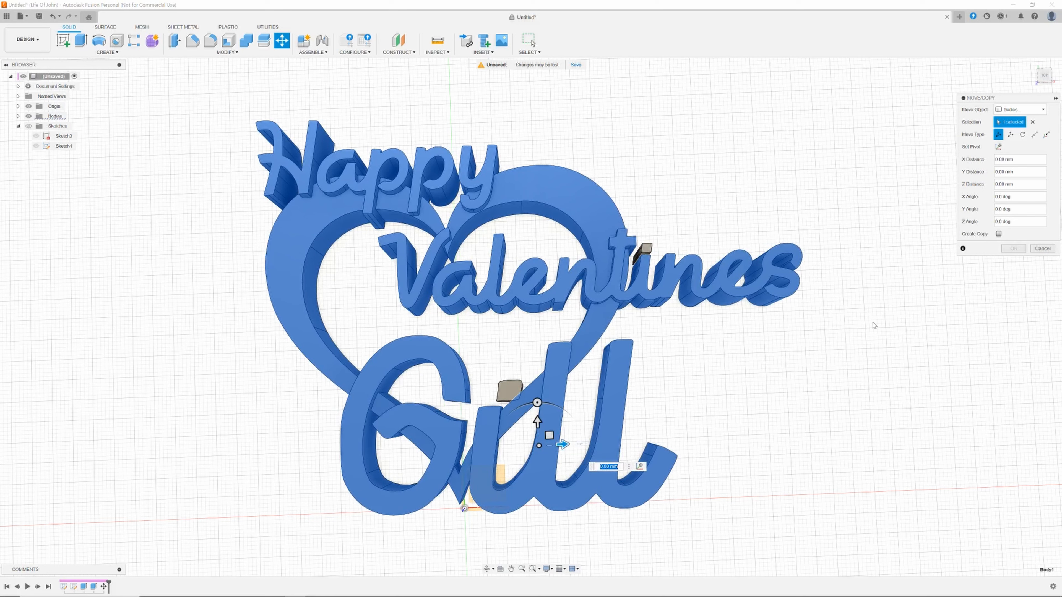
{"action": "left_click", "coordinate": [1025, 251]}
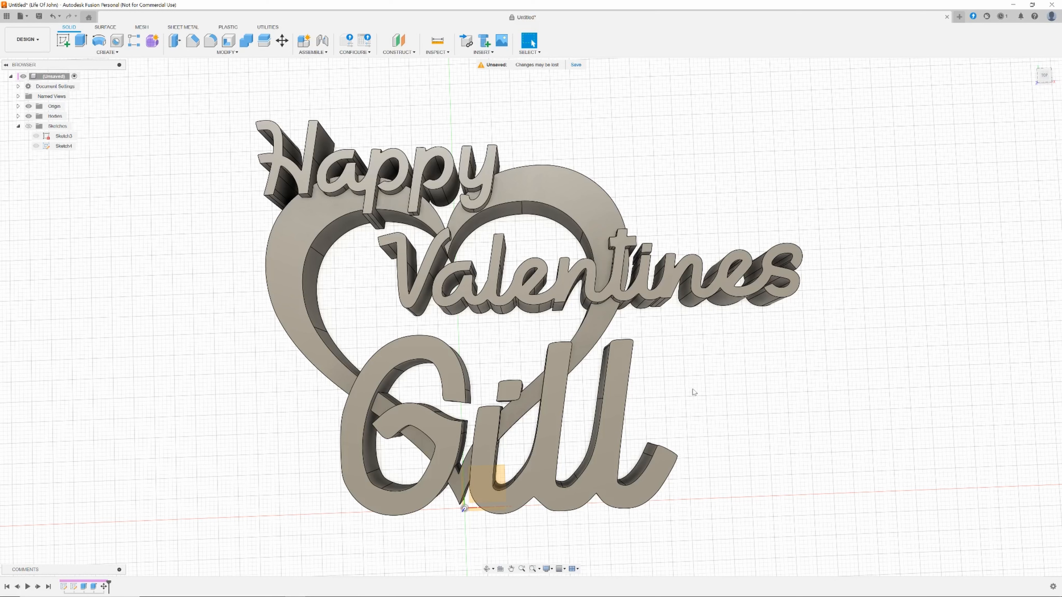
Undo the i-dot move, then hide the bodies and show the sketches.
{"action": "key", "text": "ctrl+z"}
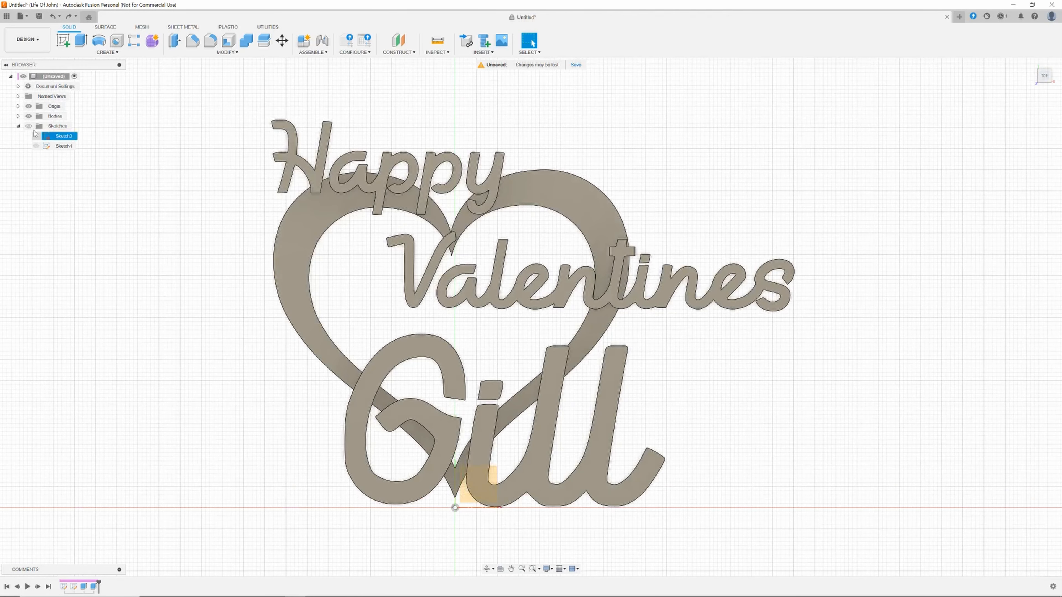
{"action": "left_click", "coordinate": [29, 117]}
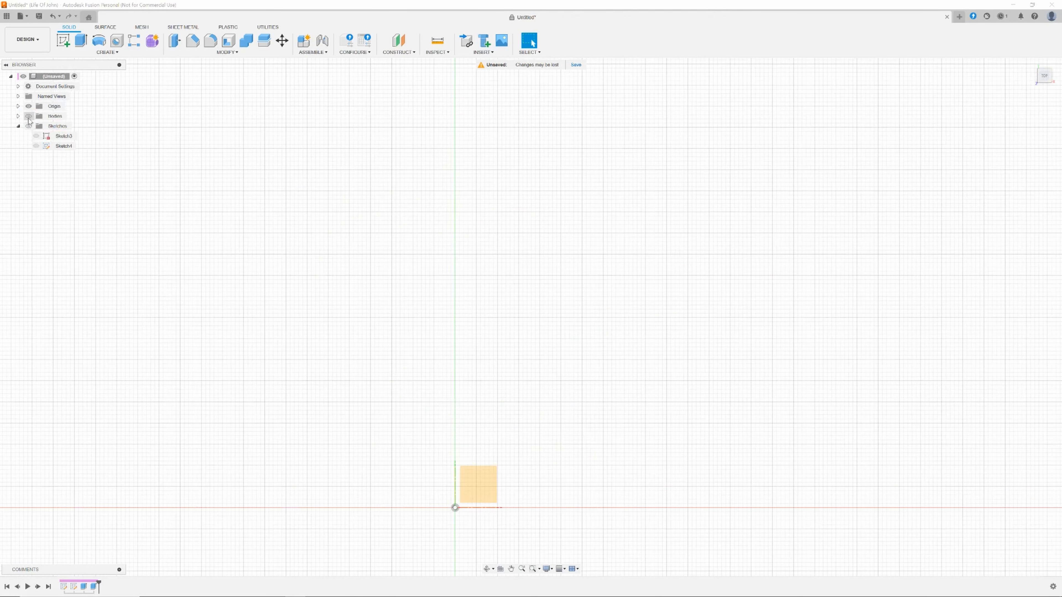
{"action": "left_click", "coordinate": [28, 127]}
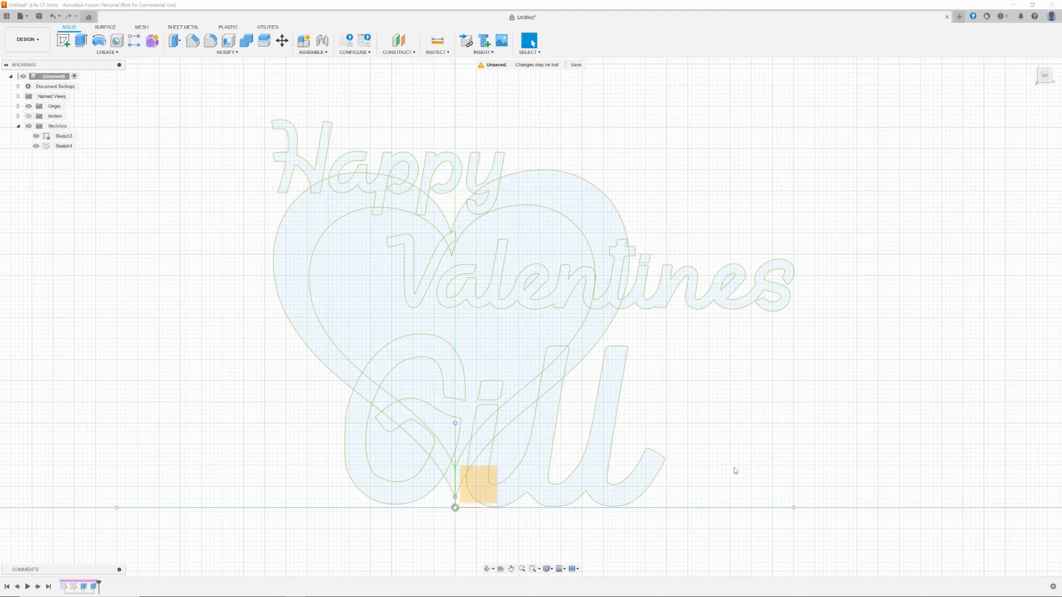
Create a new sketch on the XY plane.
{"action": "scroll", "coordinate": [735, 470], "scroll_direction": "up", "scroll_amount": 4}
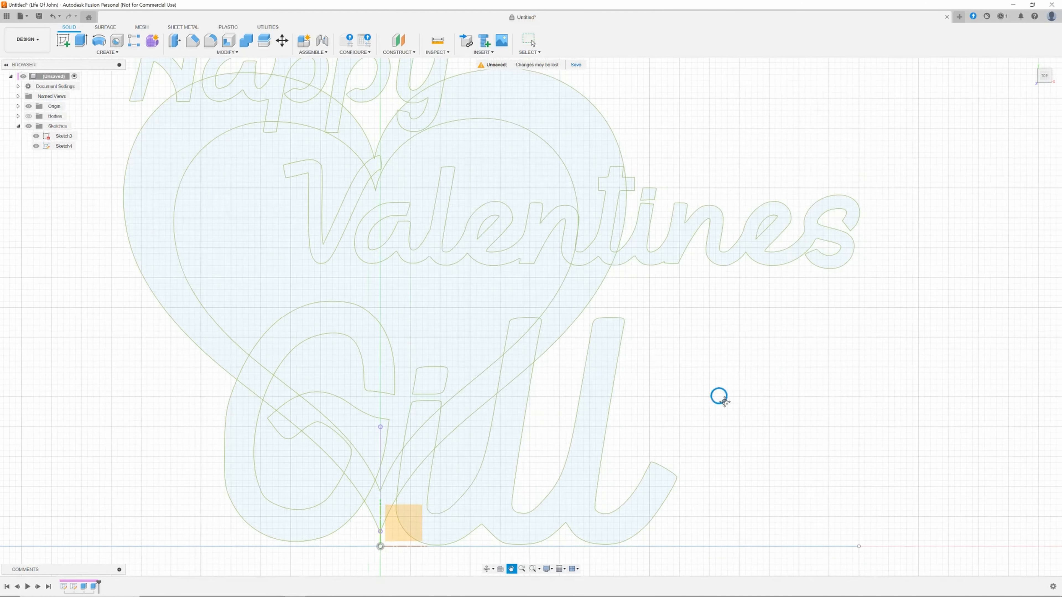
{"action": "middle_click_drag", "start_coordinate": [724, 401], "coordinate": [783, 367]}
{"action": "scroll", "coordinate": [782, 367], "scroll_direction": "up", "scroll_amount": 2}
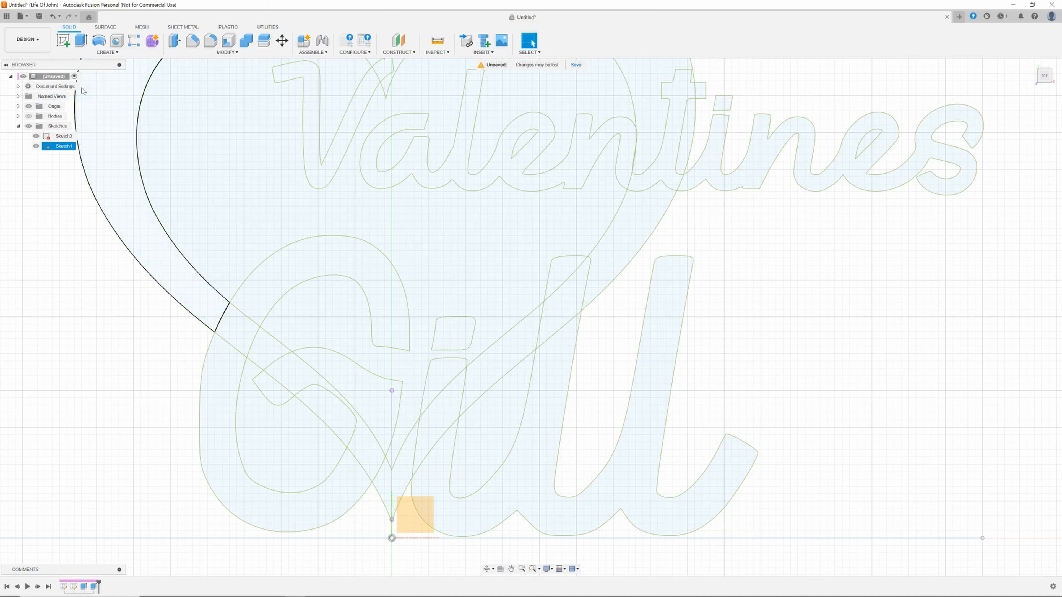
{"action": "left_click", "coordinate": [66, 47]}
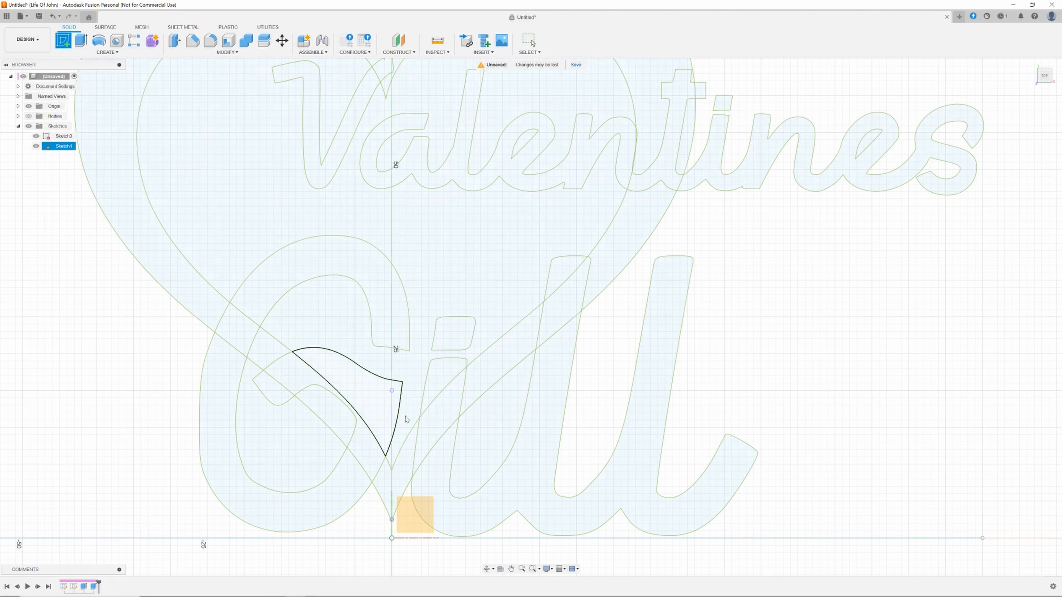
{"action": "left_click", "coordinate": [412, 515]}
Draw a small 2-point rectangle bridging the dot and stem of the i in Gill.
{"action": "middle_click_drag", "start_coordinate": [737, 197], "coordinate": [674, 287]}
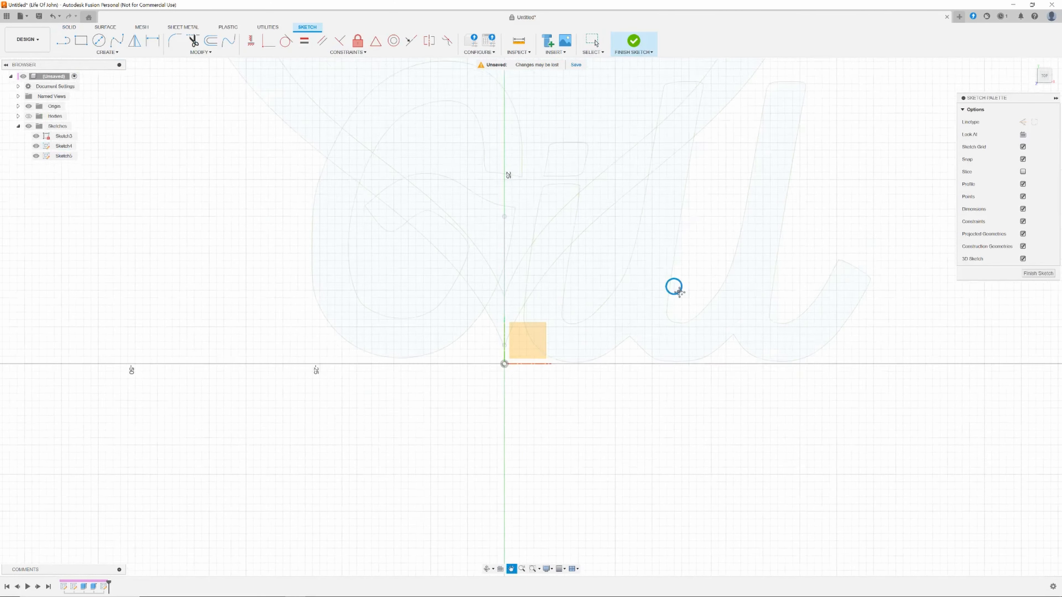
{"action": "left_click_drag", "start_coordinate": [674, 287], "coordinate": [666, 400]}
{"action": "key", "text": "Escape"}
{"action": "scroll", "coordinate": [617, 396], "scroll_direction": "down", "scroll_amount": 3}
{"action": "scroll", "coordinate": [618, 395], "scroll_direction": "up", "scroll_amount": 3}
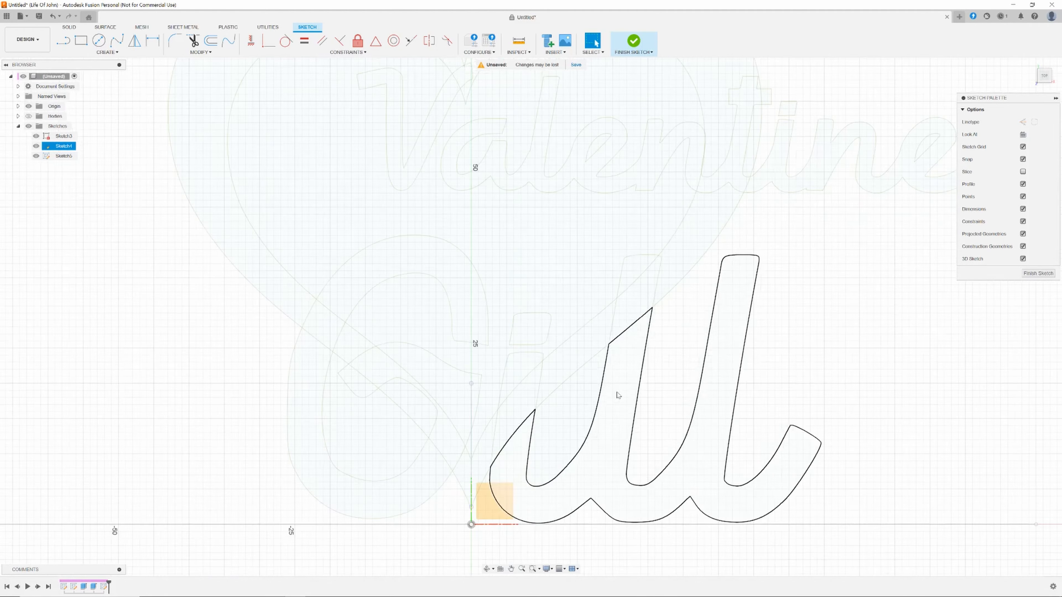
{"action": "scroll", "coordinate": [617, 394], "scroll_direction": "up", "scroll_amount": 6}
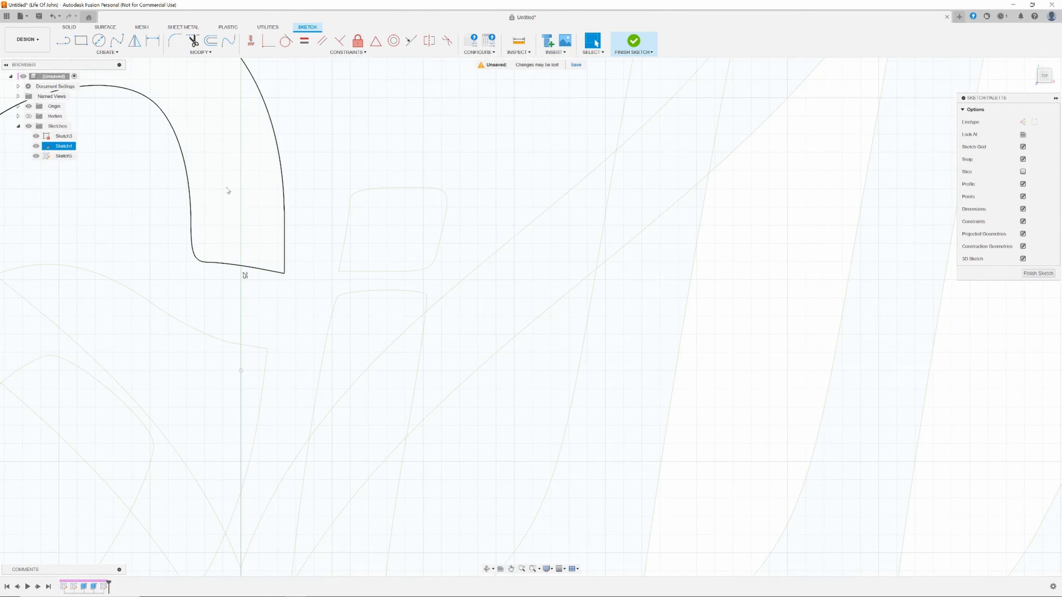
{"action": "left_click", "coordinate": [83, 43]}
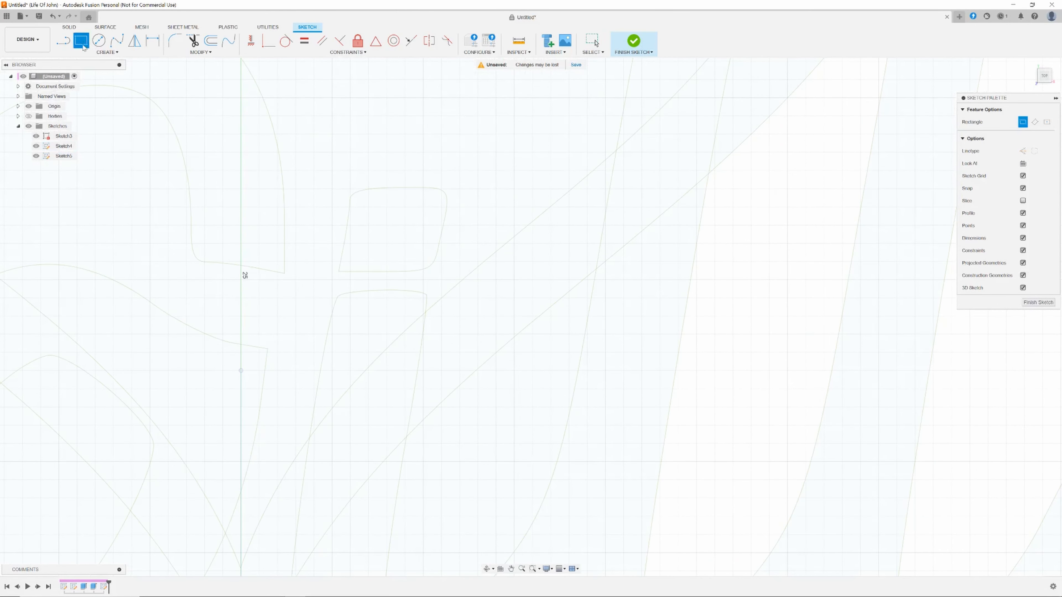
{"action": "left_click", "coordinate": [360, 262]}
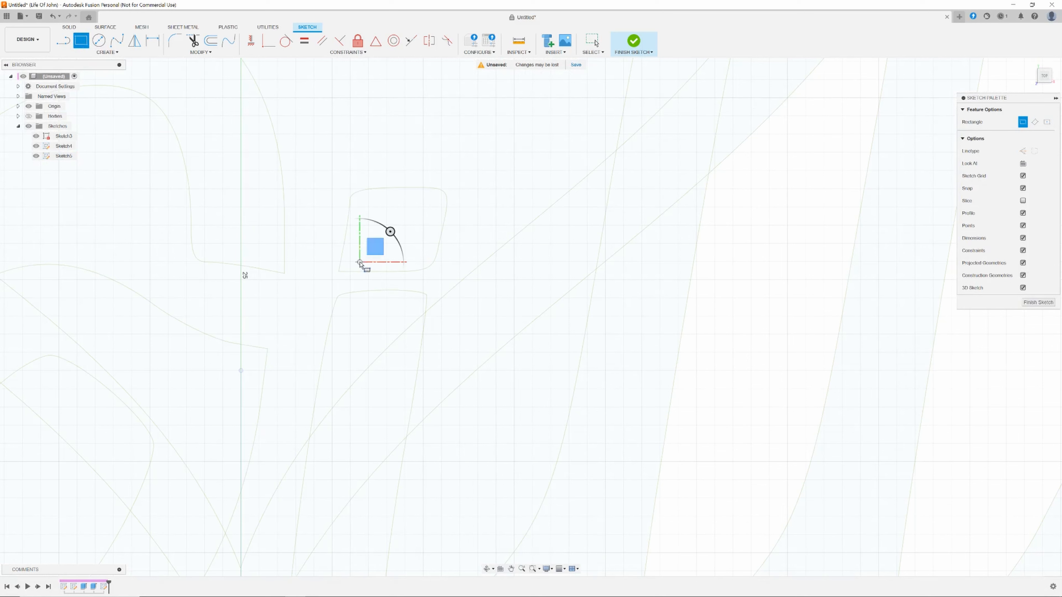
{"action": "left_click", "coordinate": [413, 298]}
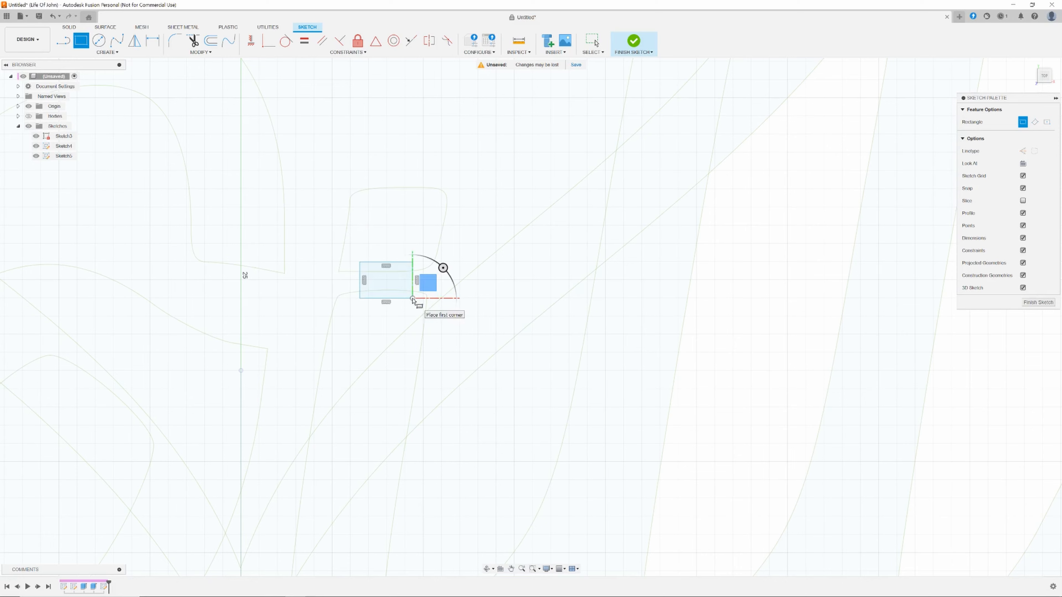
{"action": "key", "text": "Escape"}
{"action": "scroll", "coordinate": [706, 309], "scroll_direction": "down", "scroll_amount": 3}
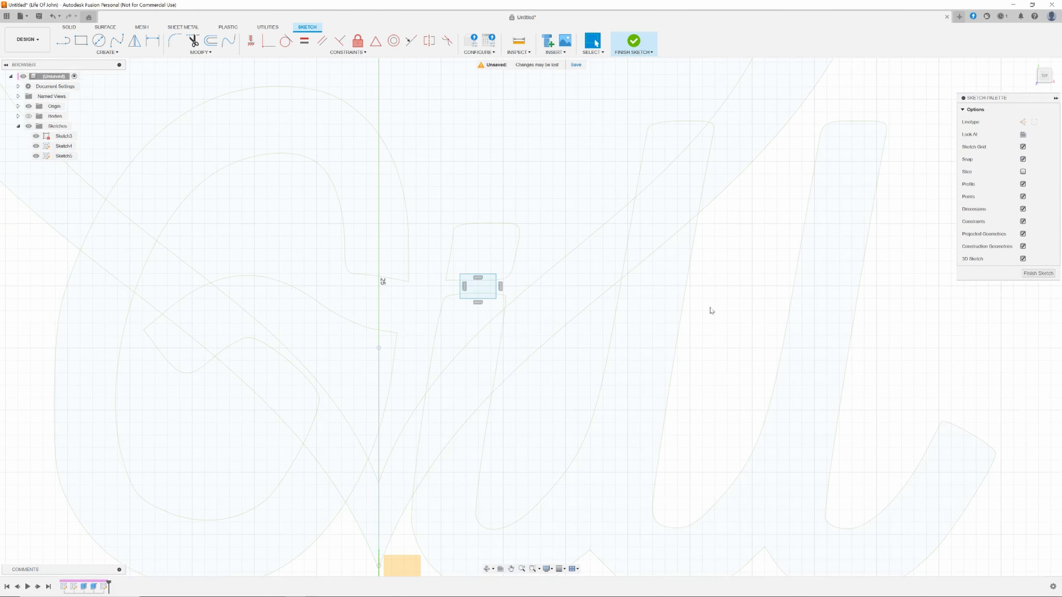
{"action": "middle_click_drag", "start_coordinate": [710, 311], "coordinate": [488, 562]}
{"action": "middle_click_drag", "start_coordinate": [711, 388], "coordinate": [488, 543]}
{"action": "scroll", "coordinate": [540, 311], "scroll_direction": "up", "scroll_amount": 4}
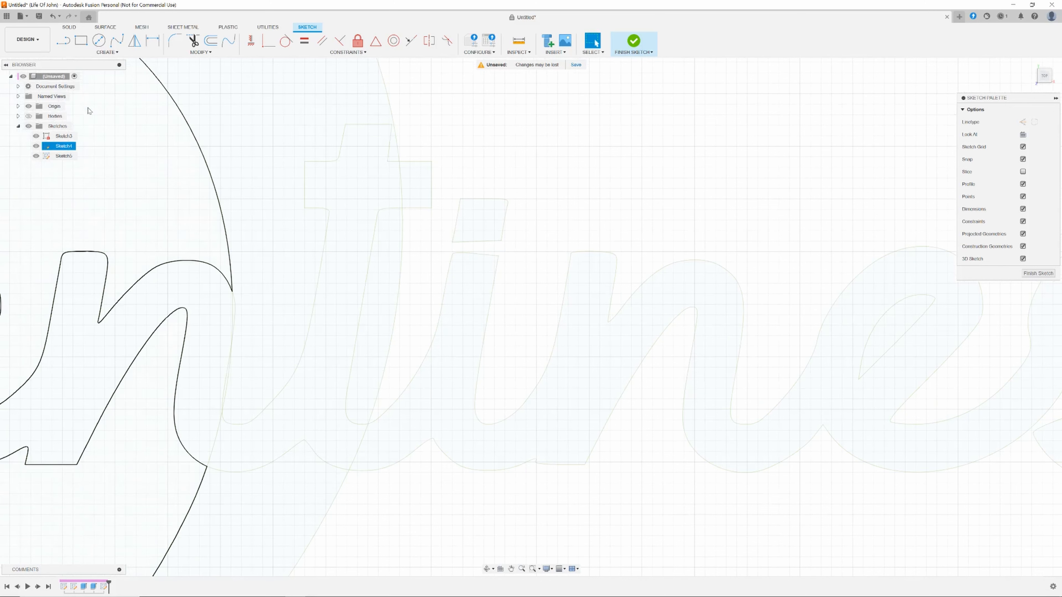
{"action": "left_click", "coordinate": [86, 42]}
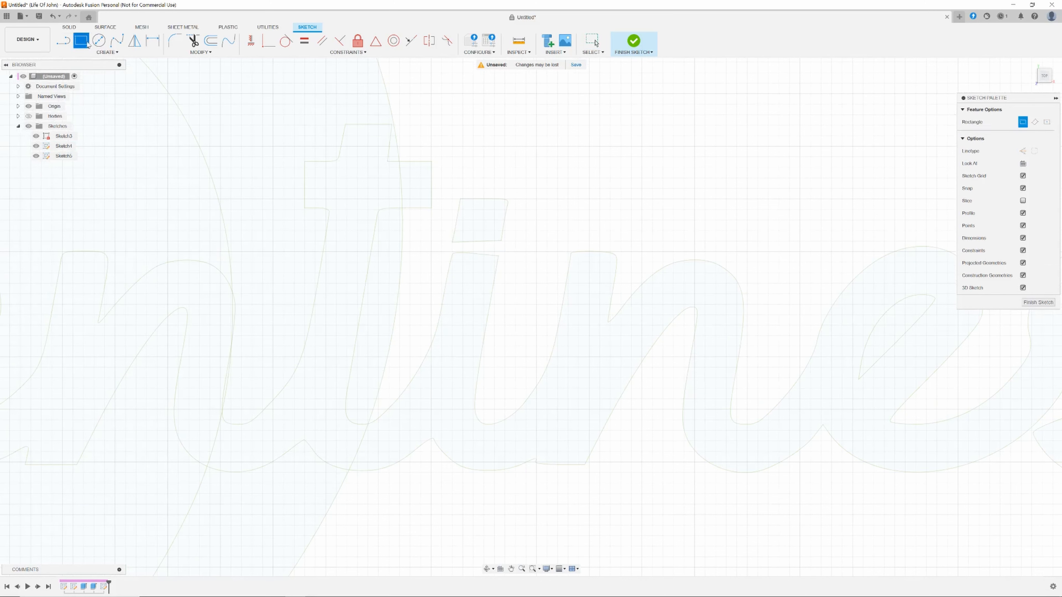
{"action": "left_click", "coordinate": [462, 235]}
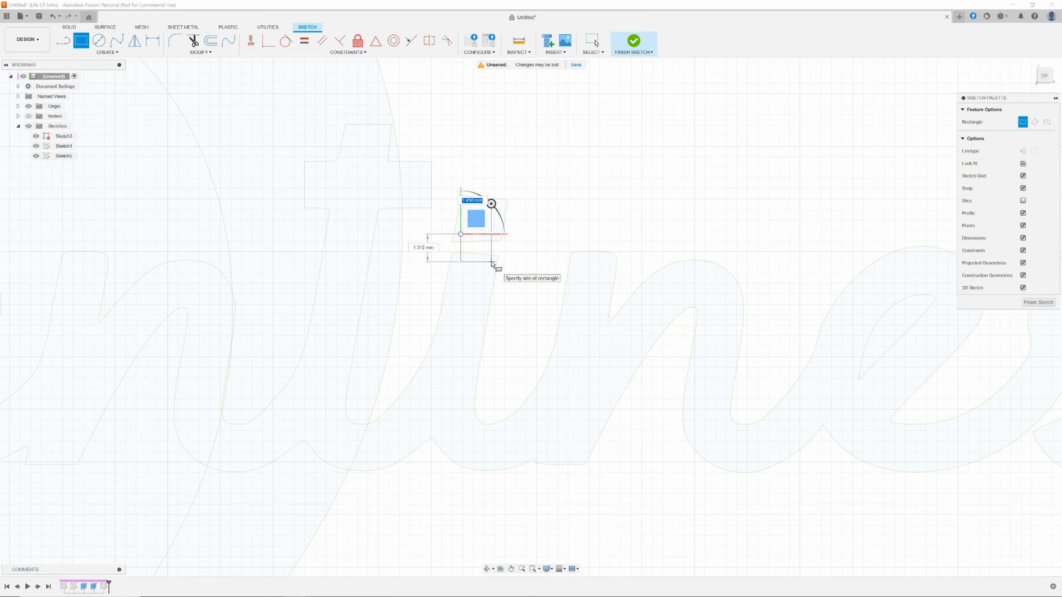
{"action": "key", "text": "Escape"}
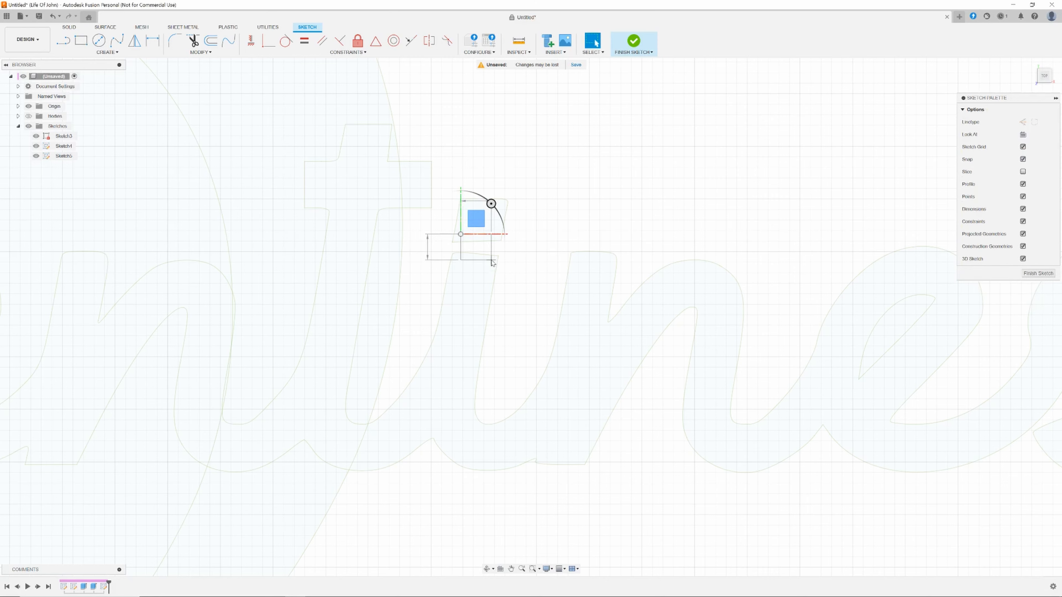
Undo the rectangle drawn on Gill's i.
{"action": "scroll", "coordinate": [524, 327], "scroll_direction": "up", "scroll_amount": 1}
{"action": "scroll", "coordinate": [523, 327], "scroll_direction": "down", "scroll_amount": 6}
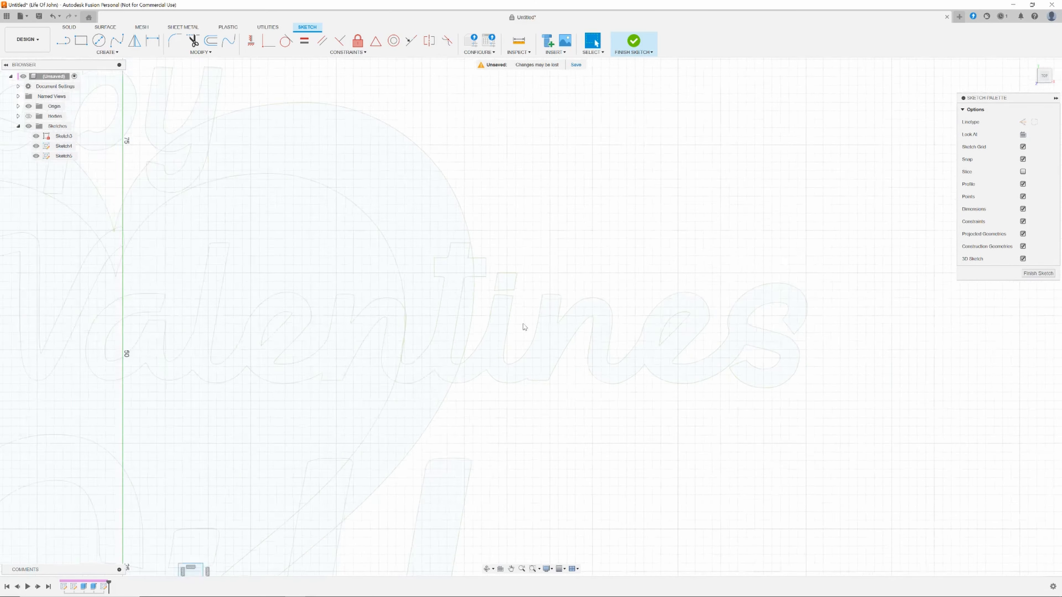
{"action": "middle_click_drag", "start_coordinate": [581, 418], "coordinate": [791, 284]}
{"action": "scroll", "coordinate": [667, 328], "scroll_direction": "down", "scroll_amount": 3}
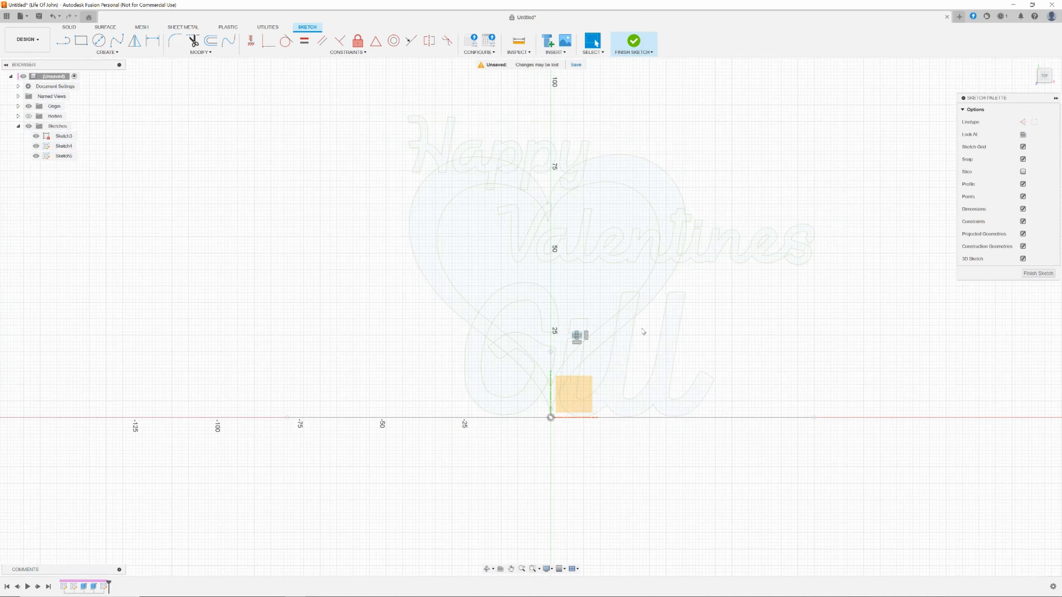
{"action": "scroll", "coordinate": [643, 329], "scroll_direction": "up", "scroll_amount": 4}
{"action": "scroll", "coordinate": [498, 325], "scroll_direction": "up", "scroll_amount": 2}
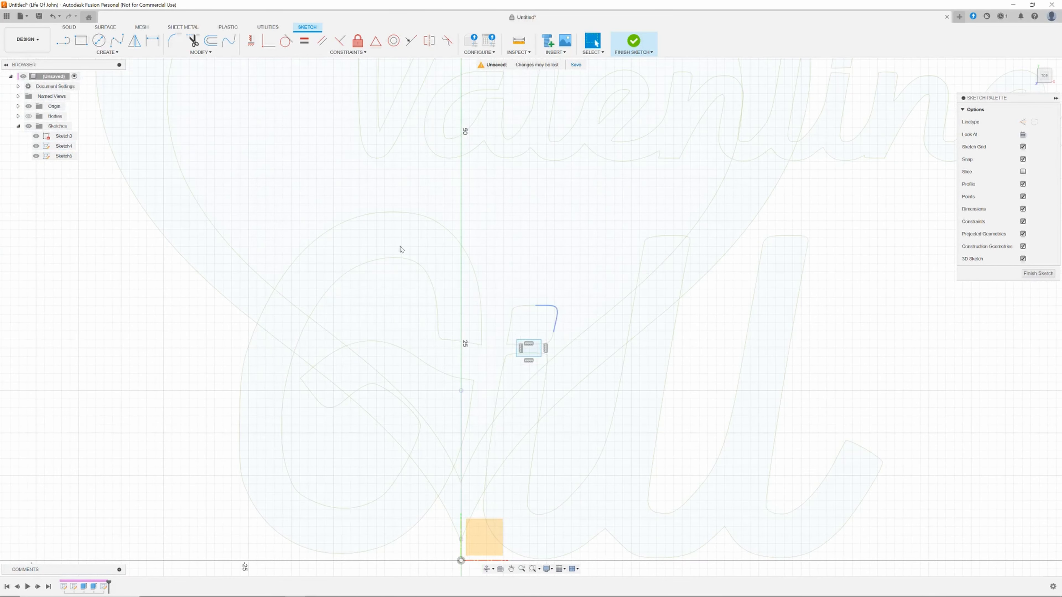
{"action": "left_click", "coordinate": [53, 17]}
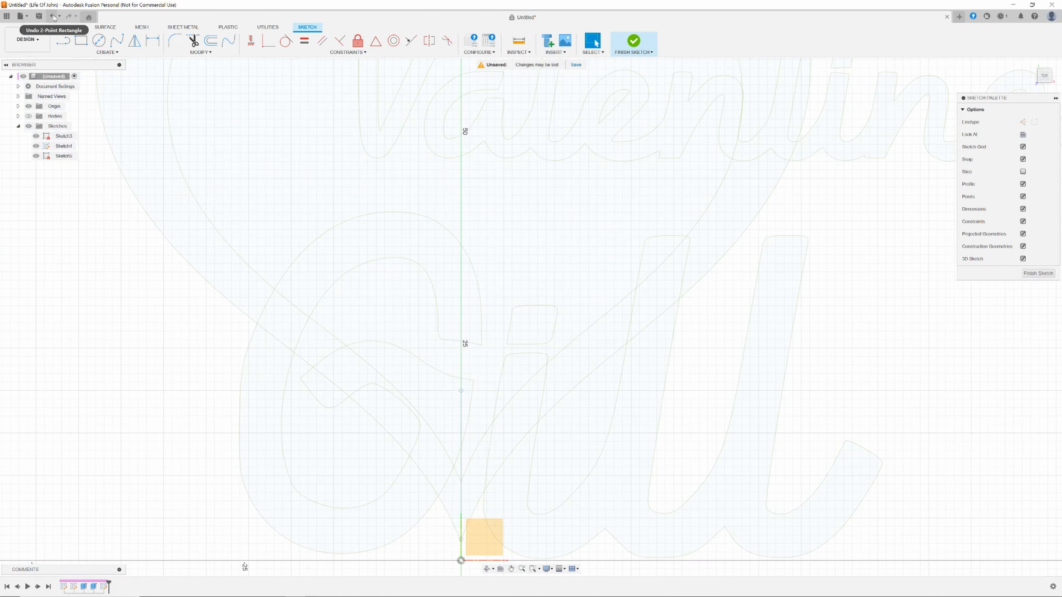
Draw a small angled rectangle bridging the dot and the stem of the i in Gill.
{"action": "left_click", "coordinate": [63, 41]}
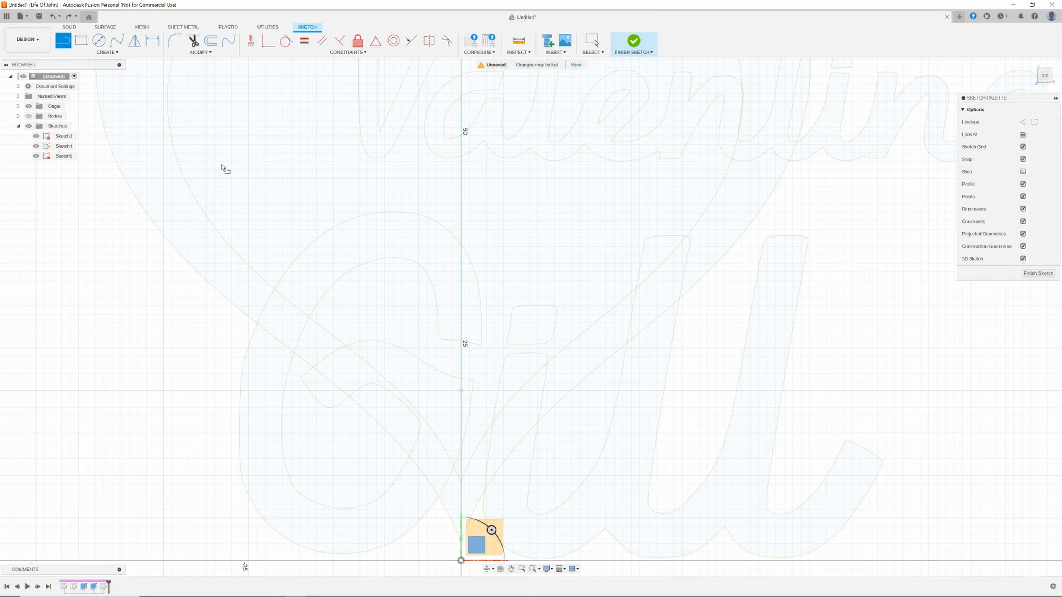
{"action": "scroll", "coordinate": [534, 344], "scroll_direction": "down", "scroll_amount": 2}
{"action": "scroll", "coordinate": [543, 358], "scroll_direction": "up", "scroll_amount": 4}
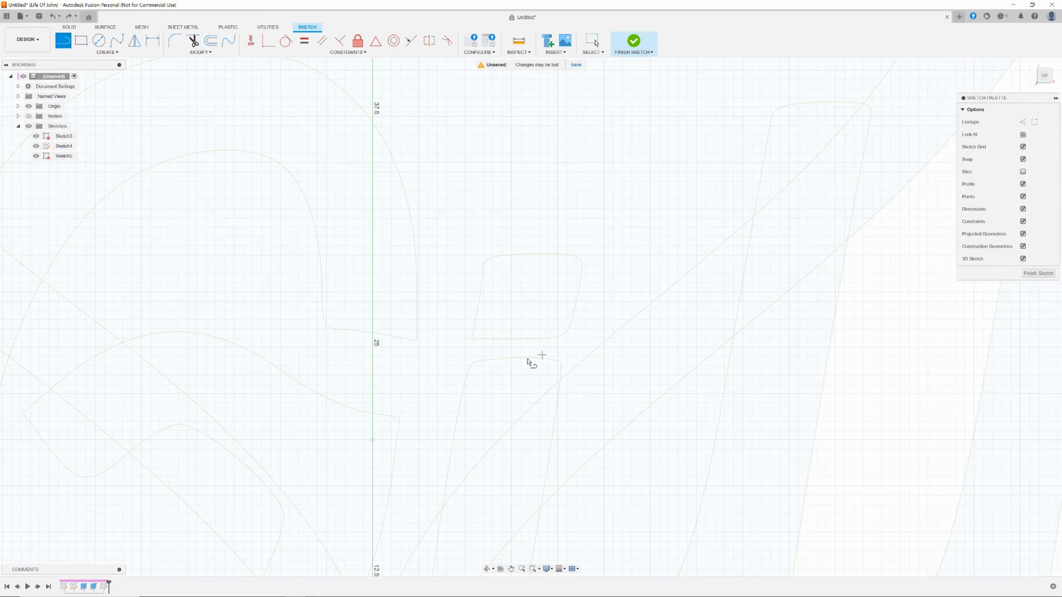
{"action": "left_click", "coordinate": [483, 372]}
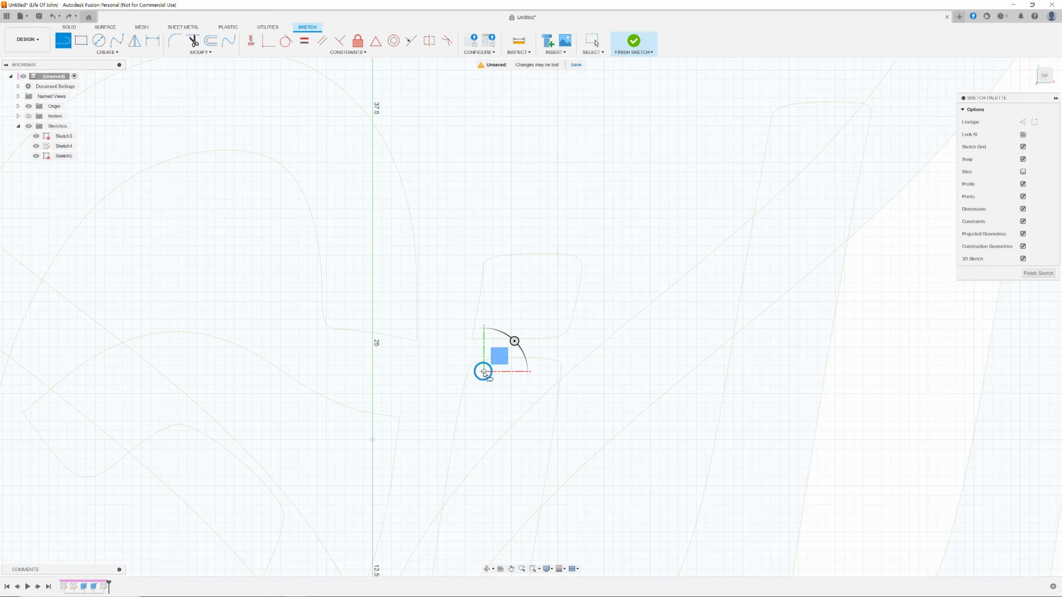
{"action": "left_click", "coordinate": [492, 325]}
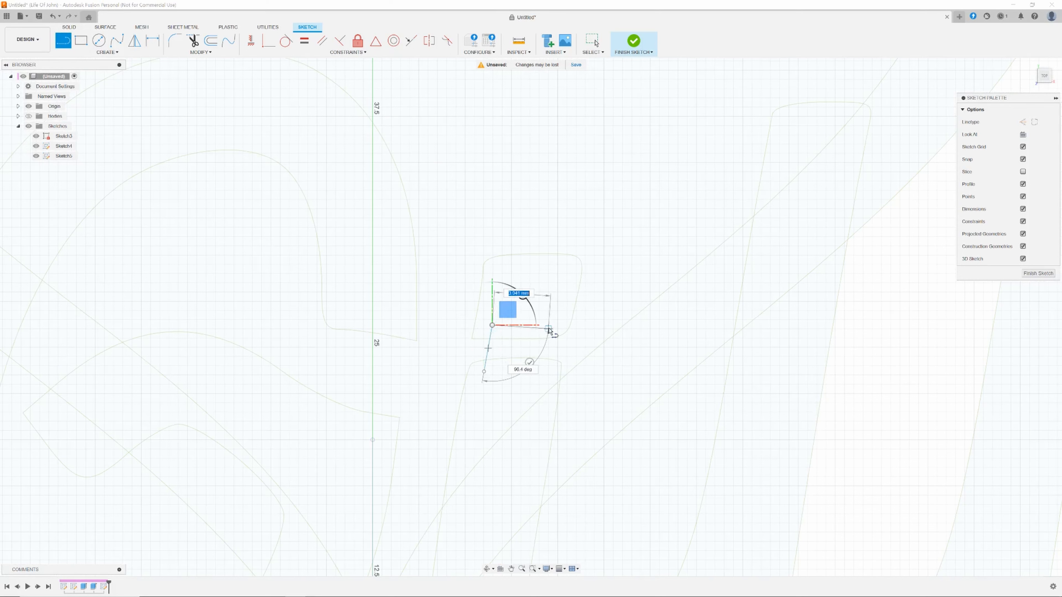
{"action": "left_click", "coordinate": [550, 326]}
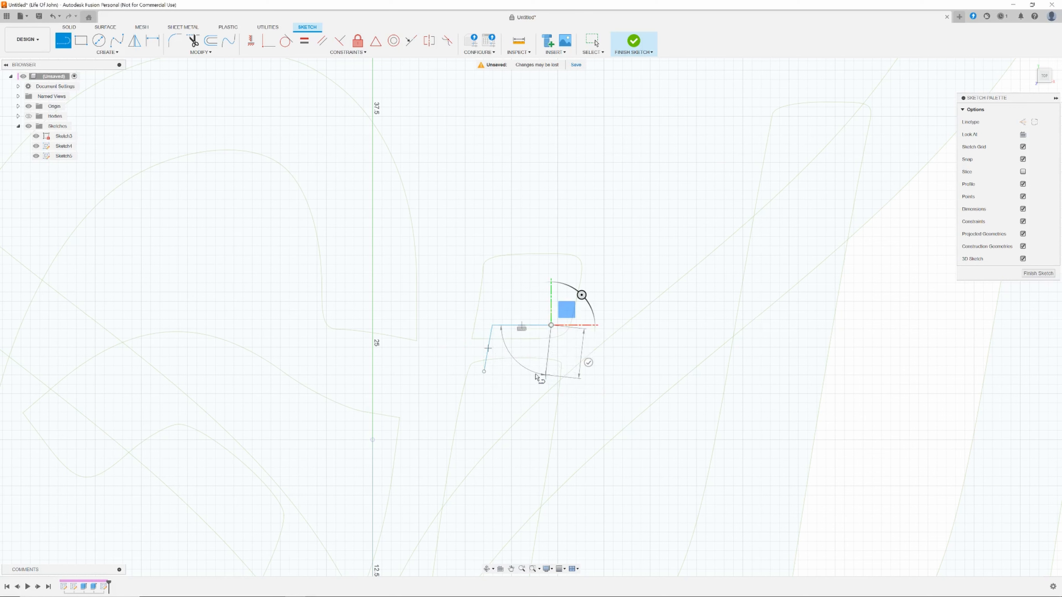
{"action": "left_click", "coordinate": [545, 375]}
{"action": "left_click", "coordinate": [483, 372]}
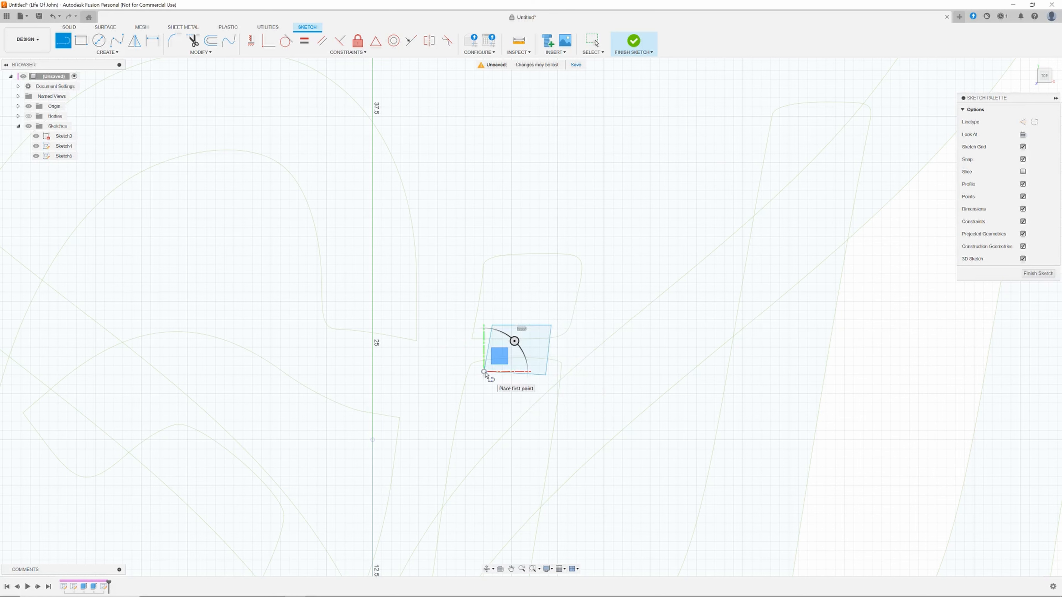
{"action": "key", "text": "Escape"}
Draw a similar angled rectangle bridging the dot and the stem of the i in Valentines.
{"action": "mouse_move", "coordinate": [629, 319]}
{"action": "middle_mouse_down"}
{"action": "mouse_move", "coordinate": [519, 405]}
{"action": "mouse_move", "coordinate": [272, 457]}
{"action": "middle_mouse_up"}
{"action": "scroll", "coordinate": [622, 363], "scroll_direction": "down", "scroll_amount": 4}
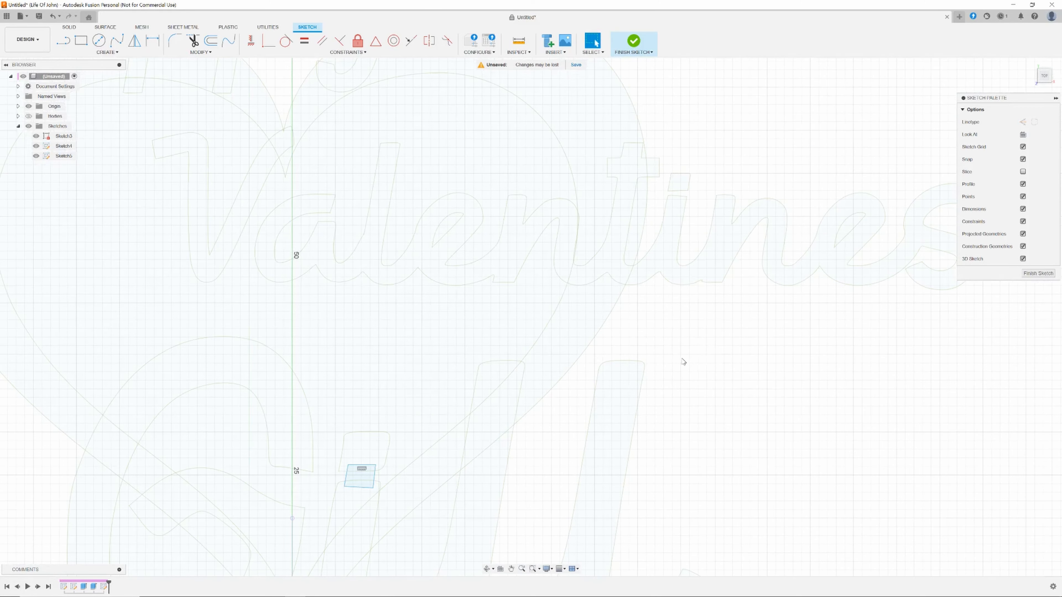
{"action": "scroll", "coordinate": [673, 368], "scroll_direction": "up", "scroll_amount": 5}
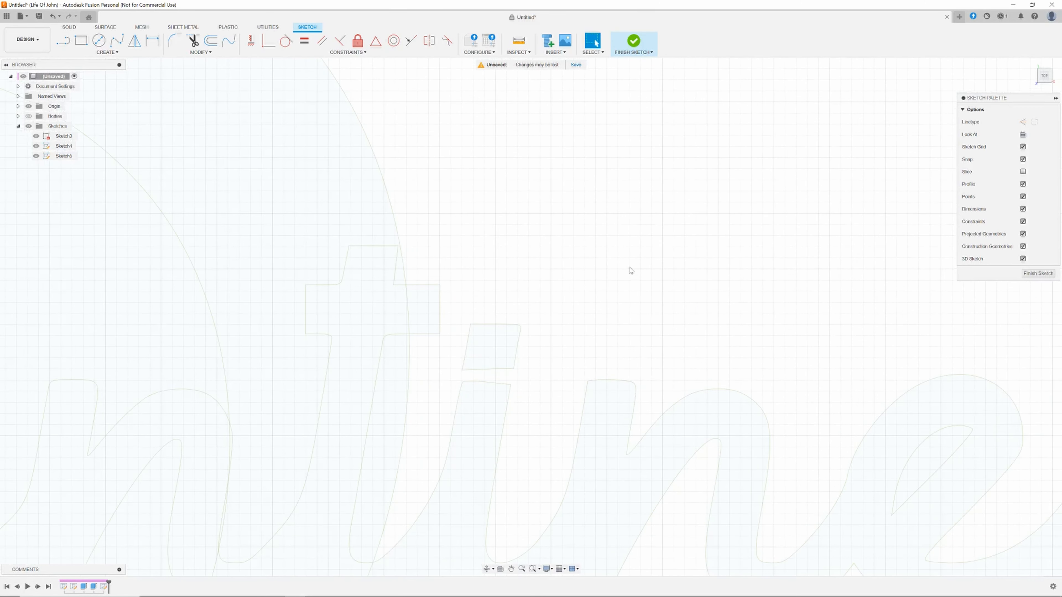
{"action": "left_click", "coordinate": [63, 41]}
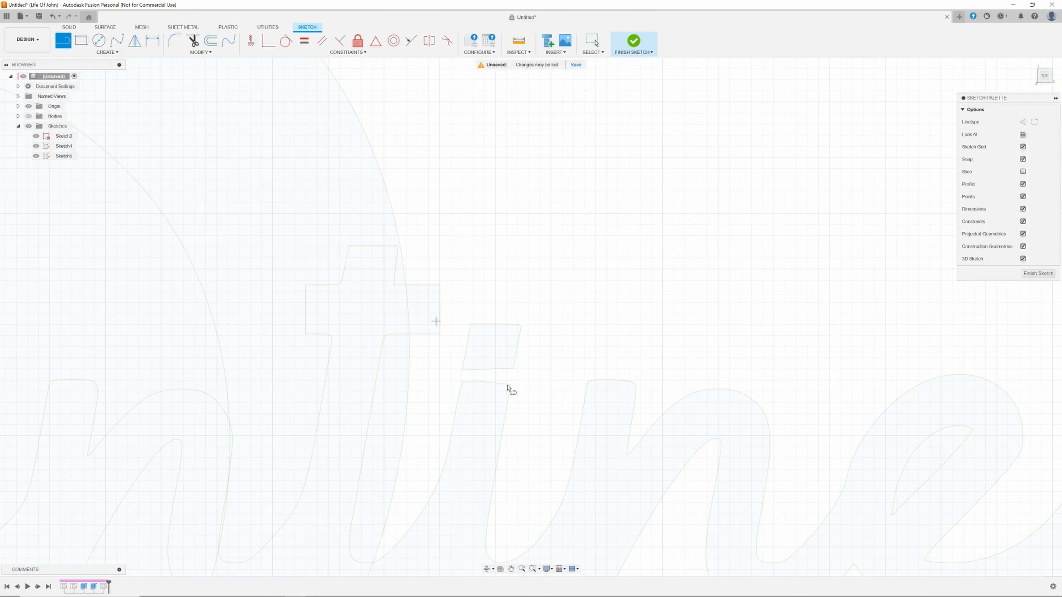
{"action": "scroll", "coordinate": [472, 400], "scroll_direction": "up", "scroll_amount": 2}
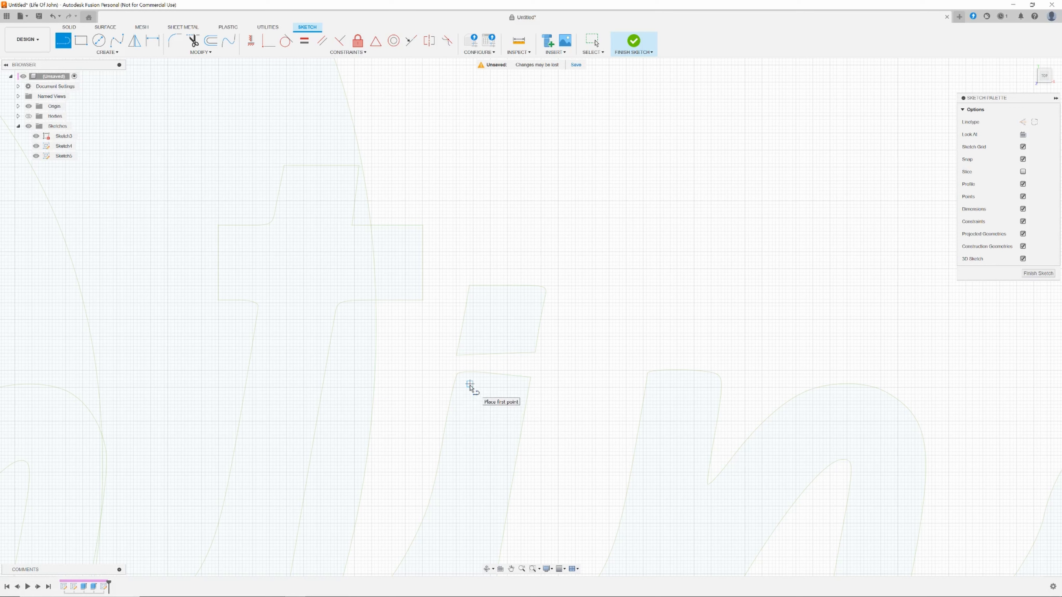
{"action": "left_click", "coordinate": [466, 385]}
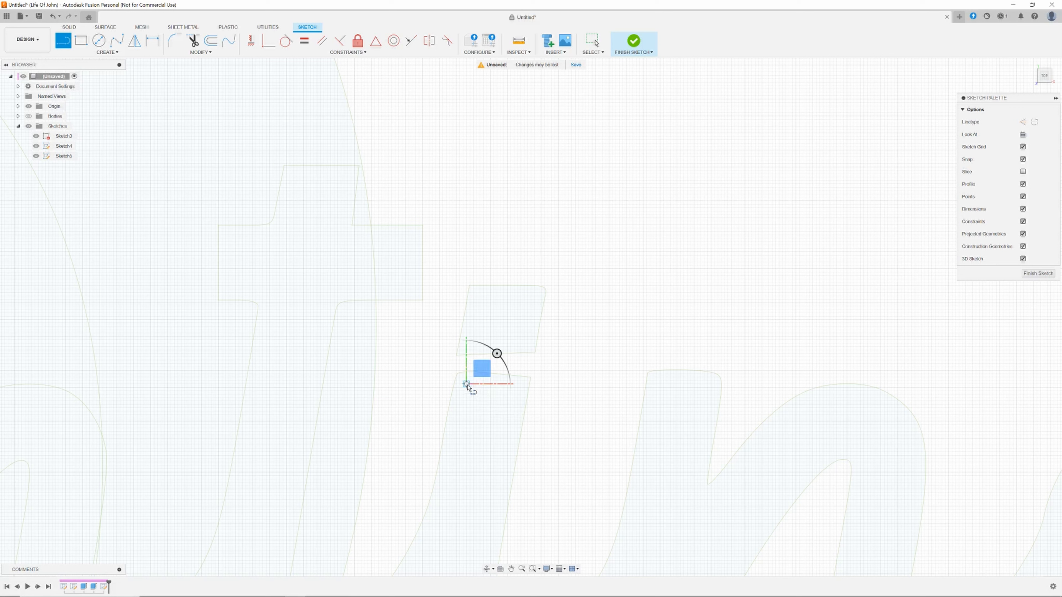
{"action": "left_click", "coordinate": [472, 346]}
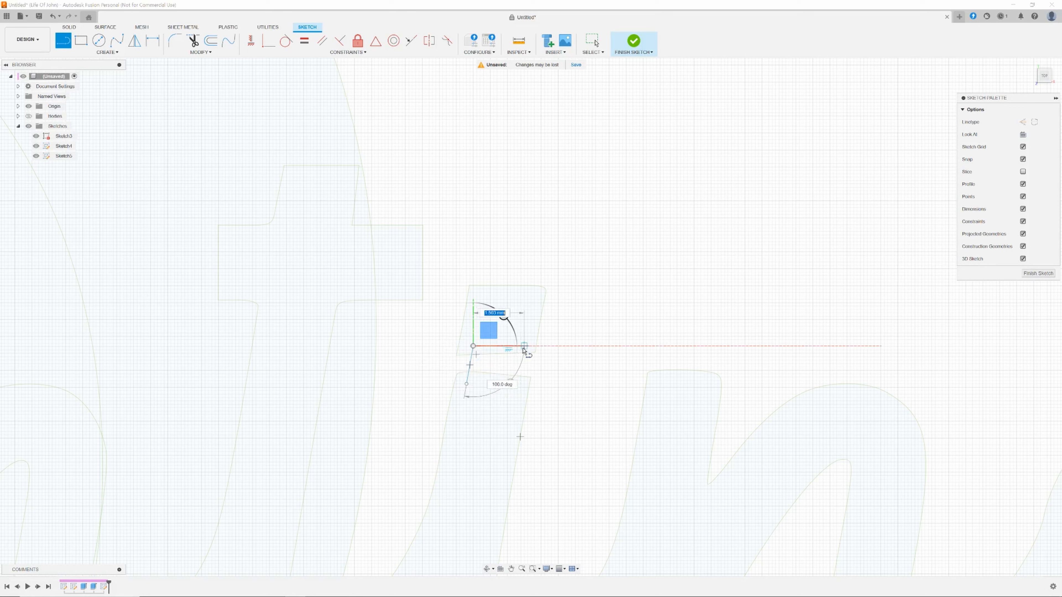
{"action": "left_click", "coordinate": [523, 346]}
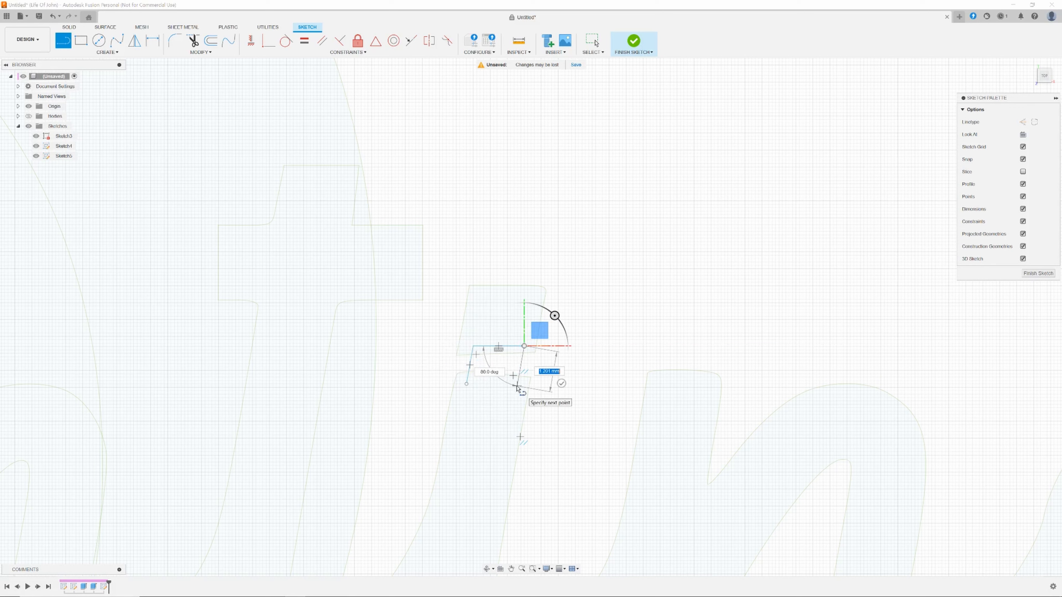
{"action": "left_click", "coordinate": [516, 386]}
{"action": "left_click", "coordinate": [466, 385]}
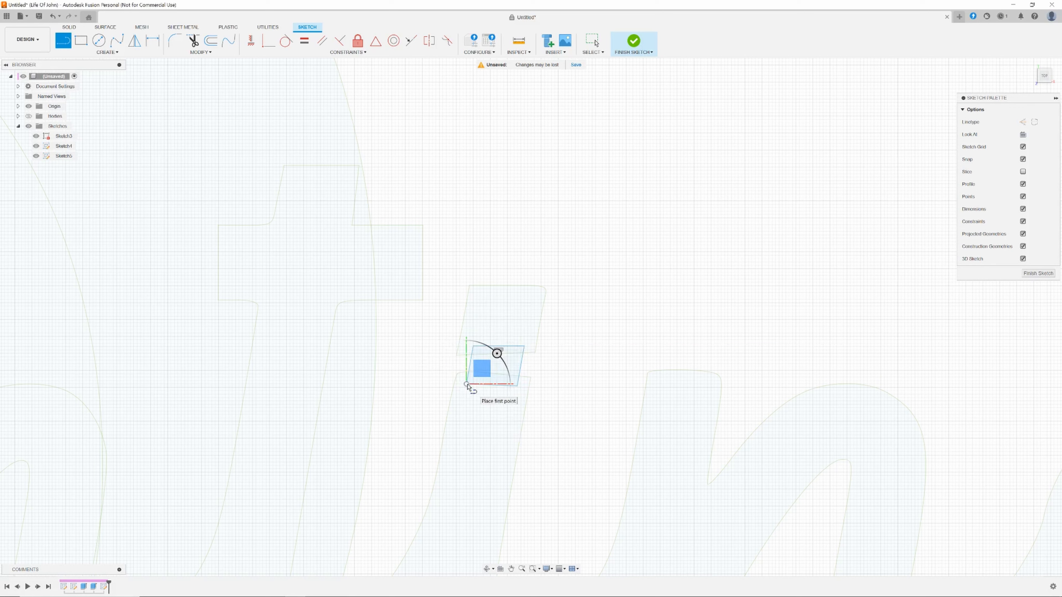
{"action": "key", "text": "Escape"}
Extrude both bridging rectangles 18 mm with the Join operation.
{"action": "scroll", "coordinate": [612, 377], "scroll_direction": "down", "scroll_amount": 5}
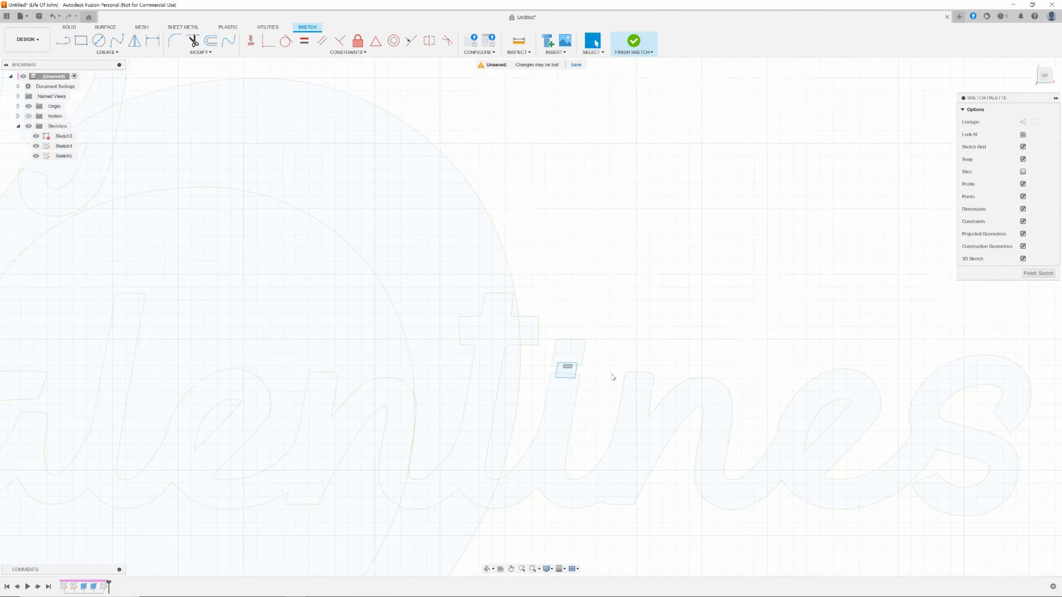
{"action": "scroll", "coordinate": [694, 410], "scroll_direction": "down", "scroll_amount": 3}
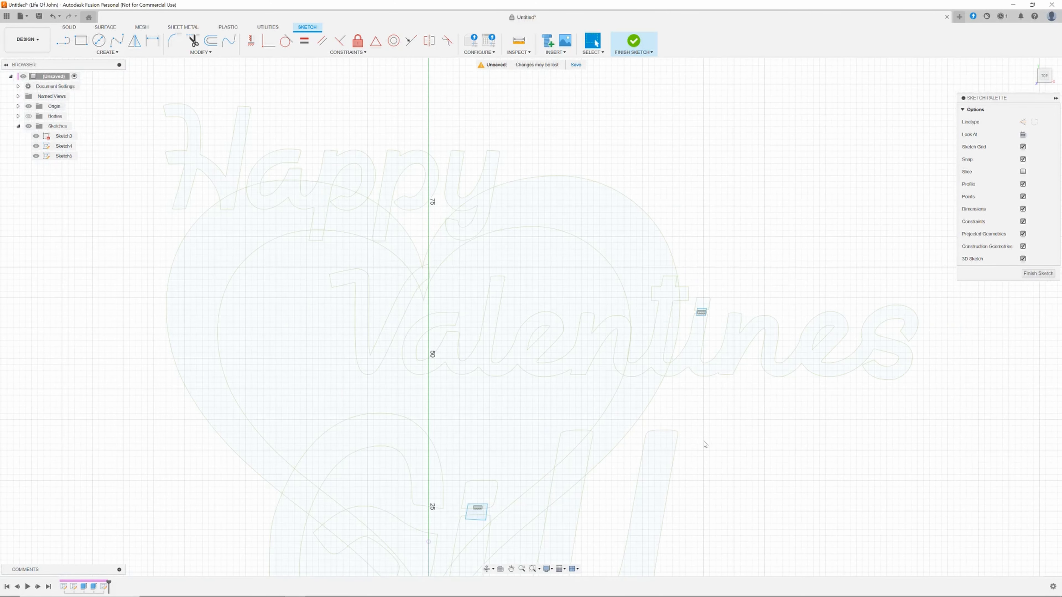
{"action": "middle_click_drag", "start_coordinate": [749, 439], "coordinate": [673, 406]}
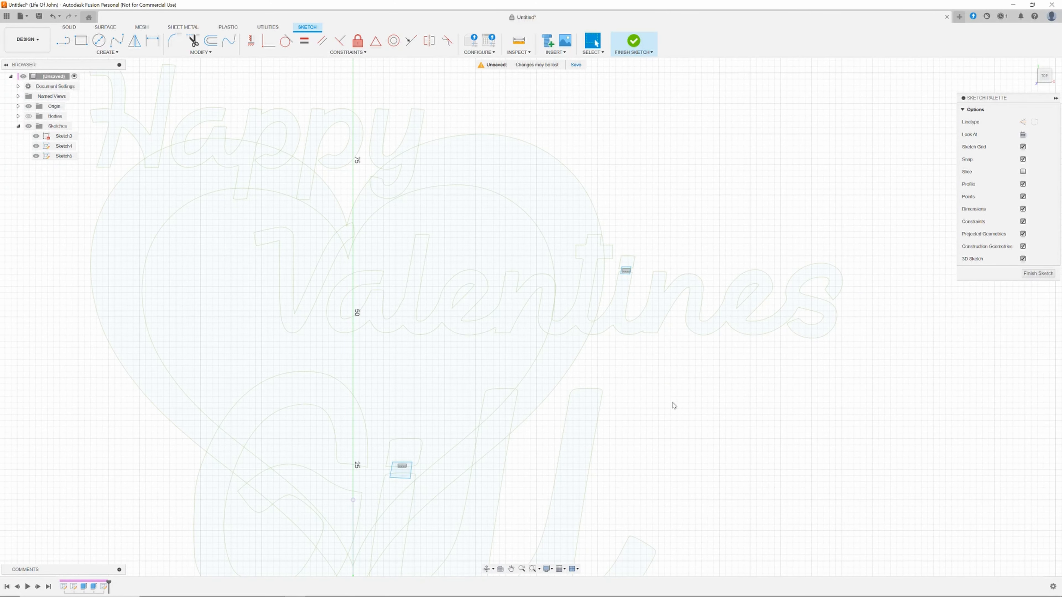
{"action": "key", "text": "e"}
{"action": "scroll", "coordinate": [668, 401], "scroll_direction": "up", "scroll_amount": 2}
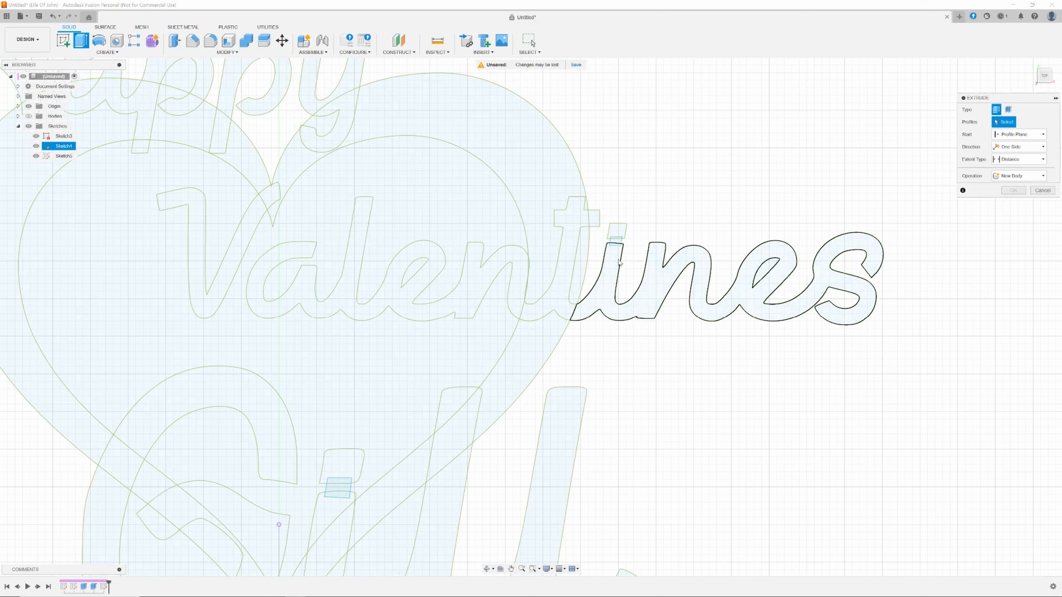
{"action": "left_click", "coordinate": [615, 240]}
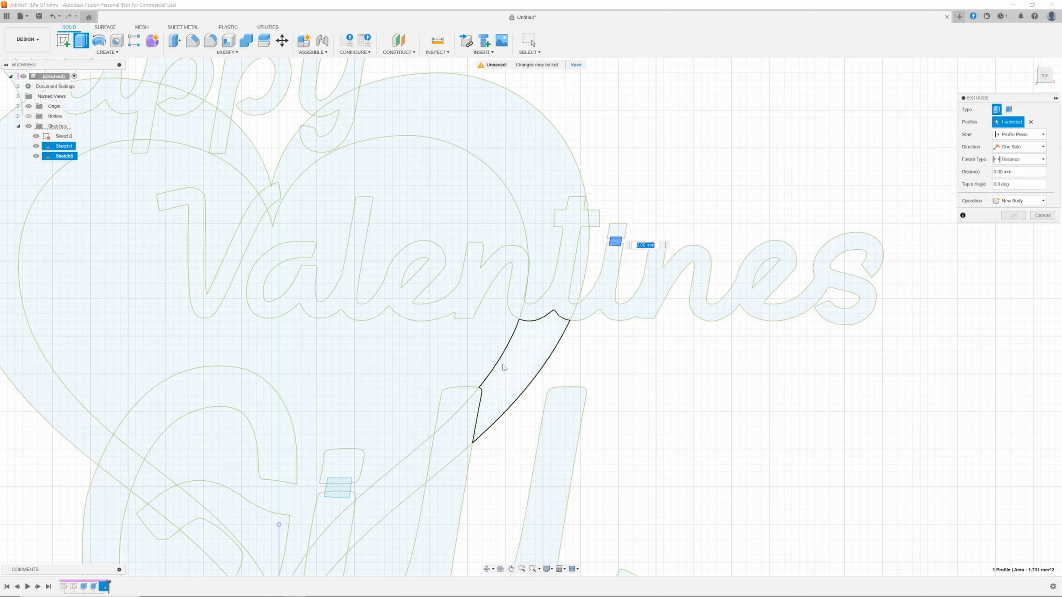
{"action": "left_click", "coordinate": [341, 491]}
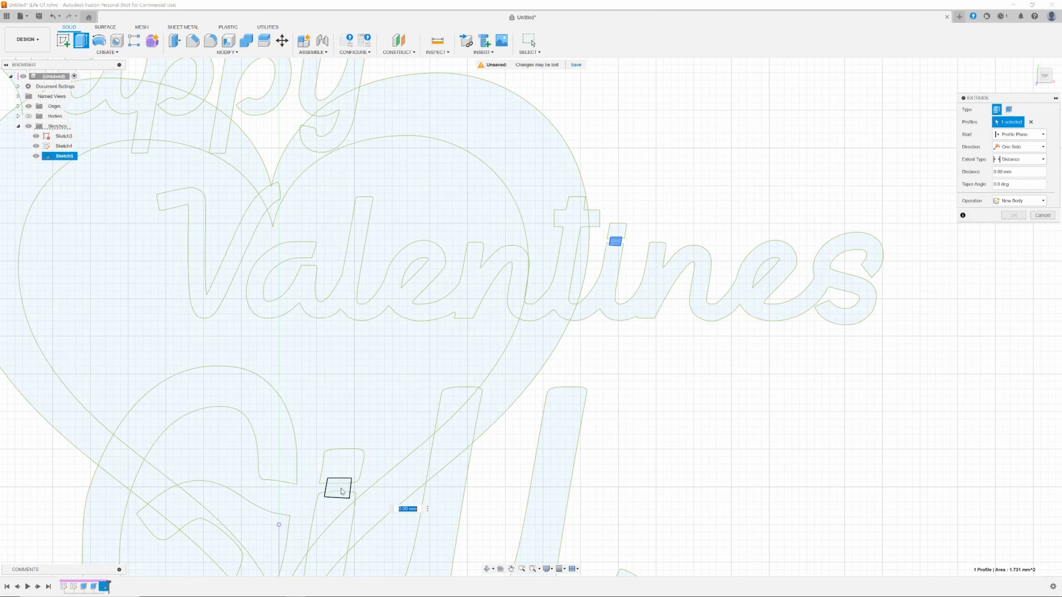
{"action": "left_click", "coordinate": [1020, 201]}
{"action": "left_click", "coordinate": [1014, 200]}
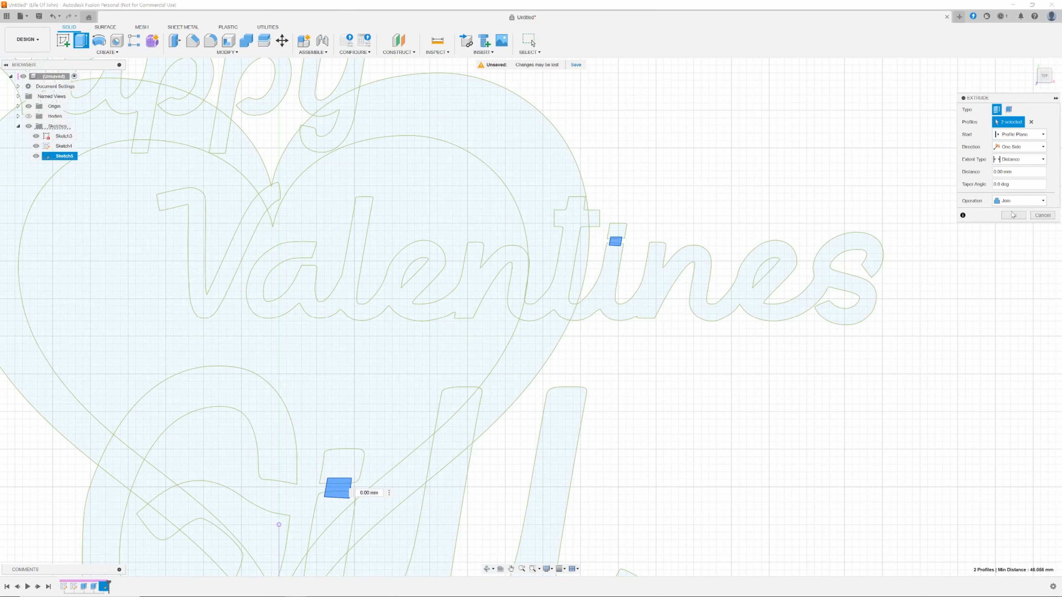
{"action": "left_click", "coordinate": [995, 172]}
{"action": "left_click", "coordinate": [1014, 215]}
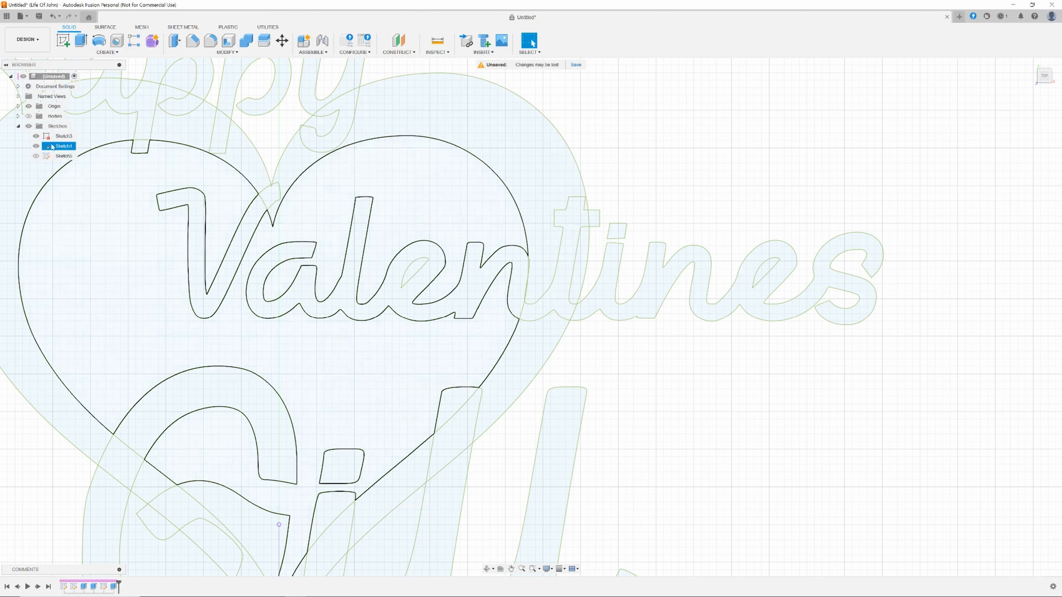
Show the bodies and inspect the joined i-dots across the plaque.
{"action": "left_click", "coordinate": [29, 116]}
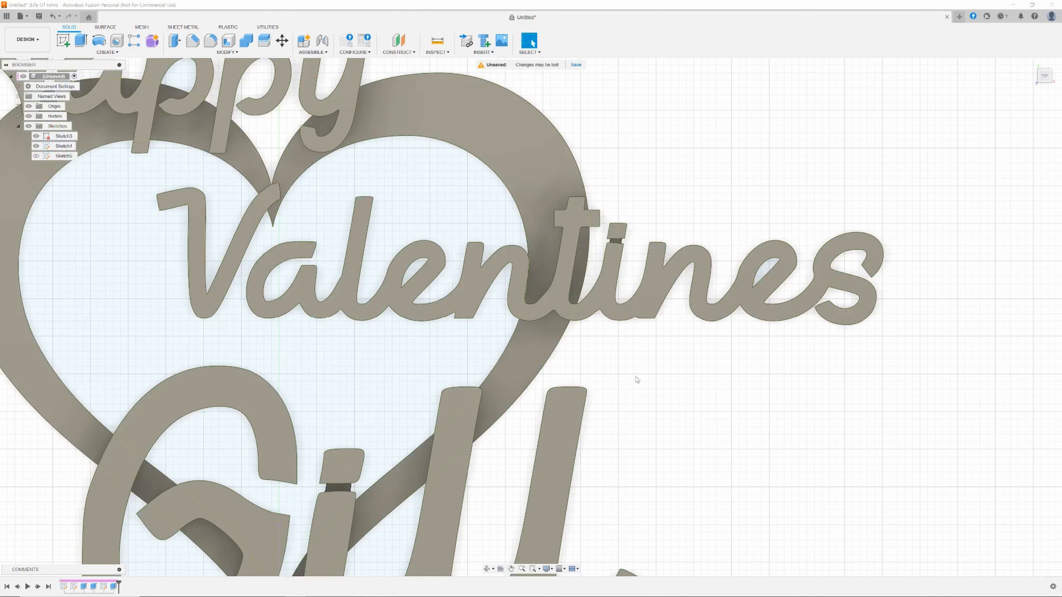
{"action": "scroll", "coordinate": [636, 379], "scroll_direction": "up", "scroll_amount": 2}
{"action": "scroll", "coordinate": [636, 379], "scroll_direction": "down", "scroll_amount": 1}
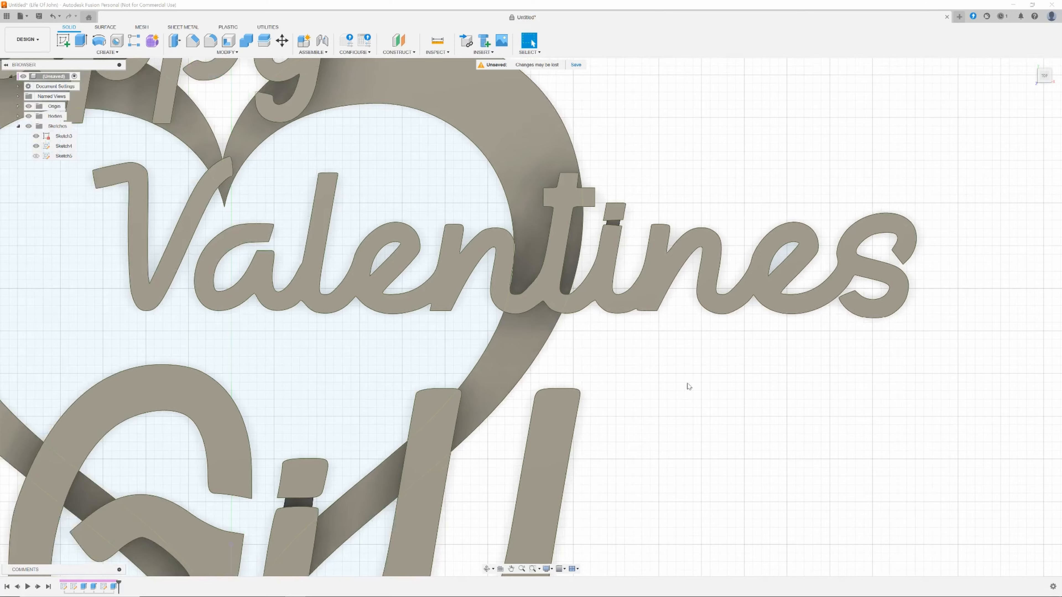
{"action": "scroll", "coordinate": [689, 386], "scroll_direction": "down", "scroll_amount": 3}
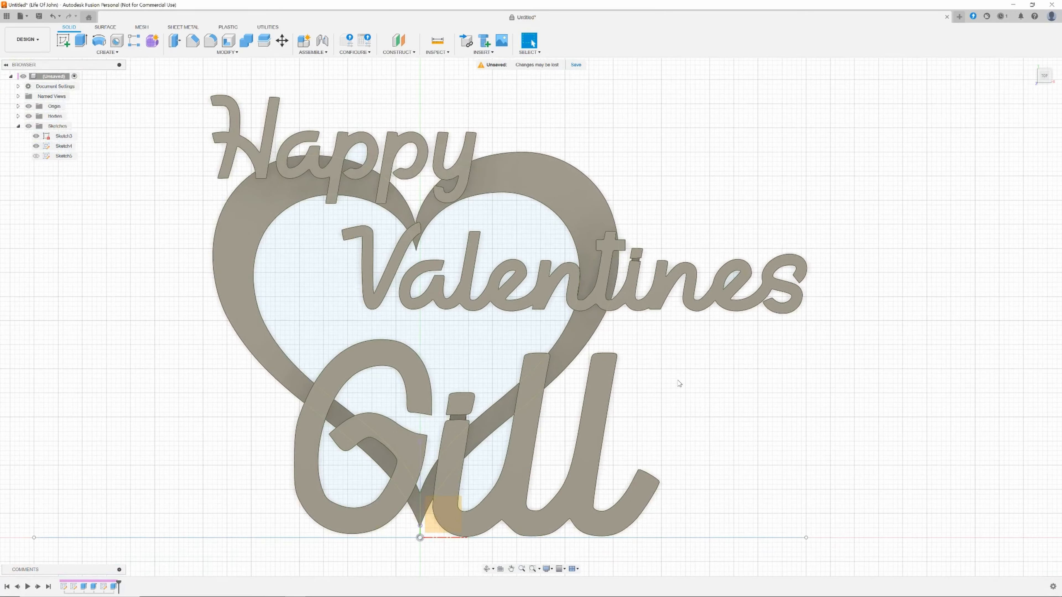
{"action": "middle_click_drag", "start_coordinate": [705, 381], "coordinate": [665, 357], "text": "shift"}
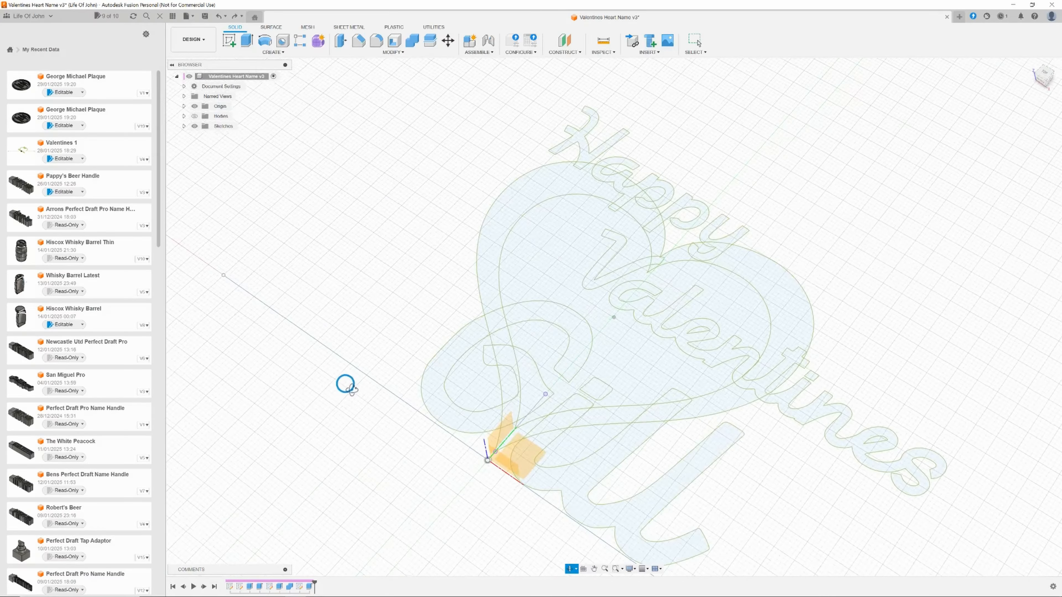
{"action": "middle_click_drag", "start_coordinate": [344, 382], "coordinate": [402, 392], "text": "shift"}
{"action": "scroll", "coordinate": [395, 425], "scroll_direction": "down", "scroll_amount": 5}
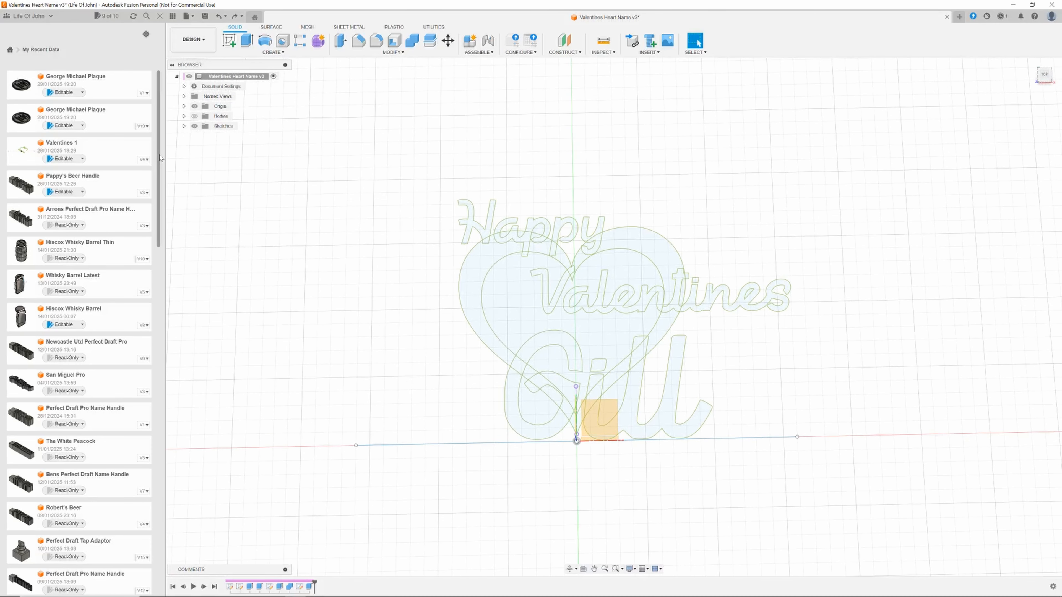
{"action": "left_click", "coordinate": [193, 17]}
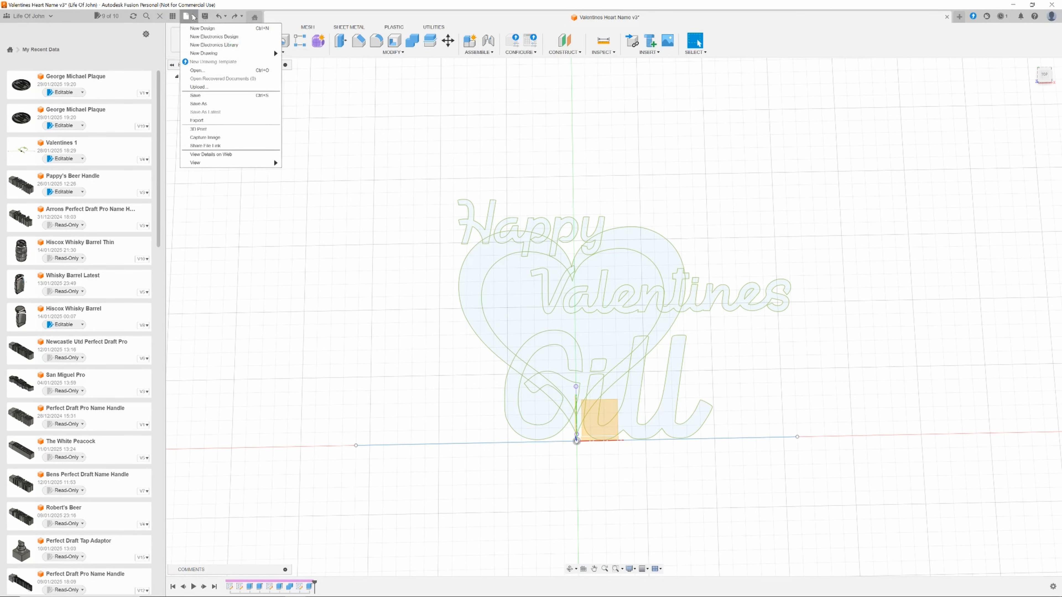
{"action": "left_click", "coordinate": [197, 70]}
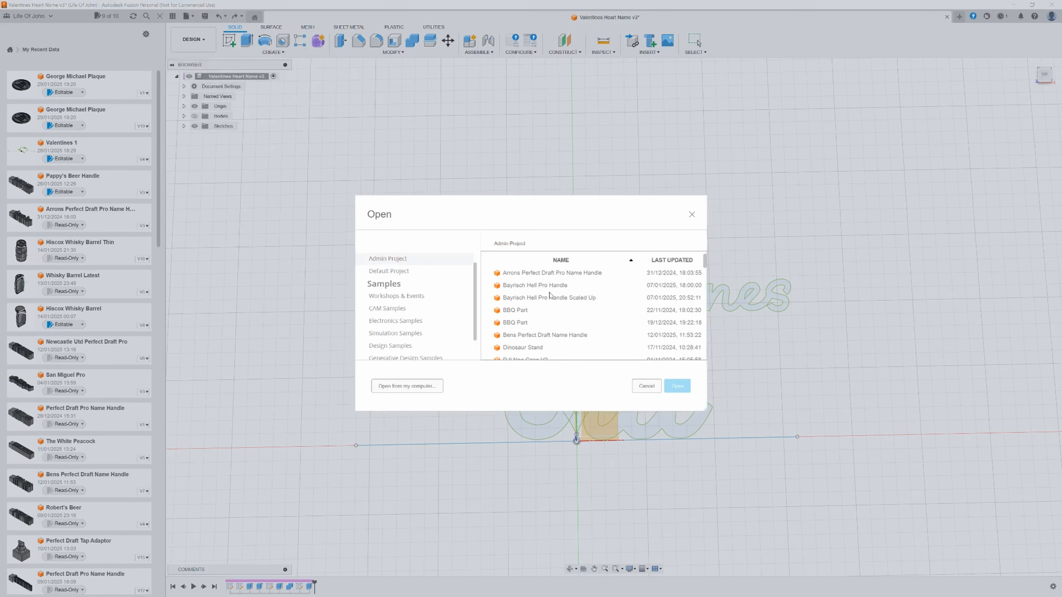
{"action": "left_click", "coordinate": [637, 387]}
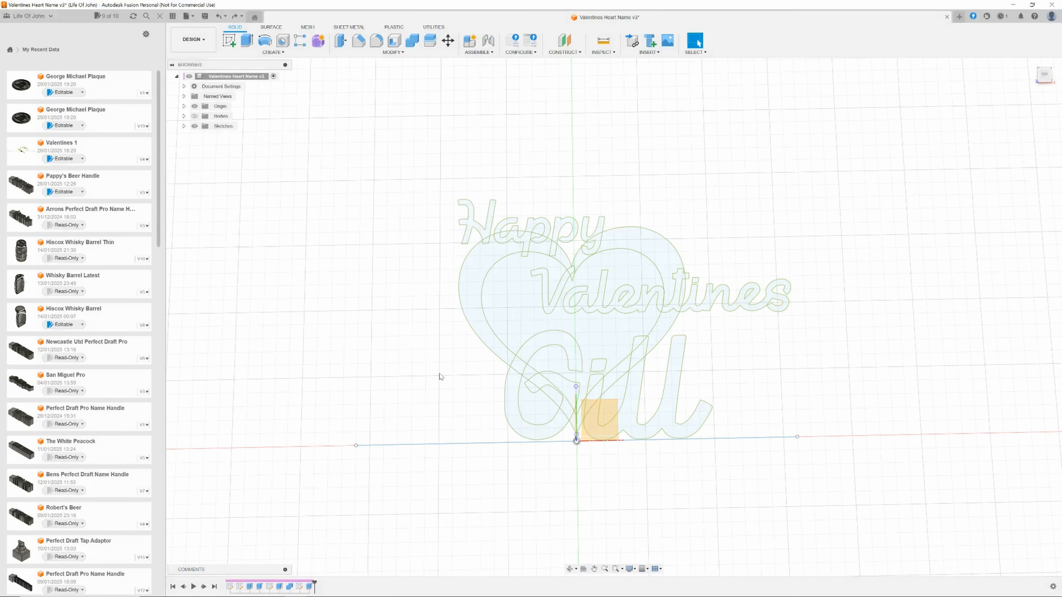
Hide the bodies and insert the Valentine_Heart_Hollow SVG file from the computer onto the plaque's sketch plane.
{"action": "left_click", "coordinate": [649, 52]}
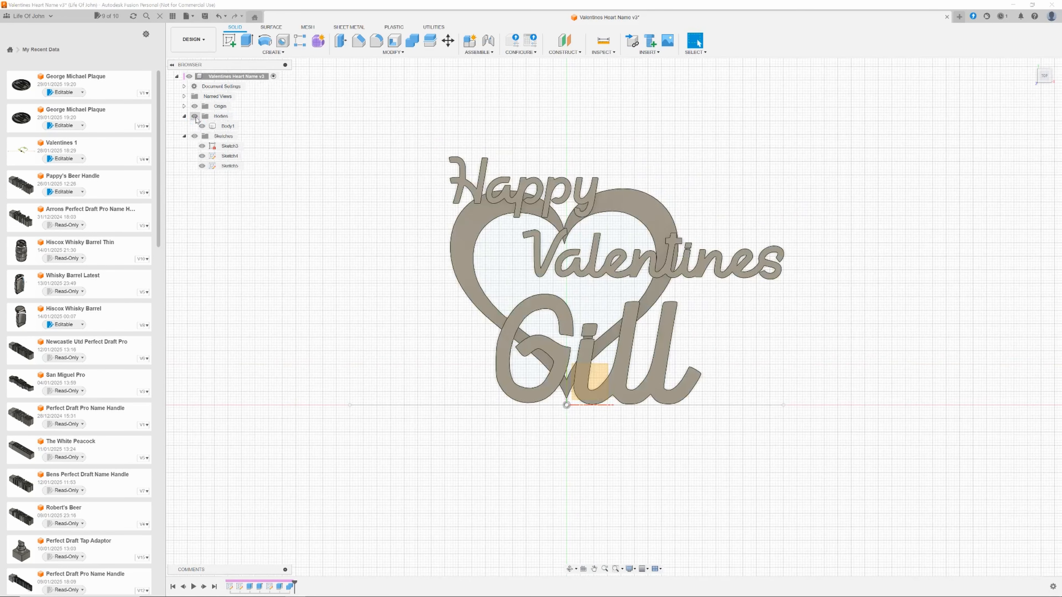
{"action": "left_click", "coordinate": [195, 117]}
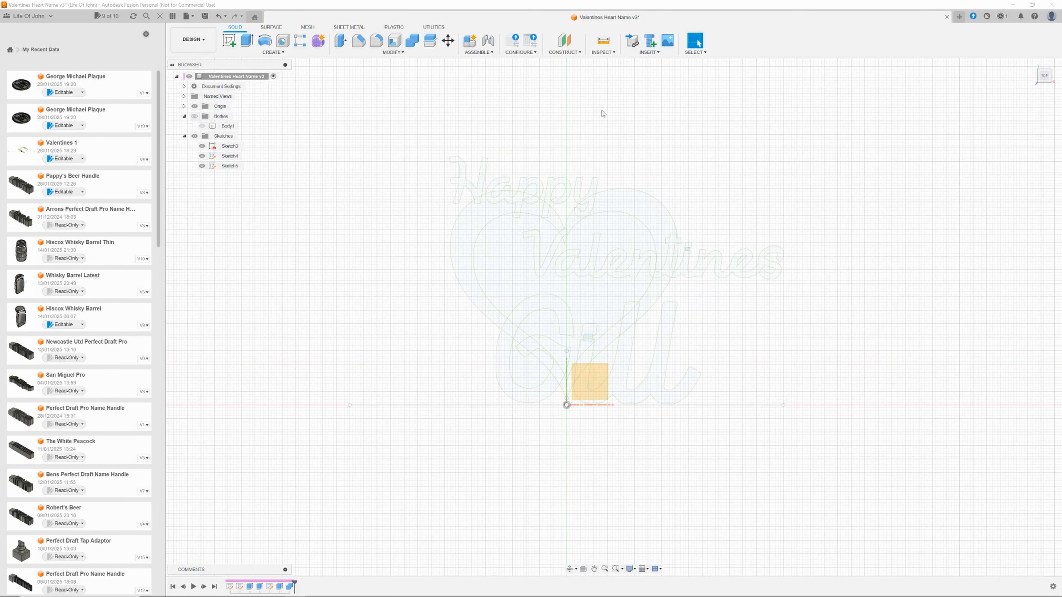
{"action": "left_click", "coordinate": [648, 53]}
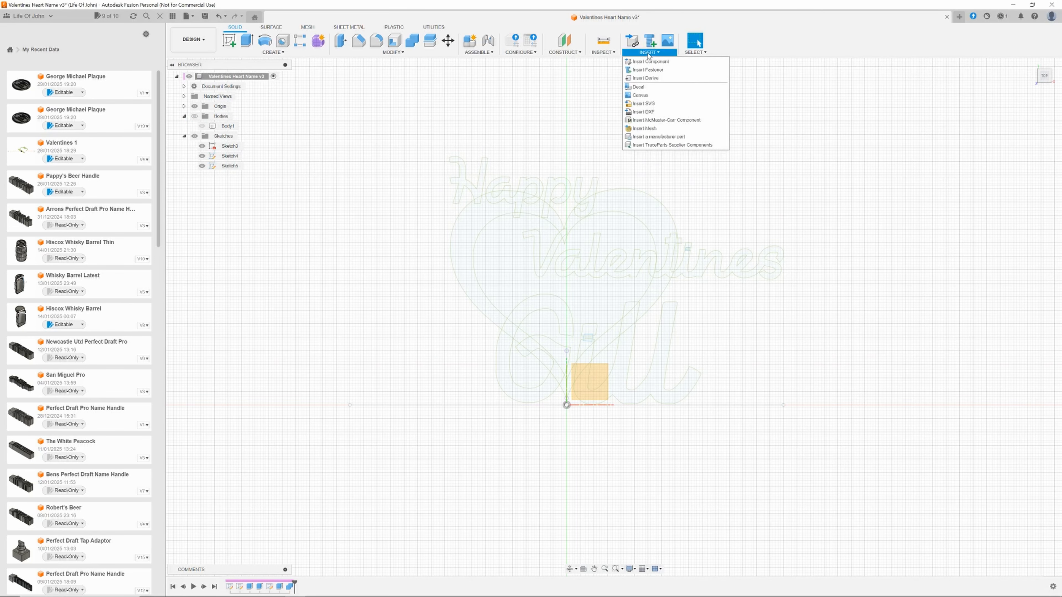
{"action": "left_click", "coordinate": [646, 104]}
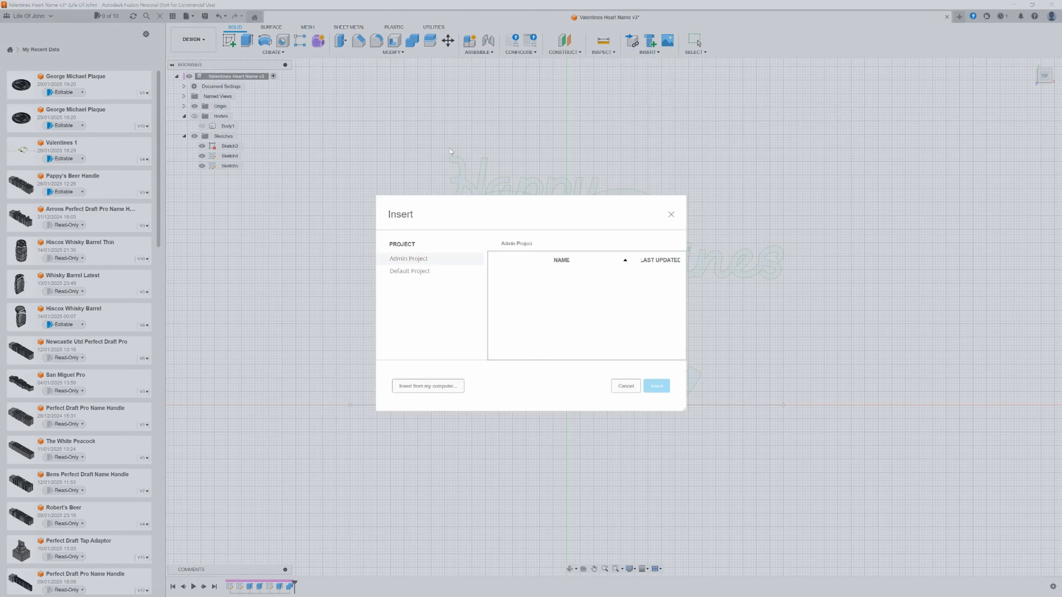
{"action": "left_click", "coordinate": [427, 386]}
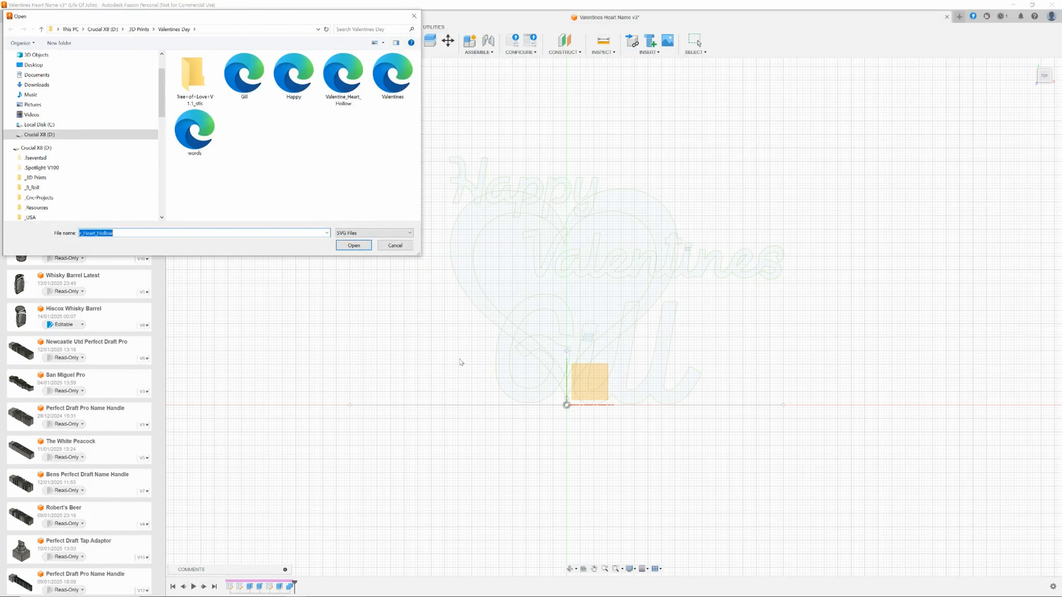
{"action": "left_click", "coordinate": [346, 88]}
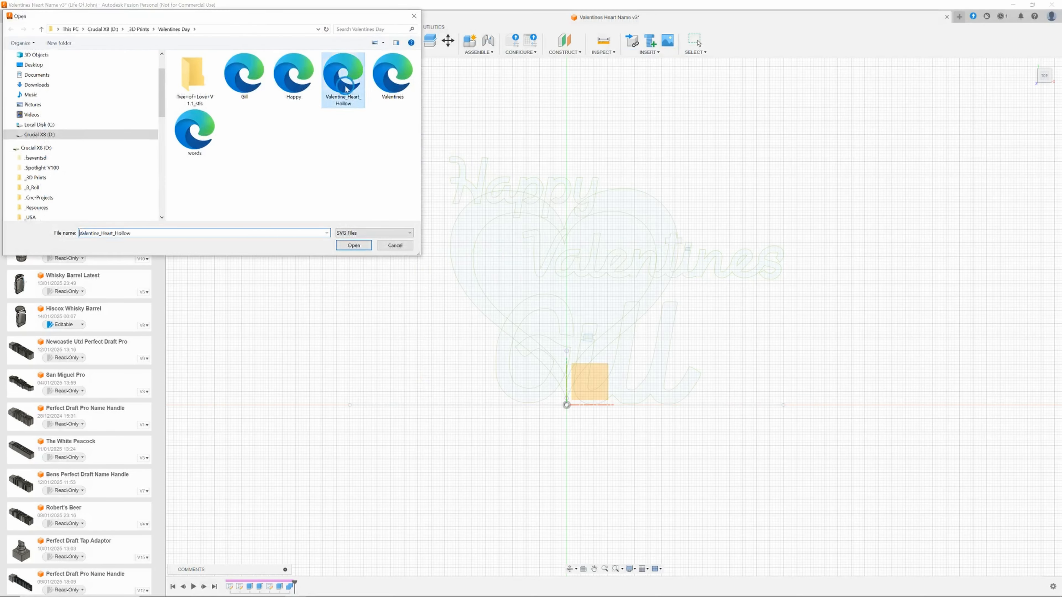
{"action": "left_click", "coordinate": [353, 245]}
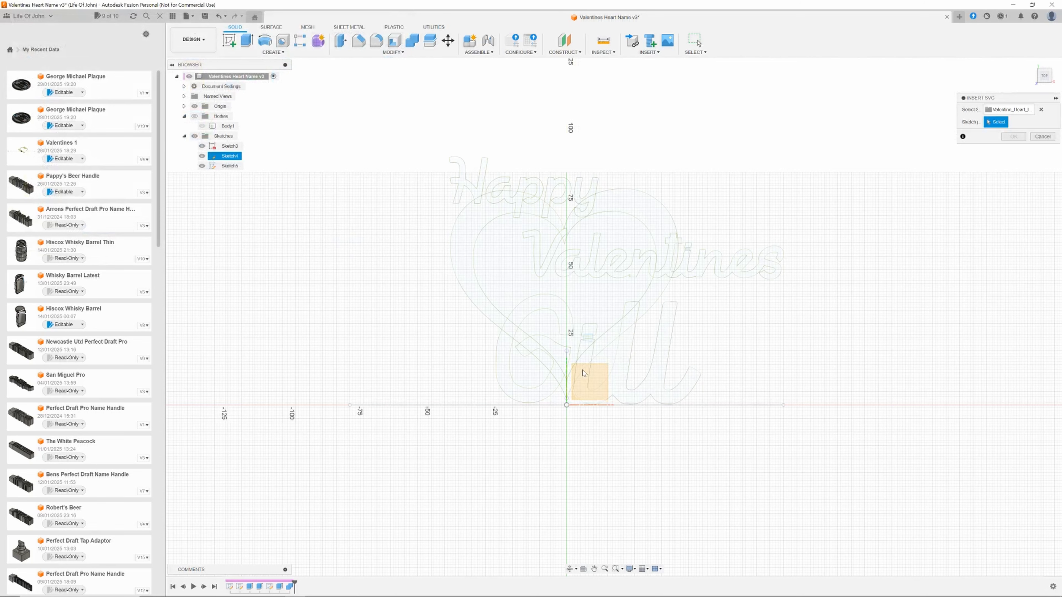
{"action": "left_click", "coordinate": [583, 373]}
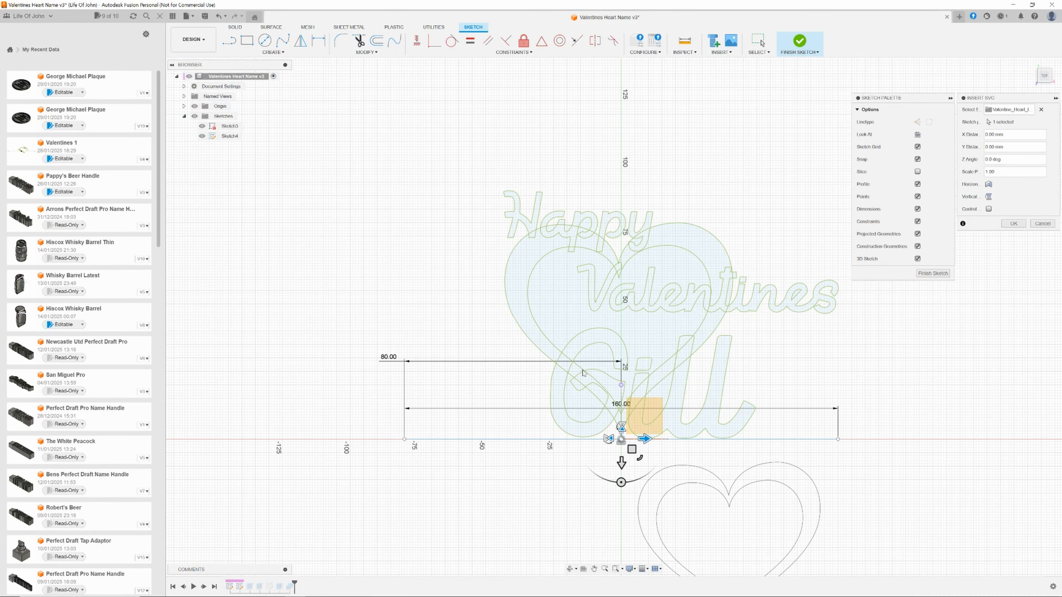
Move the inserted hollow heart to the left so it overlaps the big heart, then confirm the insert.
{"action": "left_click_drag", "start_coordinate": [639, 456], "coordinate": [446, 298]}
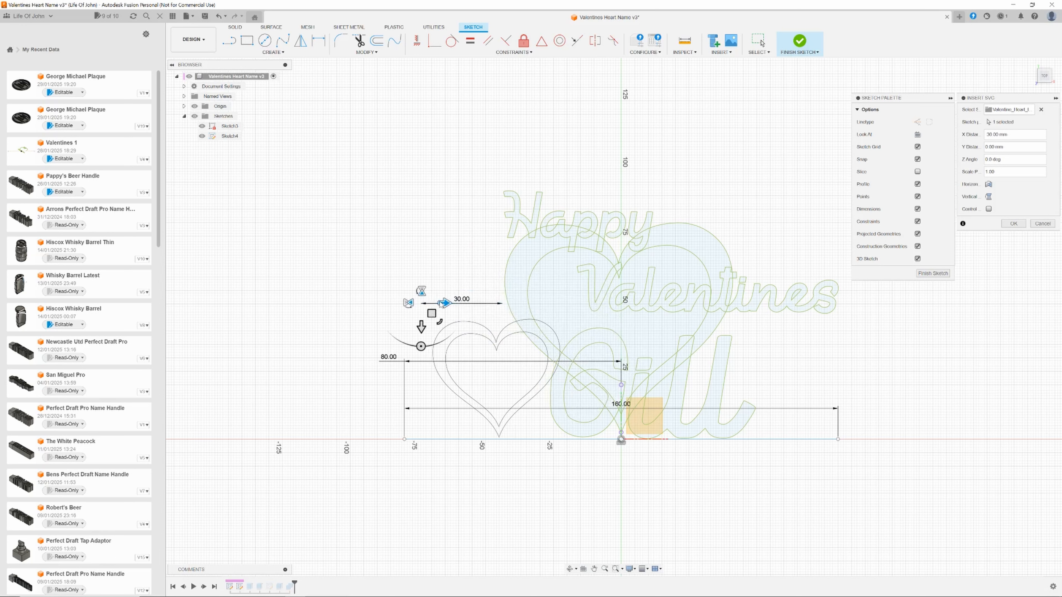
{"action": "left_click_drag", "start_coordinate": [439, 321], "coordinate": [424, 245]}
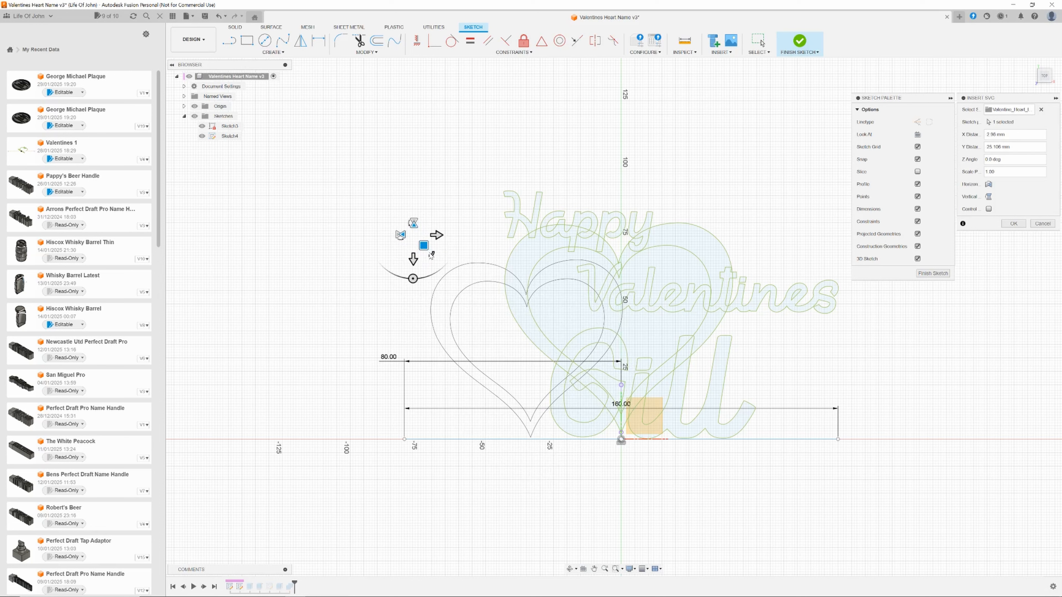
{"action": "left_click_drag", "start_coordinate": [433, 256], "coordinate": [412, 299]}
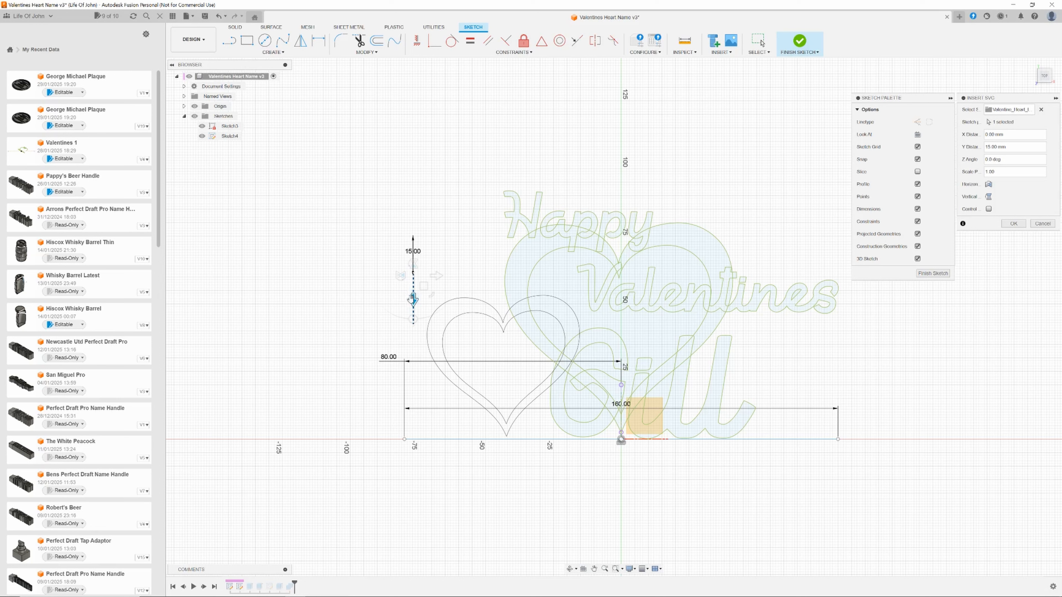
{"action": "left_click_drag", "start_coordinate": [435, 273], "coordinate": [425, 277]}
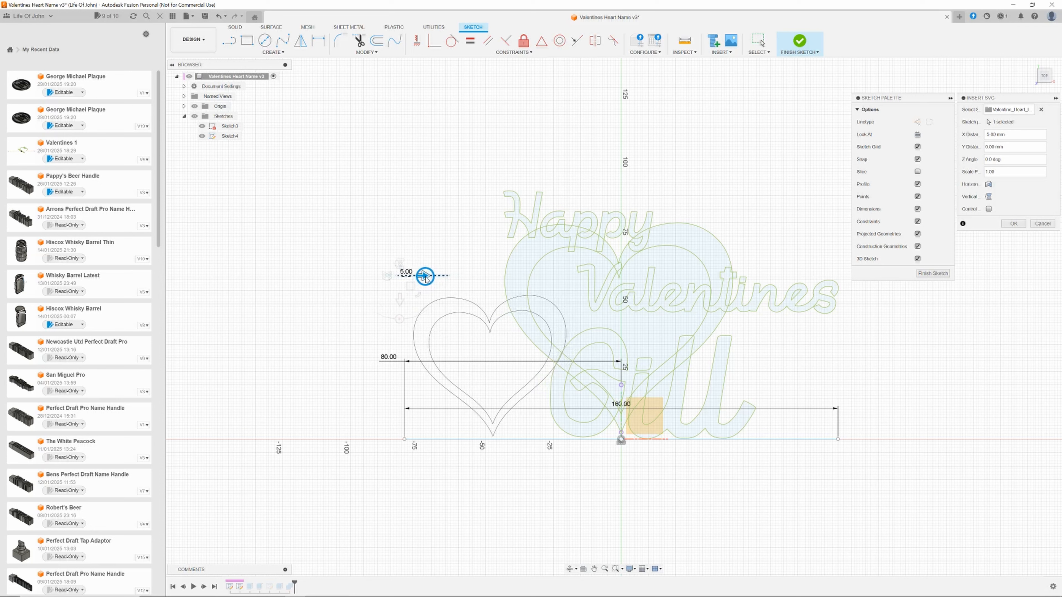
{"action": "left_click_drag", "start_coordinate": [425, 277], "coordinate": [422, 277]}
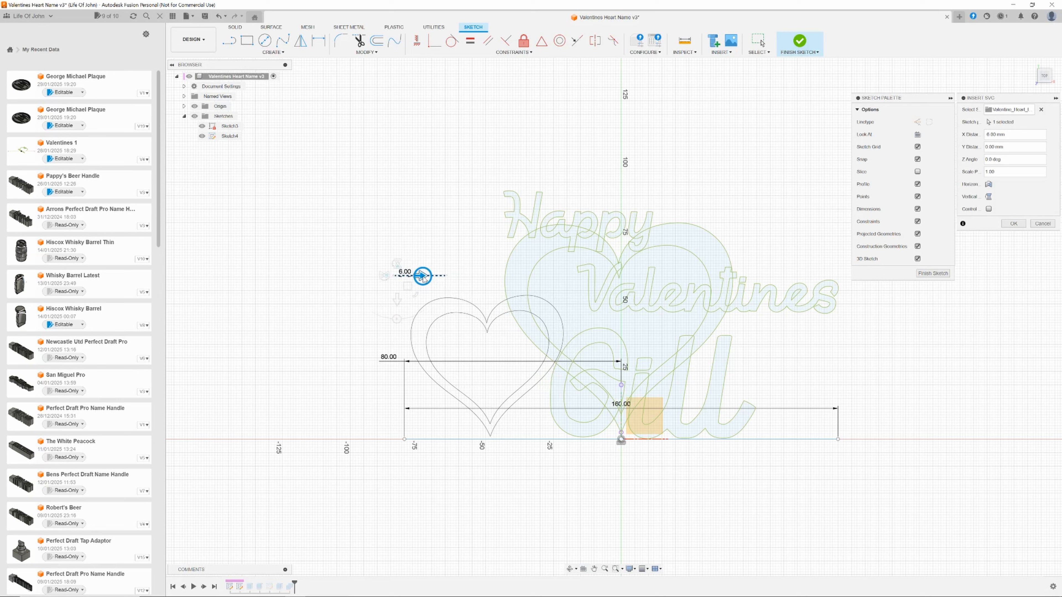
{"action": "left_click_drag", "start_coordinate": [423, 277], "coordinate": [421, 275]}
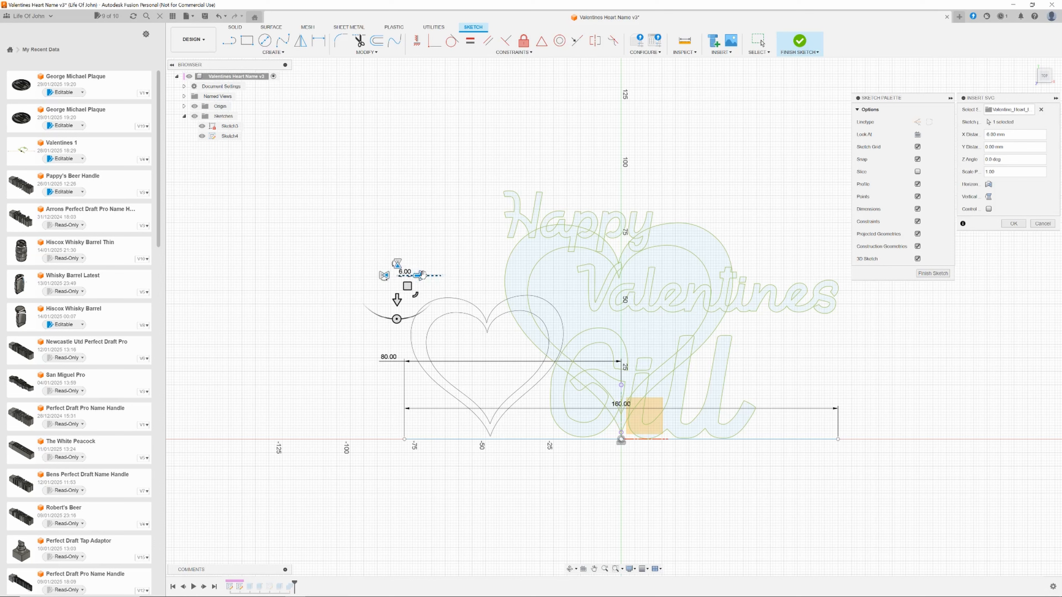
{"action": "left_click", "coordinate": [1014, 225]}
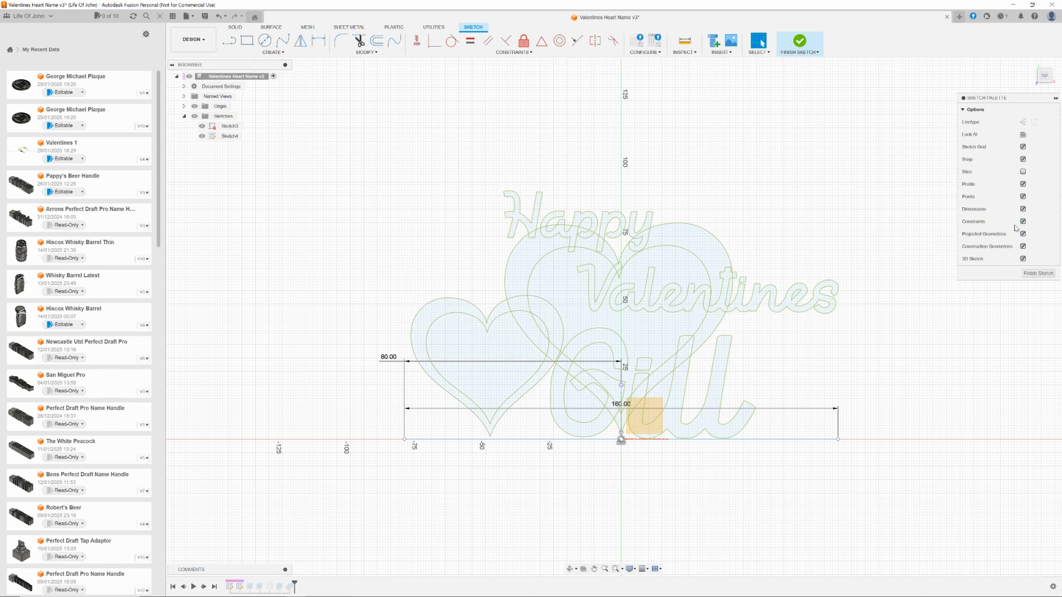
Extrude the hollow heart's profiles 18 mm with the Join operation.
{"action": "key", "text": "e"}
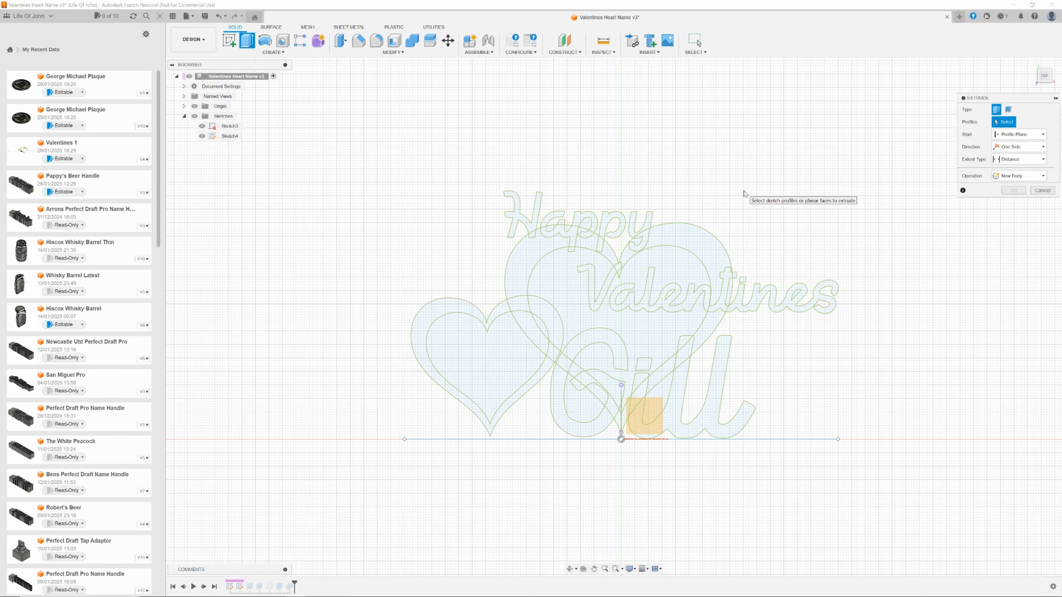
{"action": "left_click", "coordinate": [433, 308]}
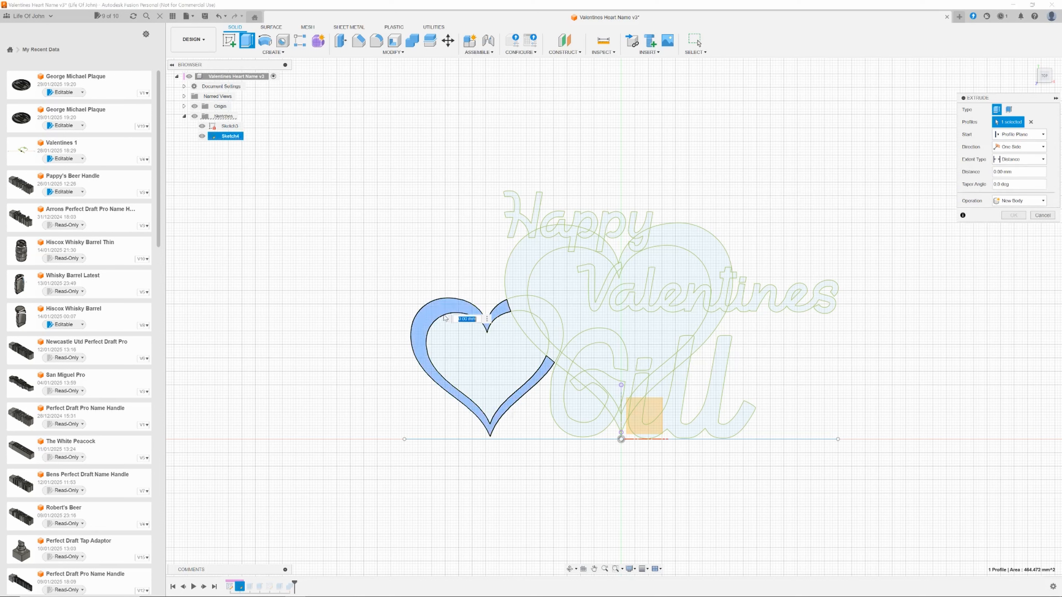
{"action": "left_click", "coordinate": [518, 307]}
{"action": "left_click", "coordinate": [554, 324]}
{"action": "left_click", "coordinate": [551, 350]}
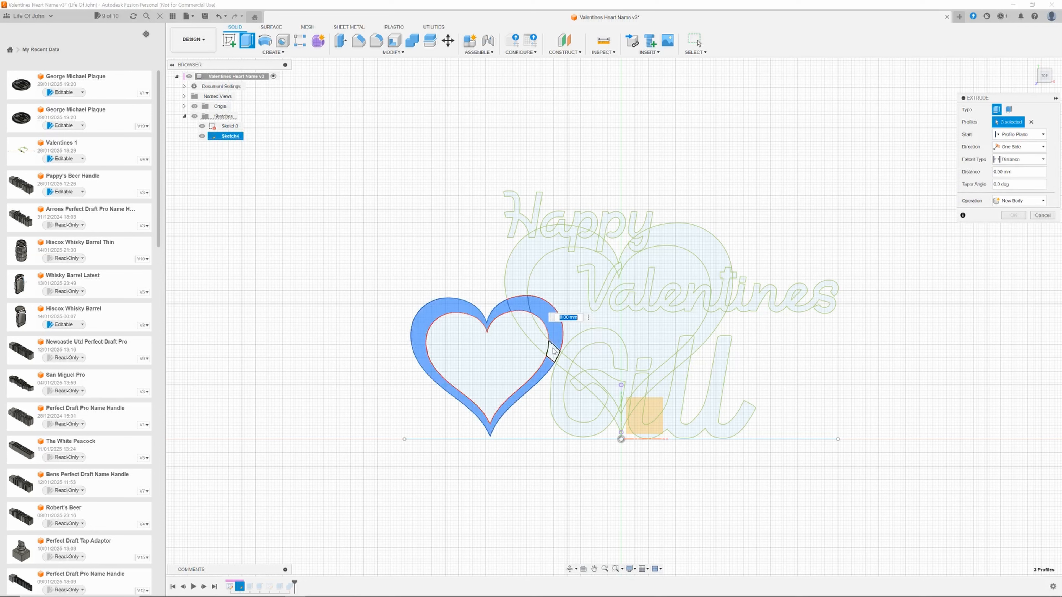
{"action": "left_click", "coordinate": [1012, 201]}
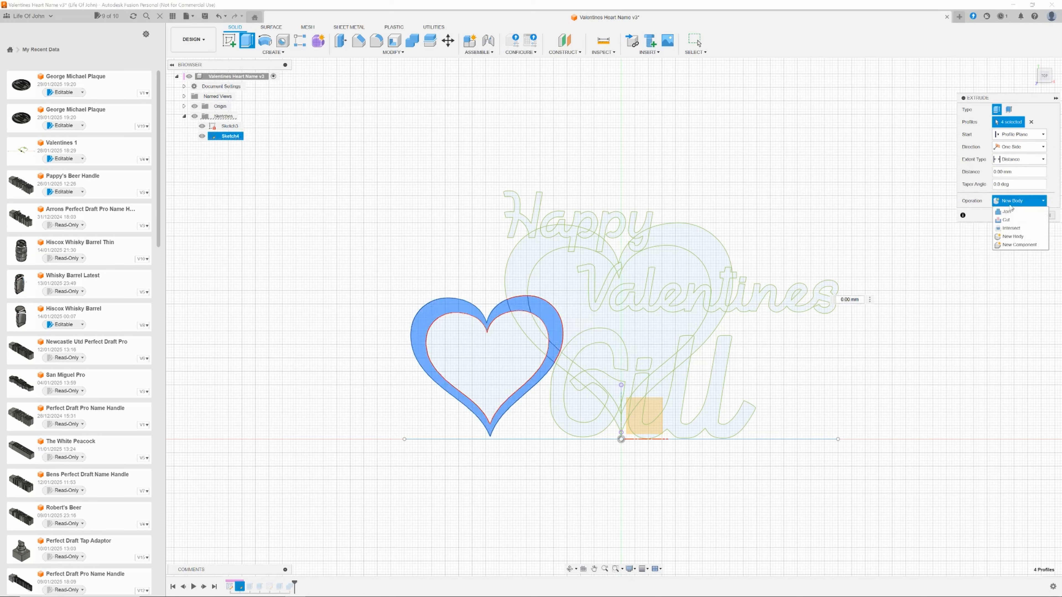
{"action": "left_click", "coordinate": [1012, 211]}
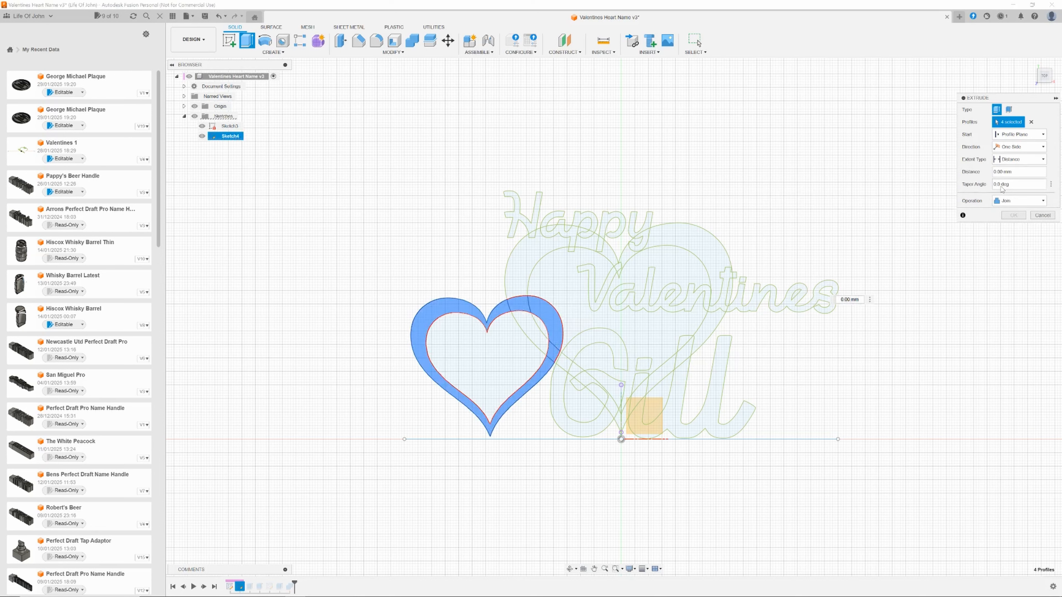
{"action": "double_click", "coordinate": [994, 175]}
{"action": "type", "text": "18"}
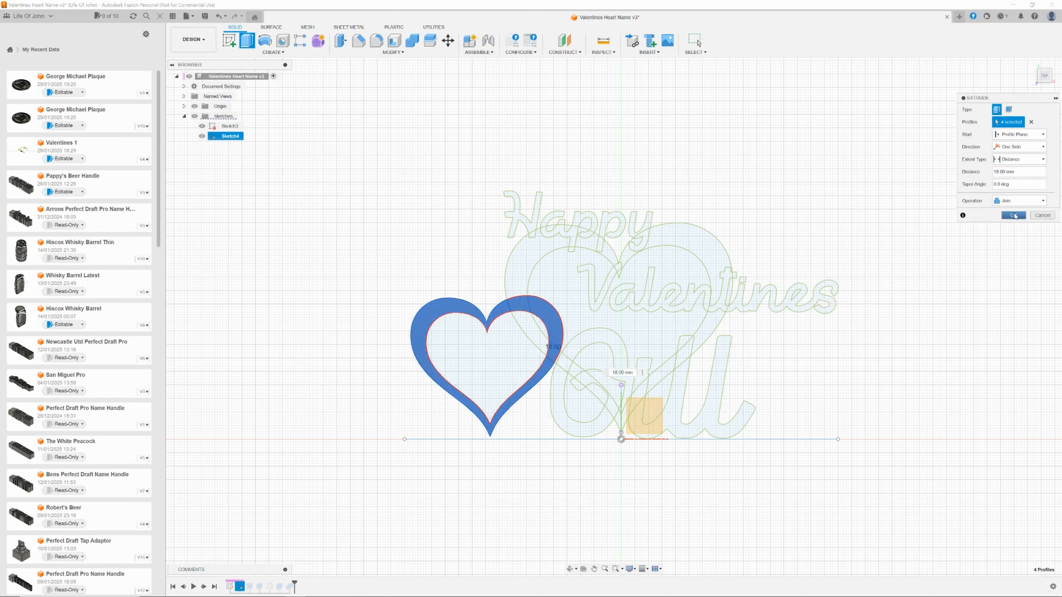
{"action": "left_click", "coordinate": [1013, 214]}
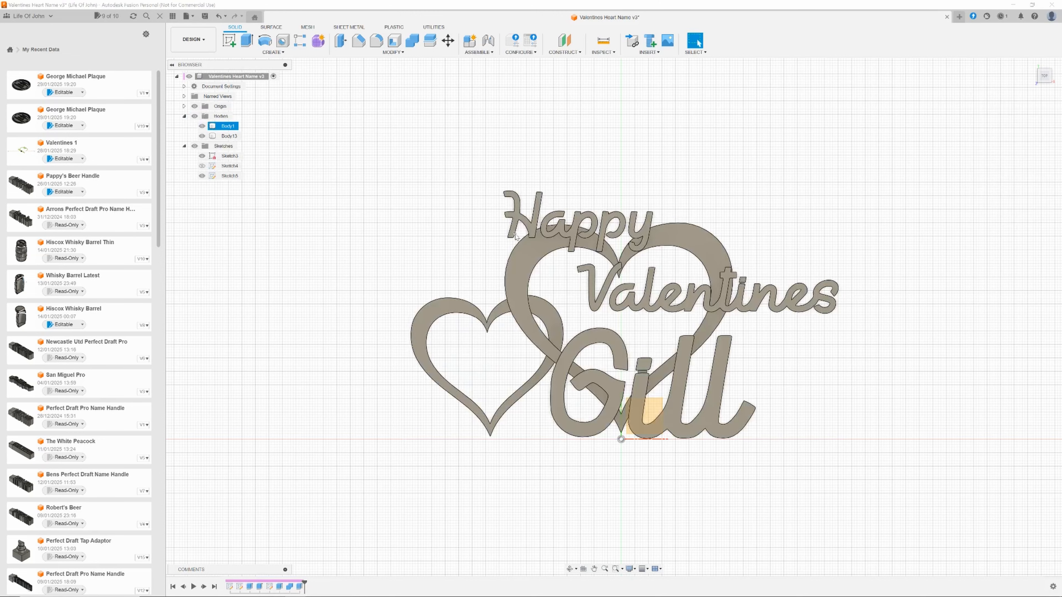
Save a new version of the design.
{"action": "left_click", "coordinate": [1031, 67]}
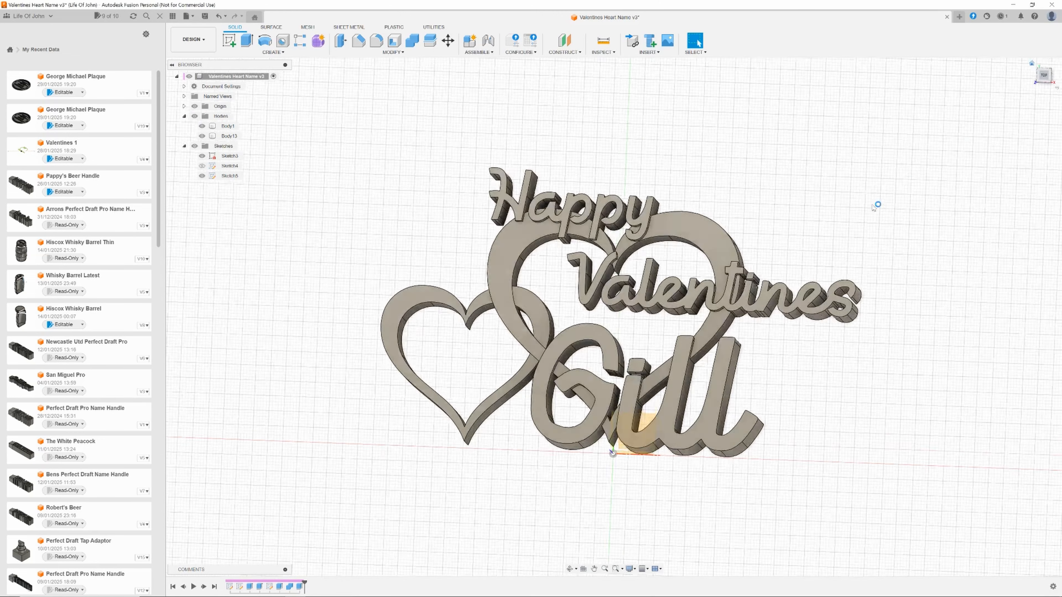
{"action": "mouse_move", "coordinate": [301, 307]}
{"action": "middle_mouse_down", "text": "shift"}
{"action": "mouse_move", "coordinate": [317, 337]}
{"action": "mouse_move", "coordinate": [353, 349]}
{"action": "mouse_move", "coordinate": [273, 327]}
{"action": "mouse_move", "coordinate": [268, 285]}
{"action": "mouse_move", "coordinate": [133, 312]}
{"action": "mouse_move", "coordinate": [120, 346]}
{"action": "mouse_move", "coordinate": [98, 334]}
{"action": "mouse_move", "coordinate": [111, 351]}
{"action": "middle_mouse_up", "text": "shift"}
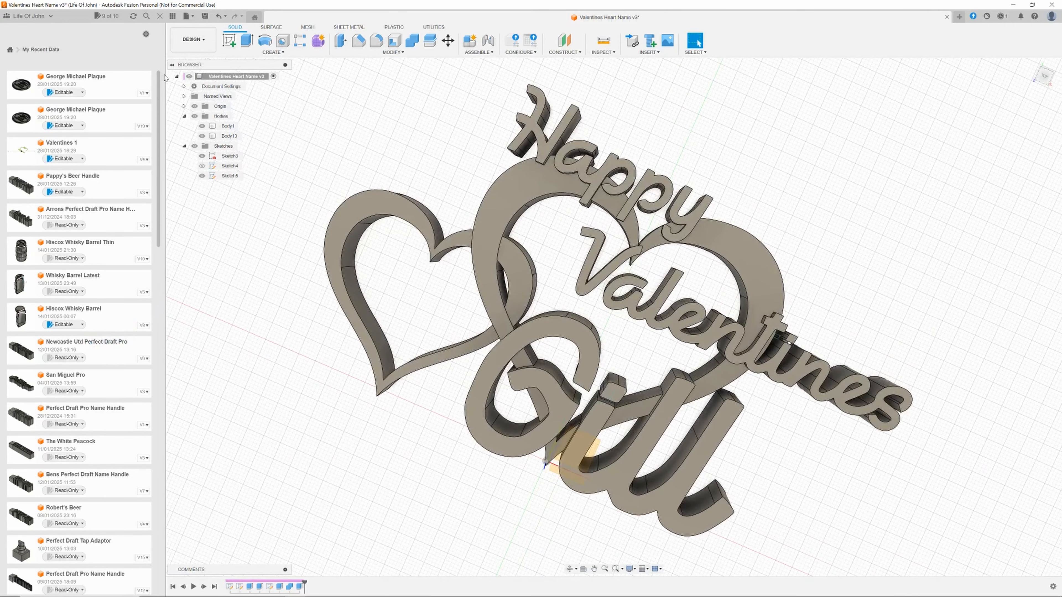
{"action": "left_click", "coordinate": [205, 16]}
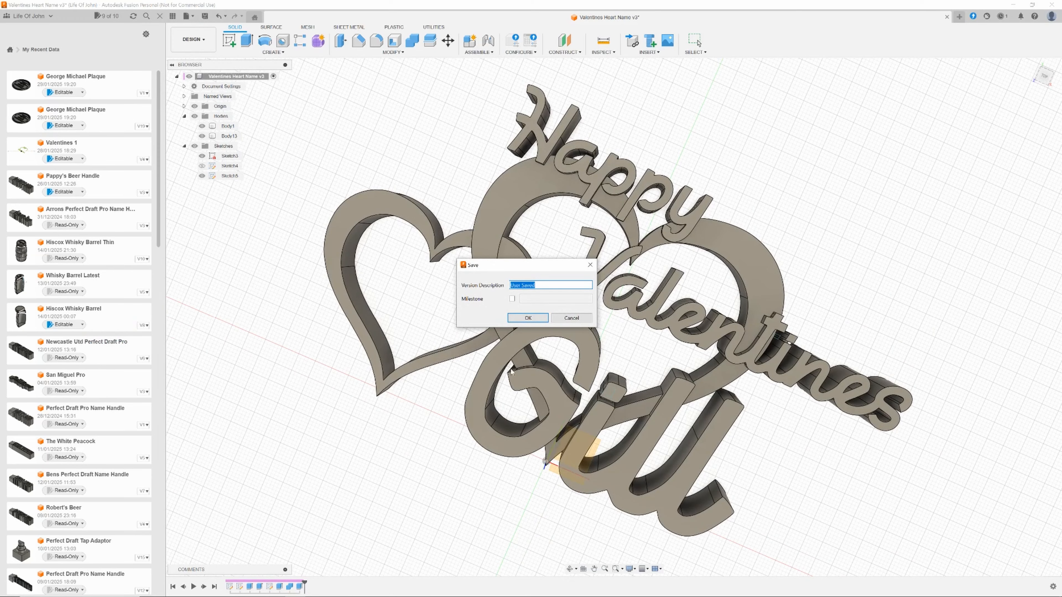
{"action": "left_click", "coordinate": [528, 318]}
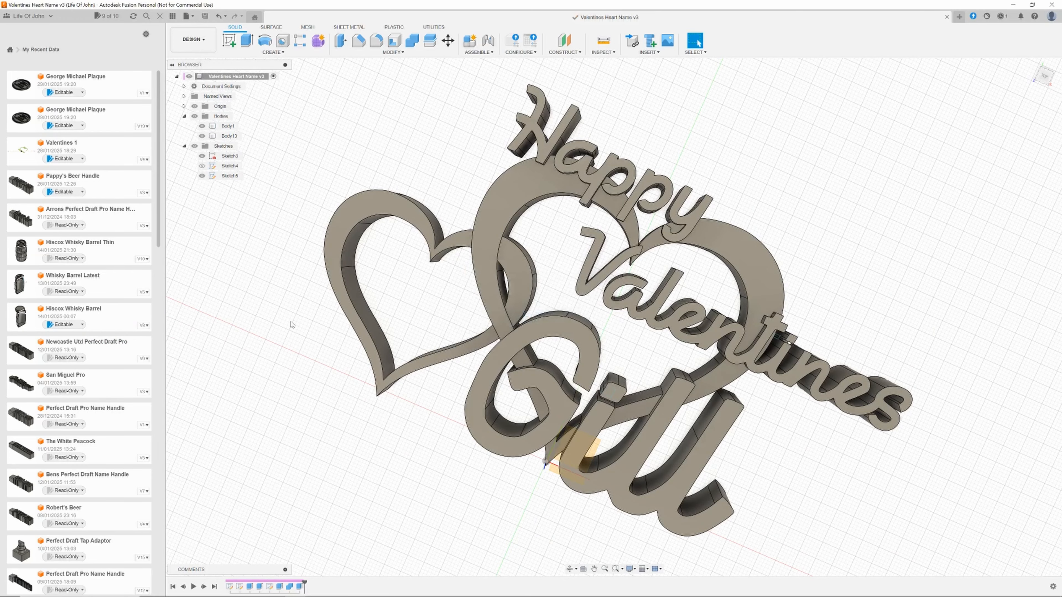
Combine all the bodies of the plaque into a single body.
{"action": "scroll", "coordinate": [292, 324], "scroll_direction": "down", "scroll_amount": 1}
{"action": "mouse_move", "coordinate": [292, 325]}
{"action": "middle_mouse_down", "text": "shift"}
{"action": "mouse_move", "coordinate": [285, 311]}
{"action": "mouse_move", "coordinate": [297, 303]}
{"action": "mouse_move", "coordinate": [217, 259]}
{"action": "mouse_move", "coordinate": [276, 331]}
{"action": "mouse_move", "coordinate": [350, 306]}
{"action": "middle_mouse_up", "text": "shift"}
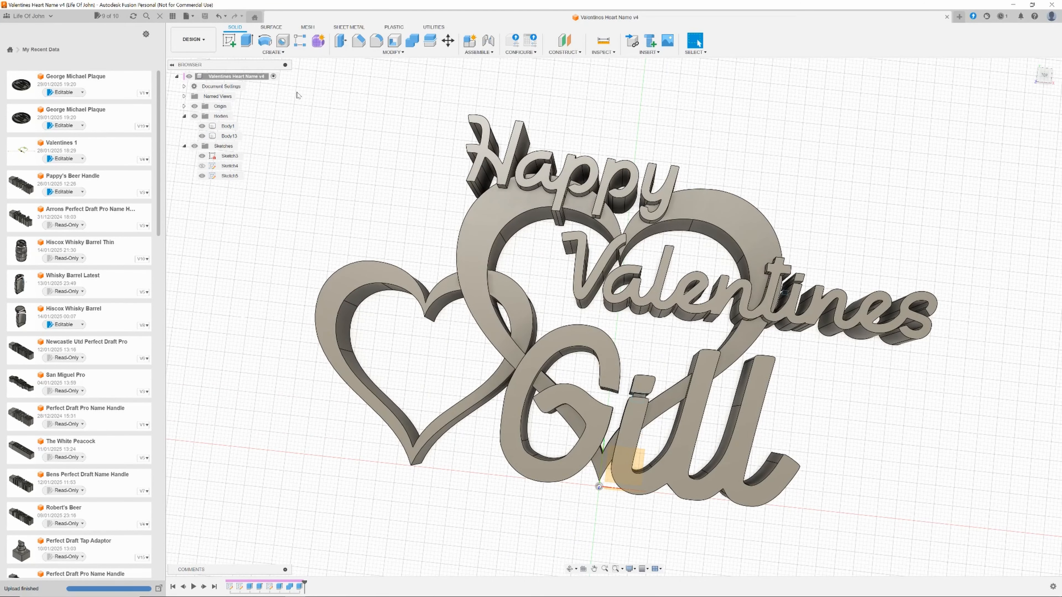
{"action": "mouse_move", "coordinate": [304, 86]}
{"action": "left_mouse_down"}
{"action": "mouse_move", "coordinate": [493, 375]}
{"action": "mouse_move", "coordinate": [961, 530]}
{"action": "left_mouse_up"}
{"action": "left_click", "coordinate": [412, 40]}
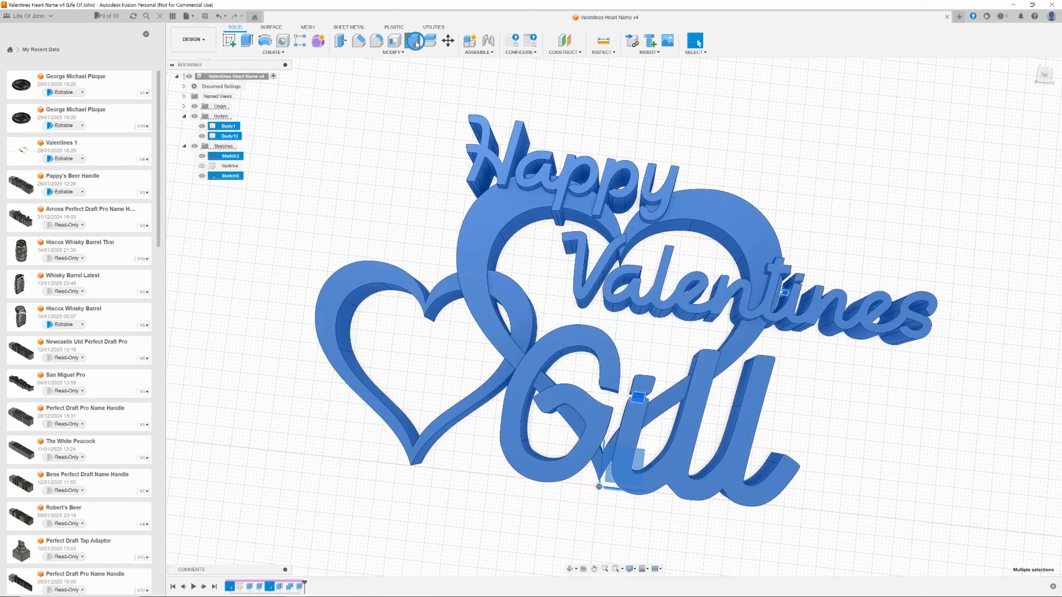
{"action": "left_click", "coordinate": [1011, 174]}
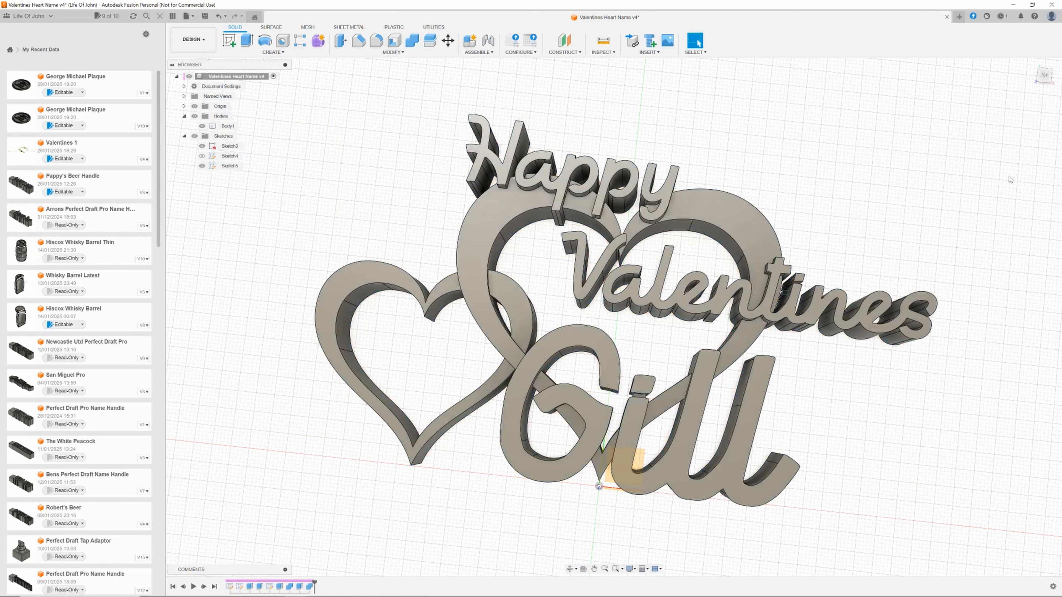
{"action": "left_click", "coordinate": [187, 16]}
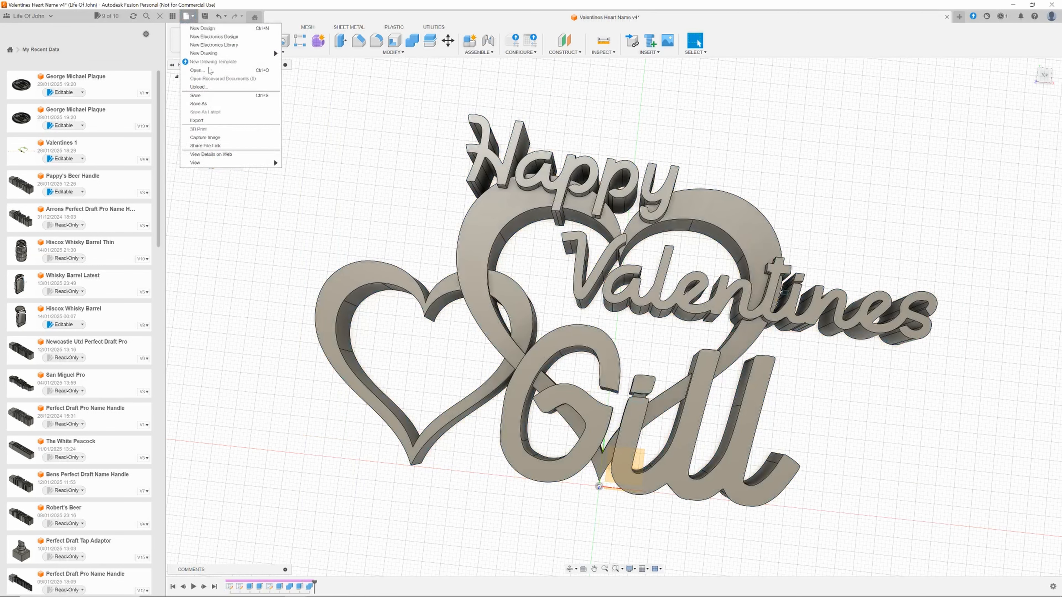
{"action": "left_click", "coordinate": [230, 121]}
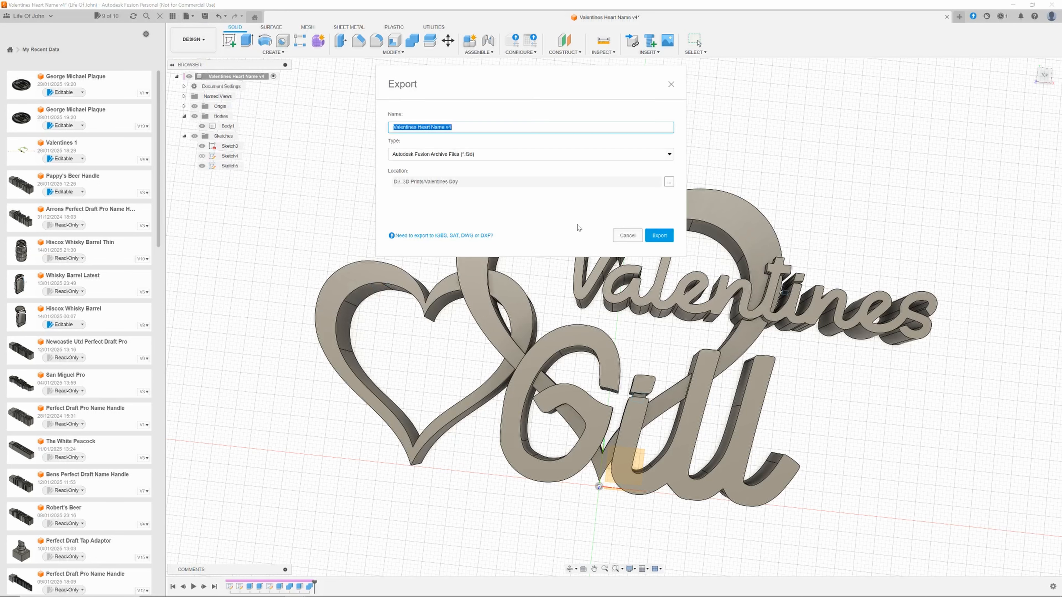
{"action": "left_click", "coordinate": [629, 235]}
Export the combined body as an STL file named Valentines Heart Name in the Valentines Day folder, replacing the existing file.
{"action": "left_click", "coordinate": [187, 17]}
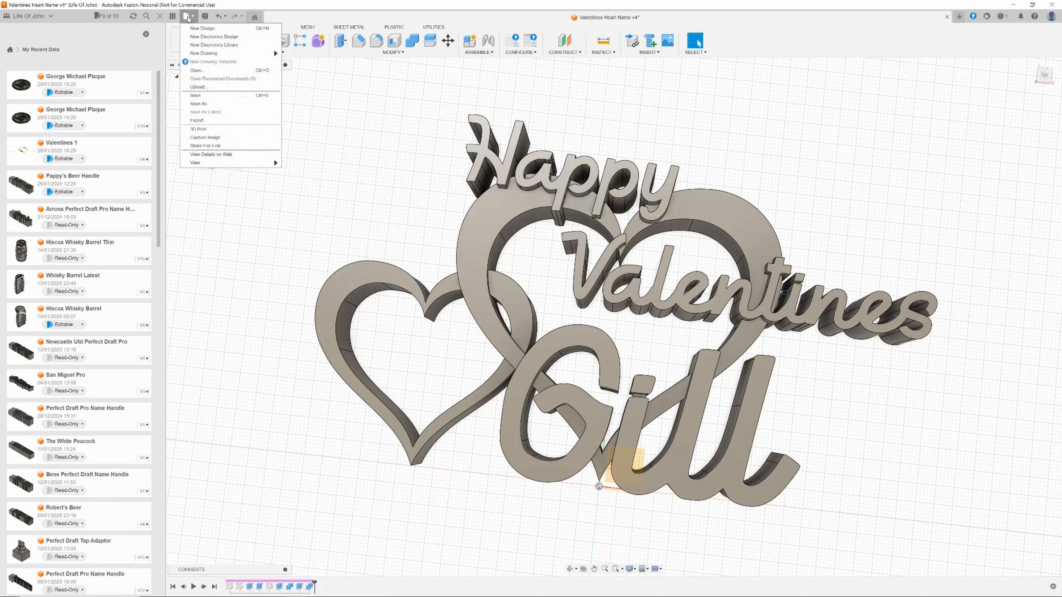
{"action": "left_click", "coordinate": [201, 129]}
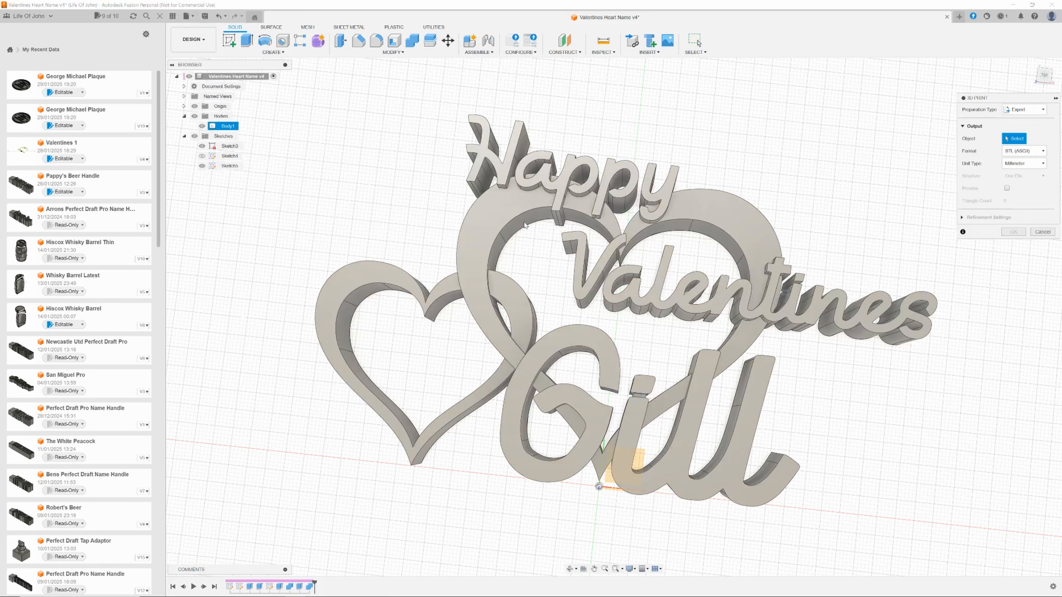
{"action": "left_click", "coordinate": [1010, 233]}
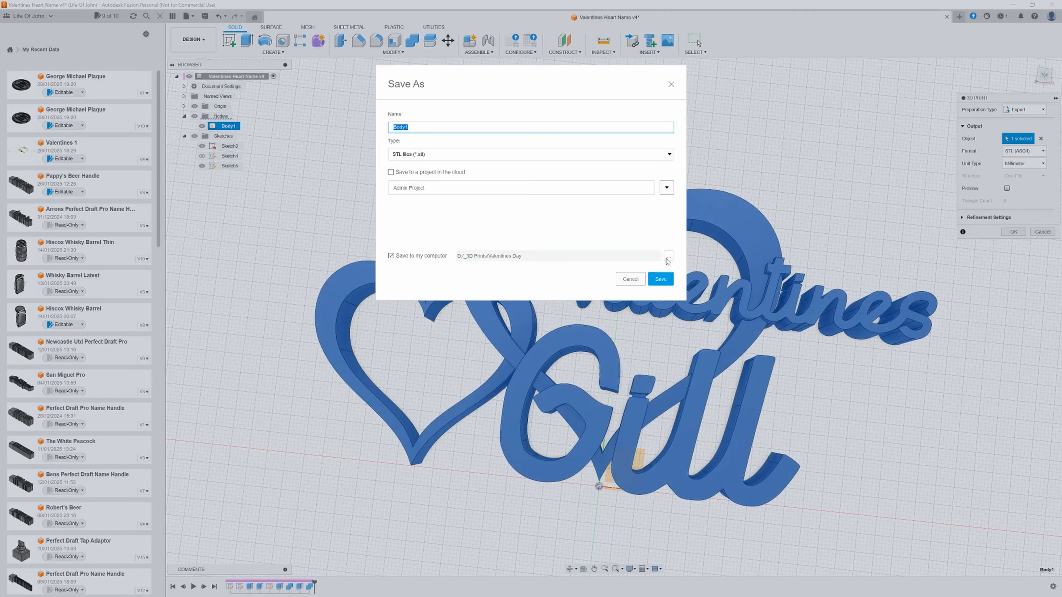
{"action": "left_click", "coordinate": [668, 256]}
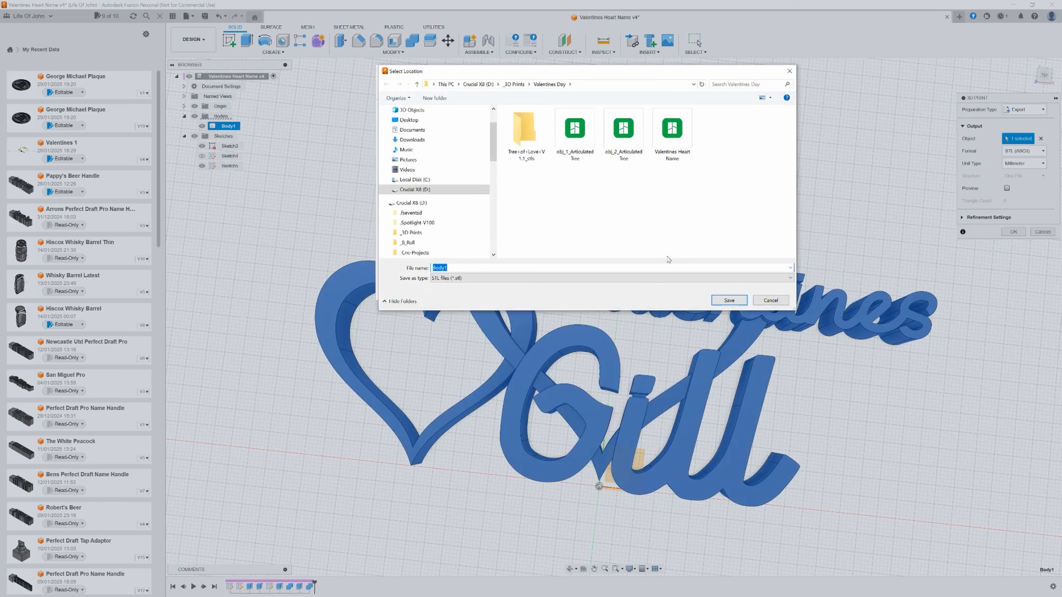
{"action": "left_click", "coordinate": [677, 163]}
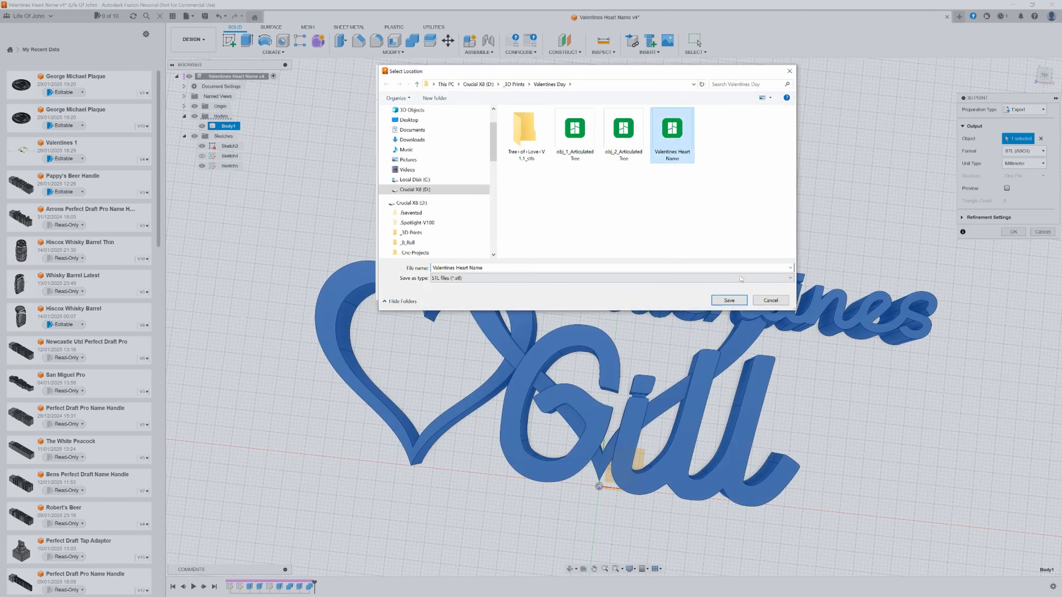
{"action": "left_click", "coordinate": [728, 301]}
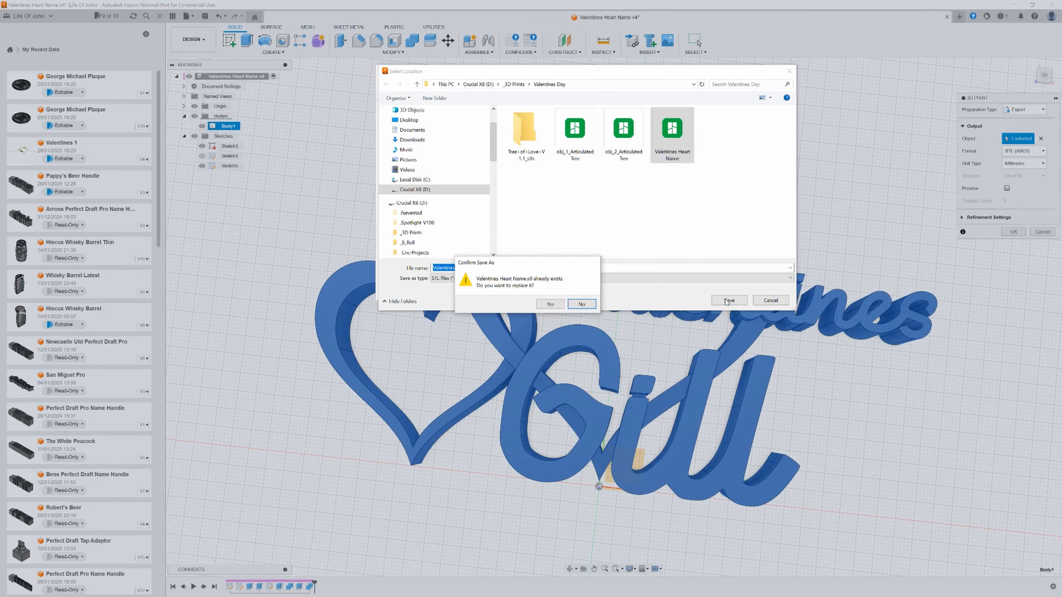
{"action": "left_click", "coordinate": [556, 304]}
{"action": "left_click", "coordinate": [657, 283]}
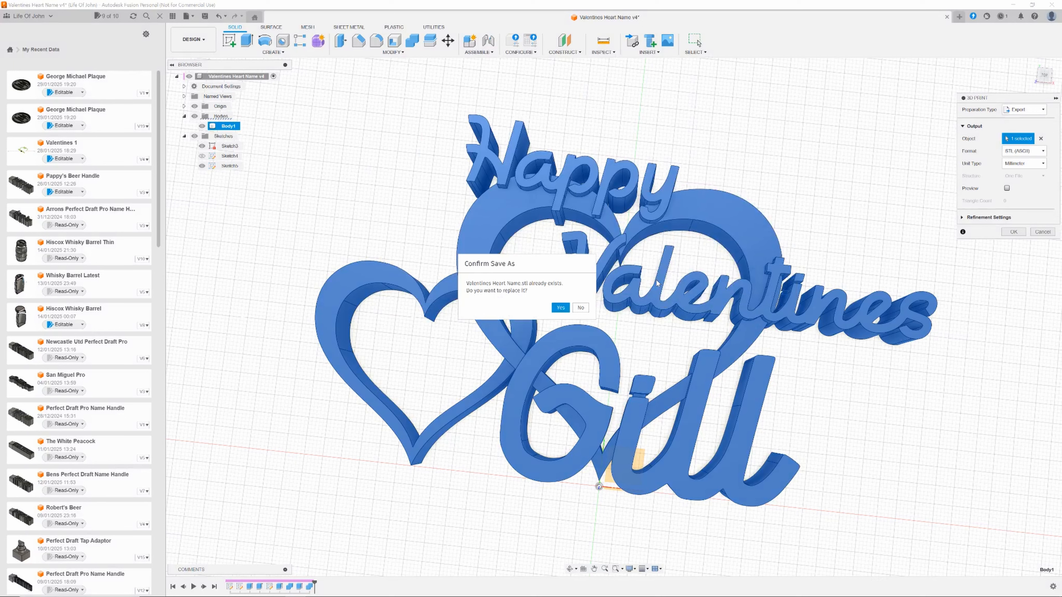
{"action": "left_click", "coordinate": [559, 308]}
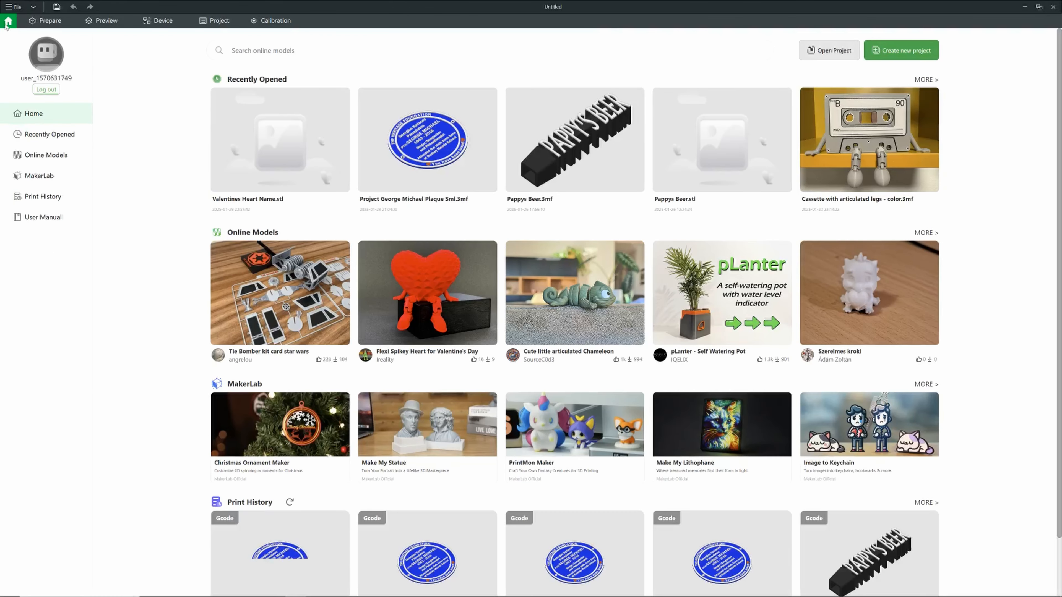
Switch to Bambu Studio and import the Valentines Heart Name STL file onto the plate.
{"action": "left_click", "coordinate": [14, 7]}
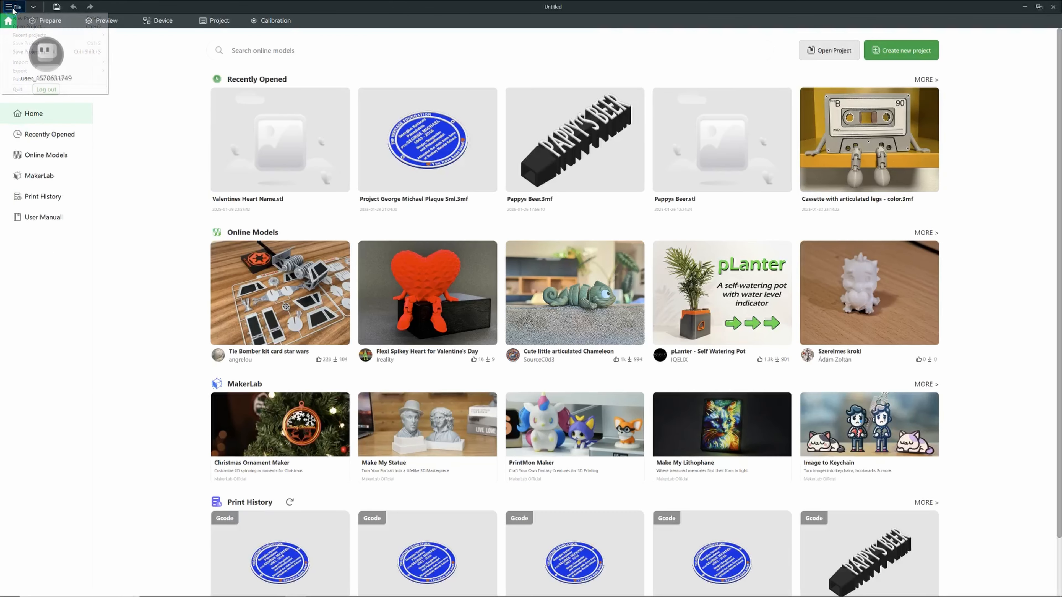
{"action": "mouse_move", "coordinate": [107, 62]}
{"action": "left_click", "coordinate": [160, 62]}
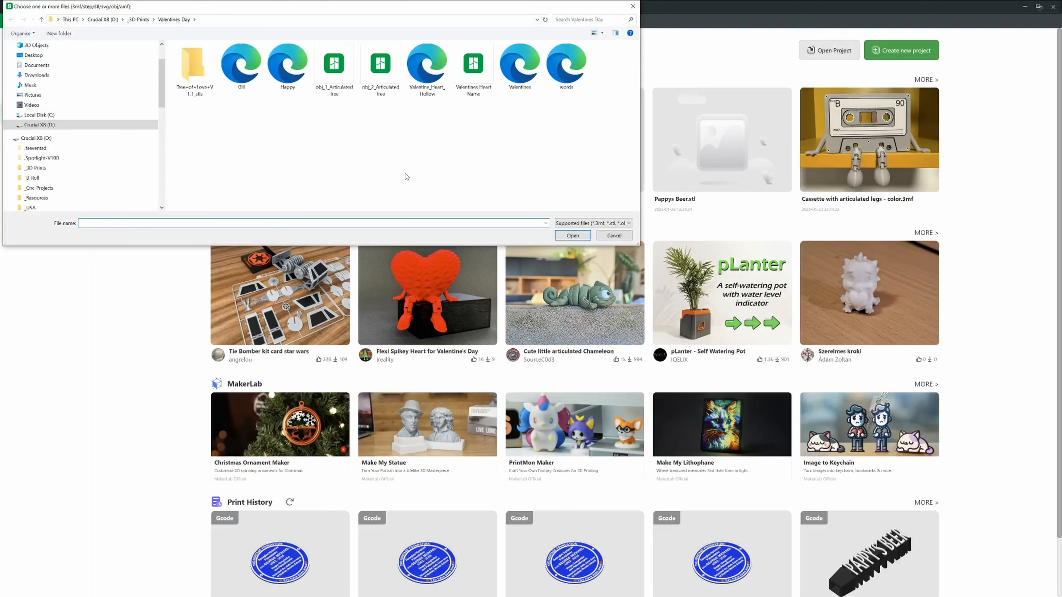
{"action": "left_click", "coordinate": [477, 76]}
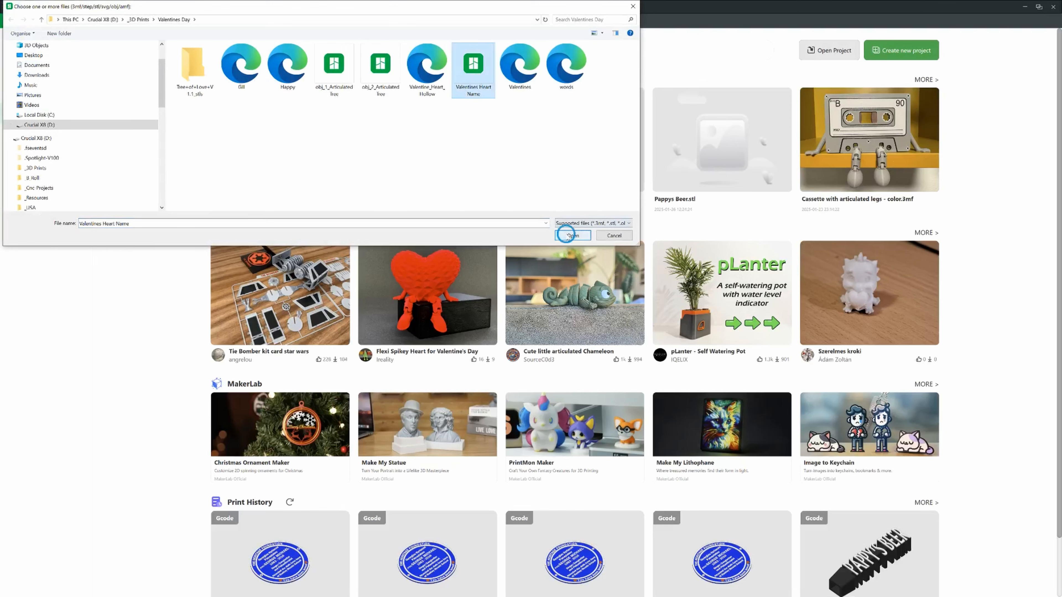
{"action": "left_click", "coordinate": [565, 233]}
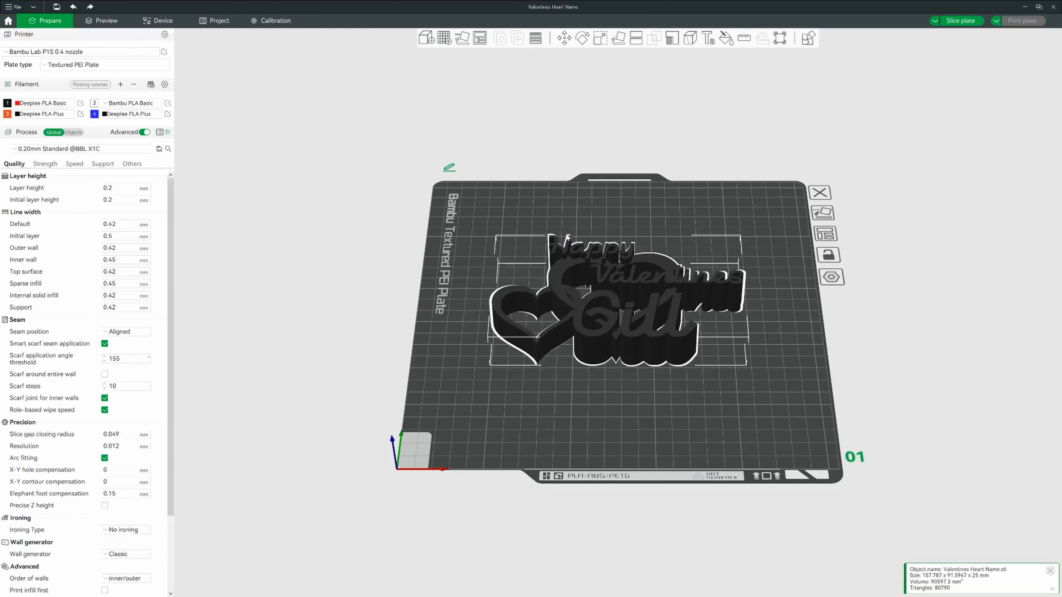
Paint the whole model with filament 3 using the Color Painting fill tool at a 90 smart fill angle.
{"action": "left_click", "coordinate": [730, 42]}
{"action": "left_click", "coordinate": [751, 64]}
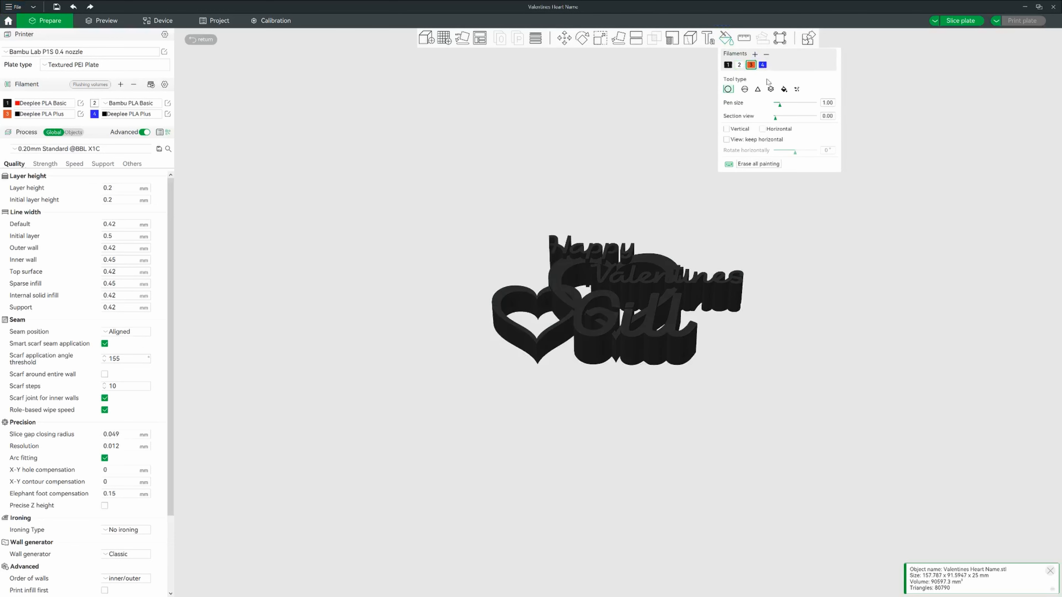
{"action": "left_click", "coordinate": [783, 89]}
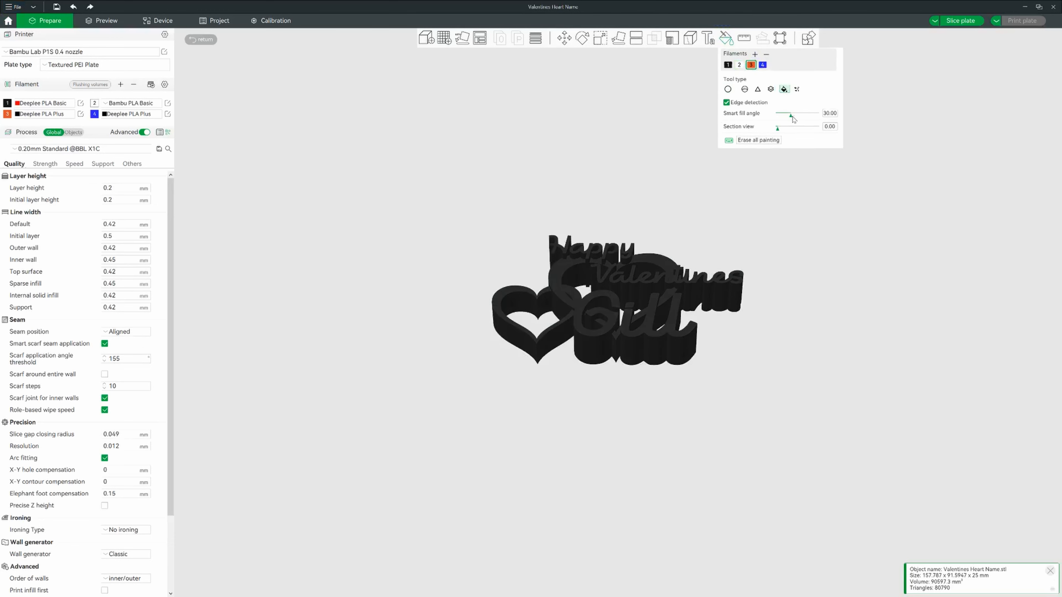
{"action": "left_click_drag", "start_coordinate": [791, 117], "coordinate": [830, 122]}
{"action": "left_click", "coordinate": [677, 338]}
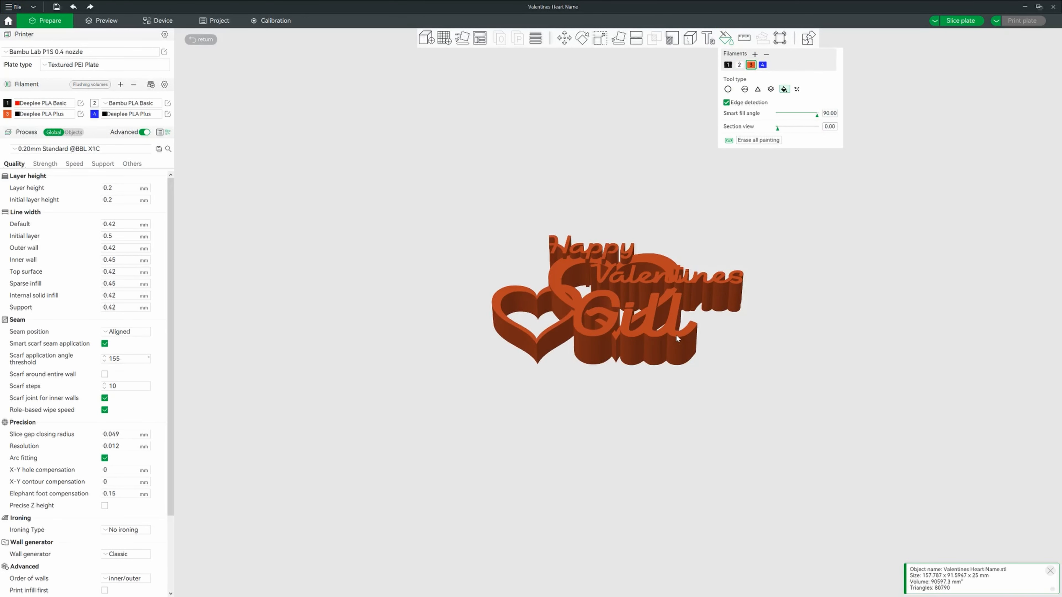
Paint the top 5 mm of the model with filament 2 using the Height Range painting tool, then leave painting.
{"action": "right_click_drag", "start_coordinate": [605, 405], "coordinate": [566, 418]}
{"action": "scroll", "coordinate": [567, 418], "scroll_direction": "up", "scroll_amount": 3}
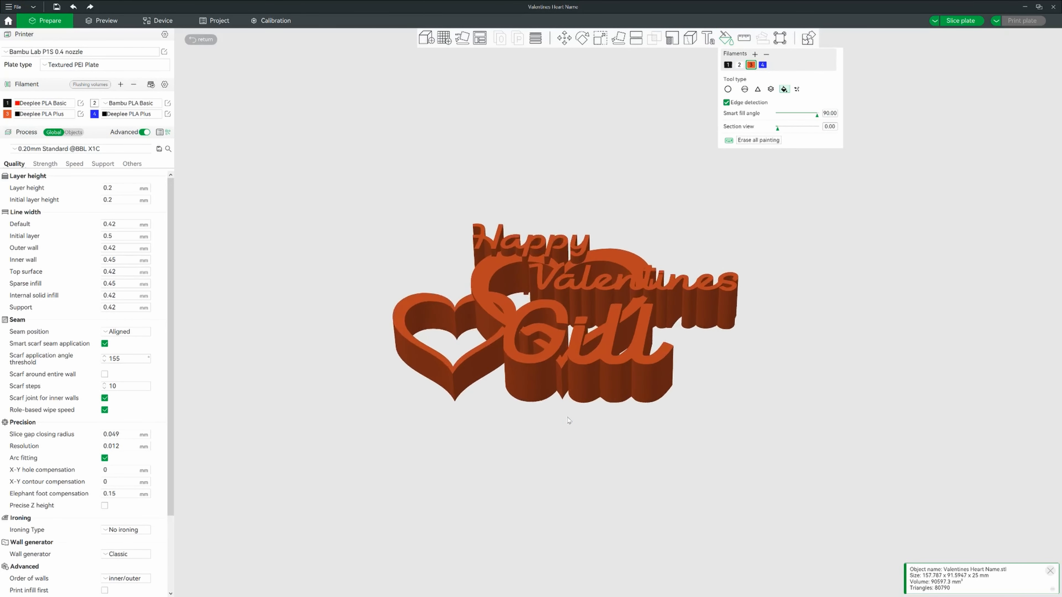
{"action": "scroll", "coordinate": [568, 418], "scroll_direction": "up", "scroll_amount": 3}
{"action": "left_click_drag", "start_coordinate": [538, 462], "coordinate": [544, 465]}
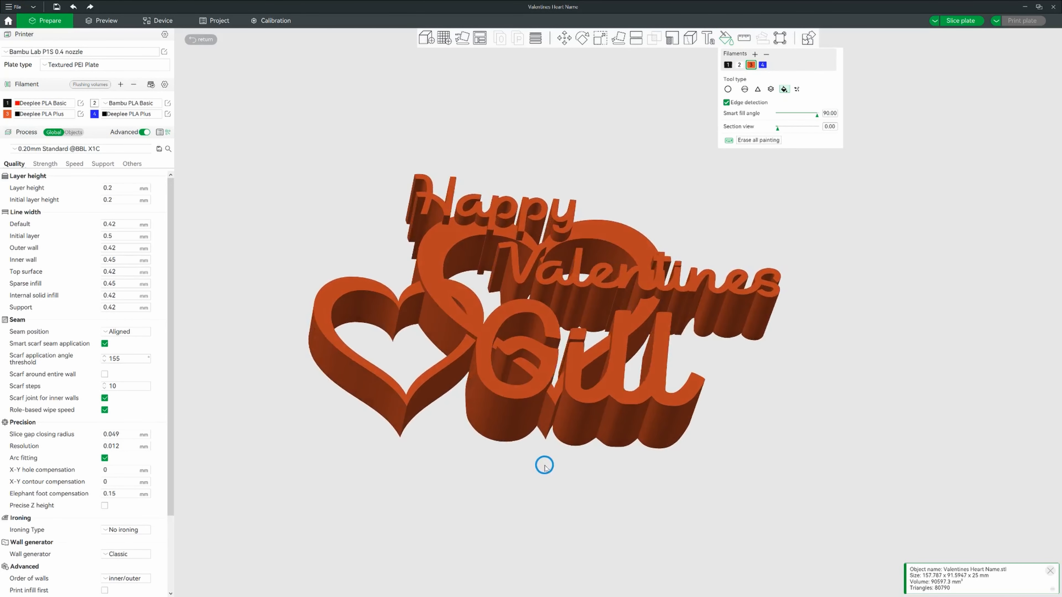
{"action": "mouse_move", "coordinate": [311, 344]}
{"action": "left_mouse_down"}
{"action": "mouse_move", "coordinate": [277, 266]}
{"action": "mouse_move", "coordinate": [276, 274]}
{"action": "mouse_move", "coordinate": [282, 261]}
{"action": "mouse_move", "coordinate": [268, 251]}
{"action": "mouse_move", "coordinate": [275, 263]}
{"action": "left_mouse_up"}
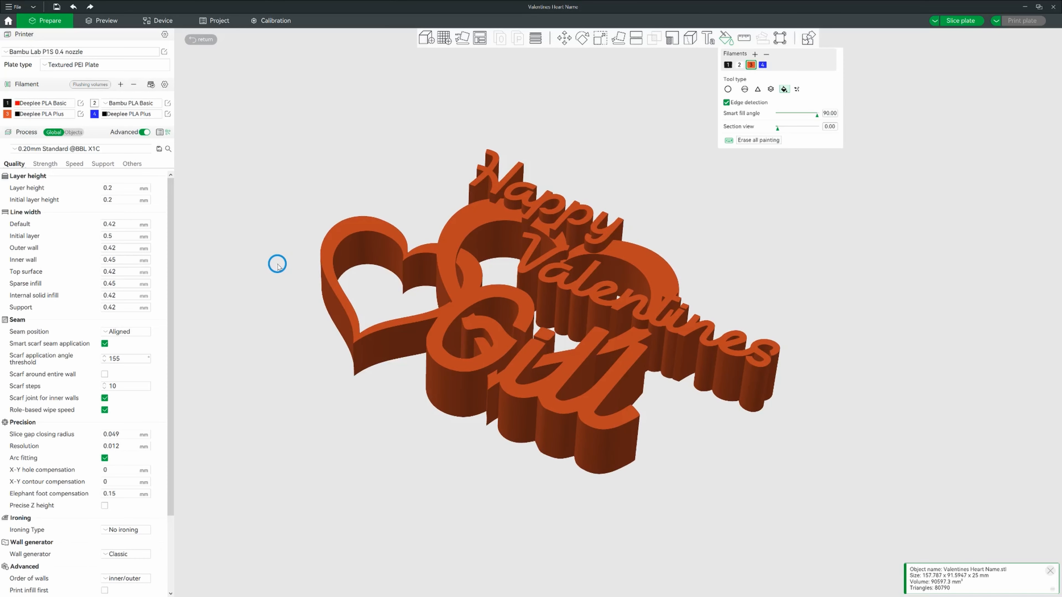
{"action": "left_click", "coordinate": [771, 89]}
{"action": "left_click", "coordinate": [739, 64]}
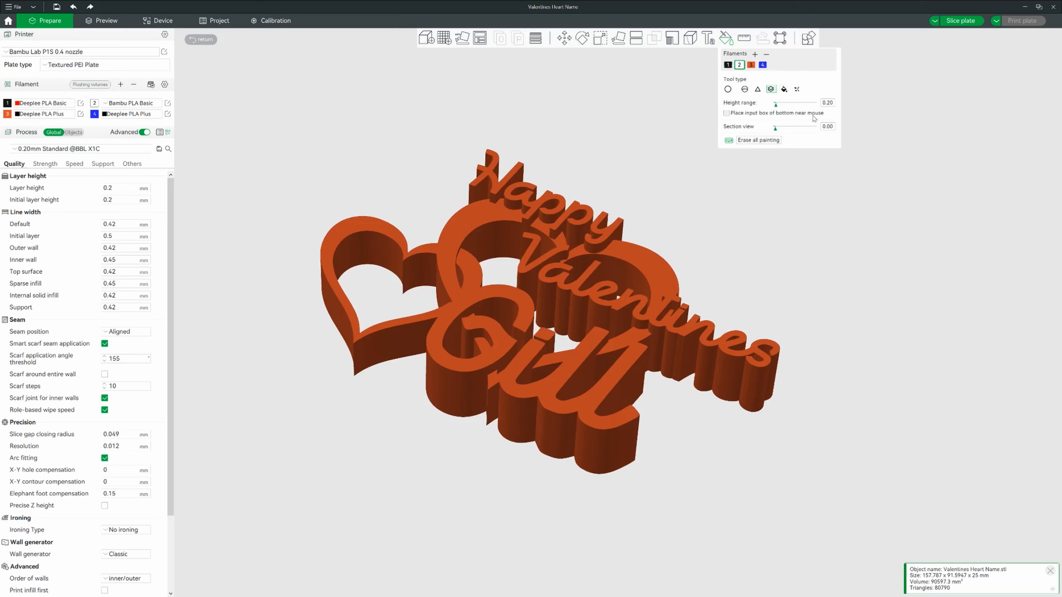
{"action": "mouse_move", "coordinate": [776, 108]}
{"action": "left_mouse_down"}
{"action": "mouse_move", "coordinate": [800, 107]}
{"action": "mouse_move", "coordinate": [785, 108]}
{"action": "left_mouse_up"}
{"action": "scroll", "coordinate": [501, 477], "scroll_direction": "up", "scroll_amount": 3}
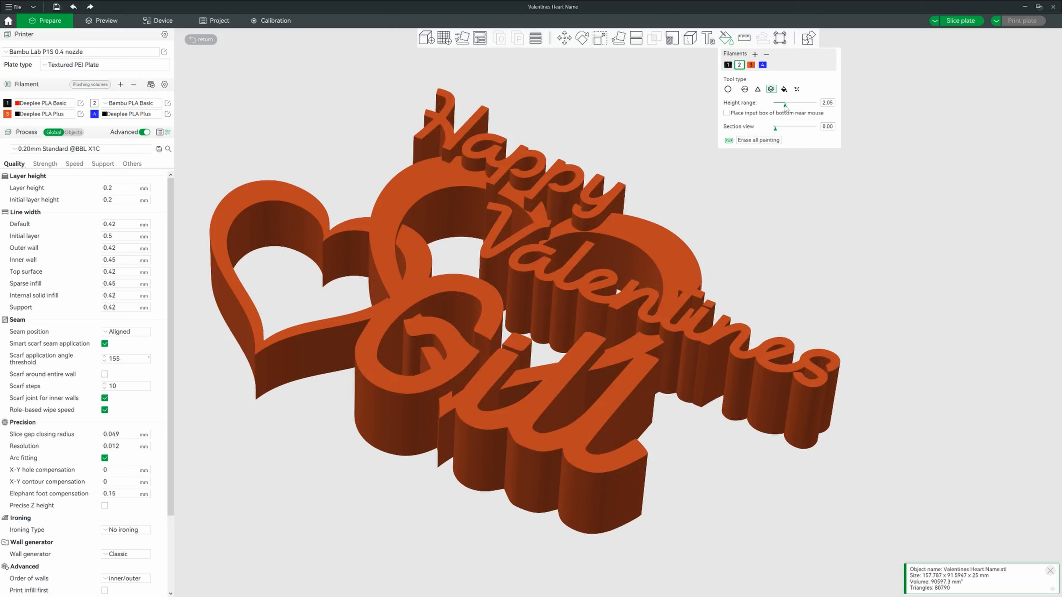
{"action": "left_click_drag", "start_coordinate": [785, 107], "coordinate": [802, 108]}
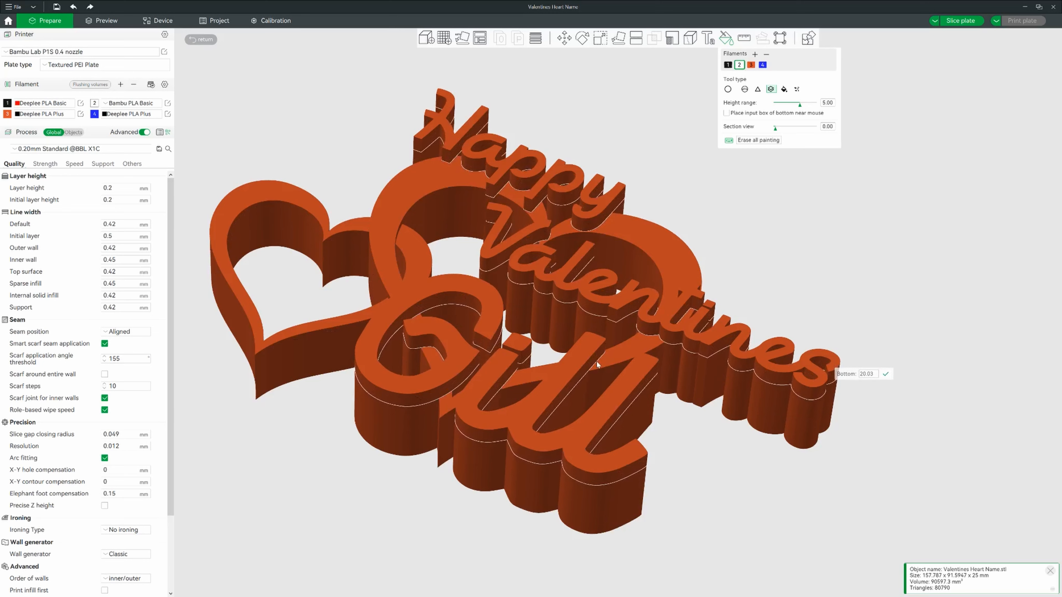
{"action": "left_click", "coordinate": [596, 362]}
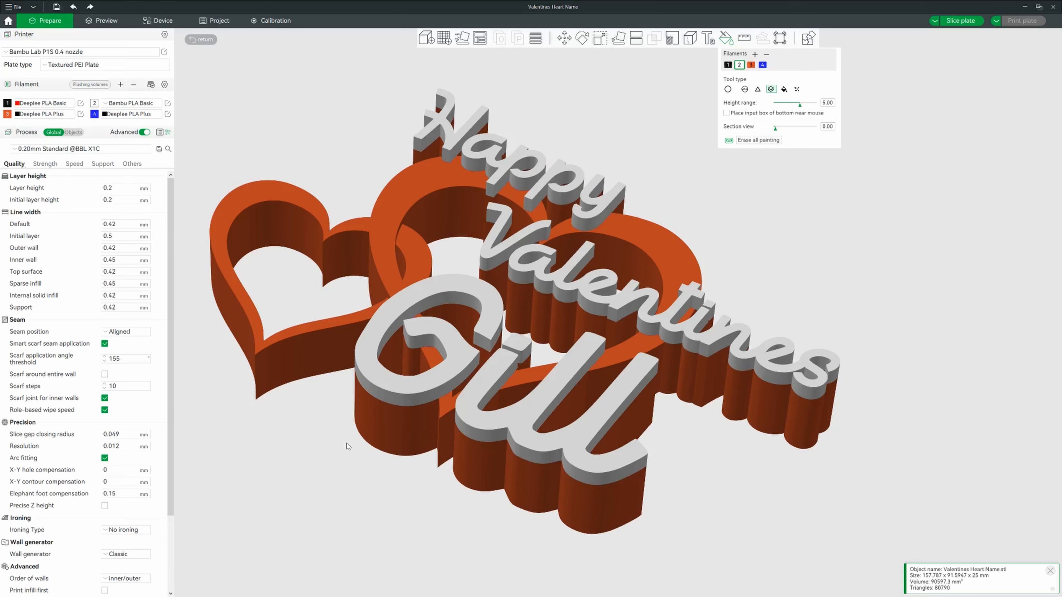
{"action": "left_click_drag", "start_coordinate": [344, 441], "coordinate": [388, 484]}
{"action": "key", "text": "Escape"}
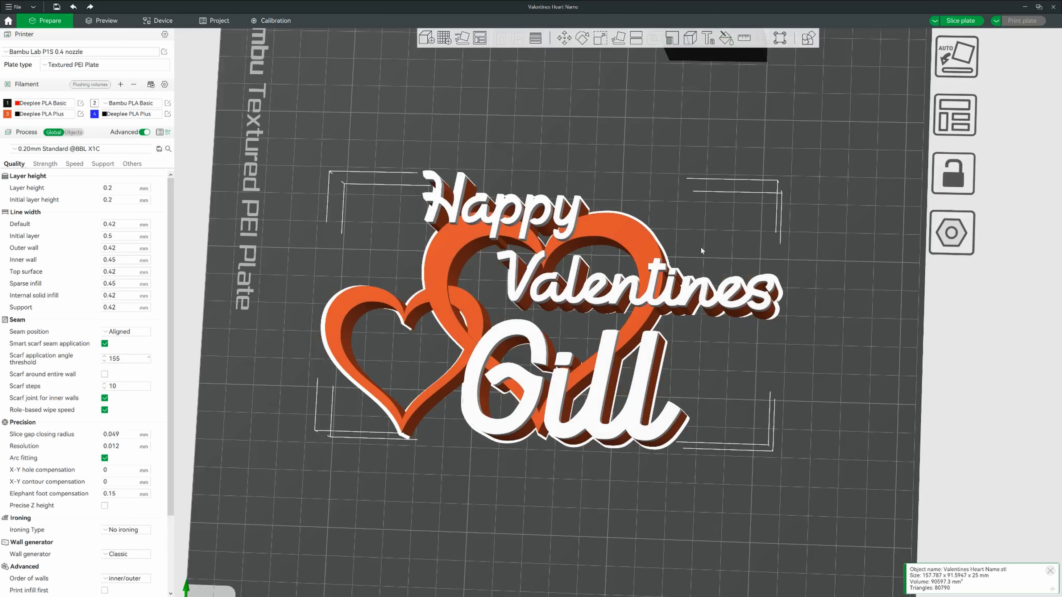
Slice the plate and view the sliced preview.
{"action": "key", "text": "ctrl+r"}
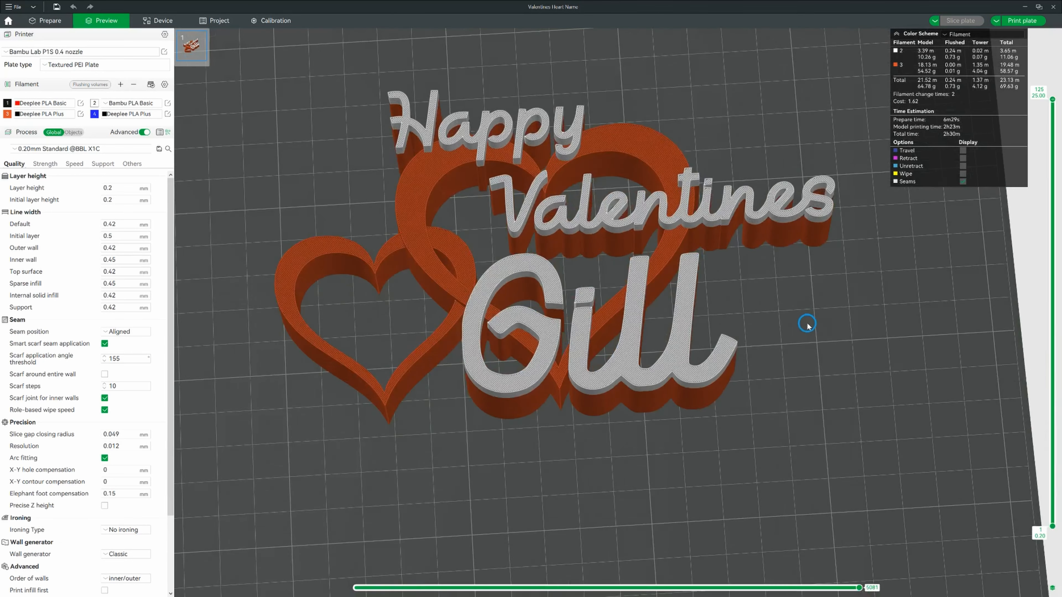
{"action": "left_click_drag", "start_coordinate": [742, 325], "coordinate": [806, 353]}
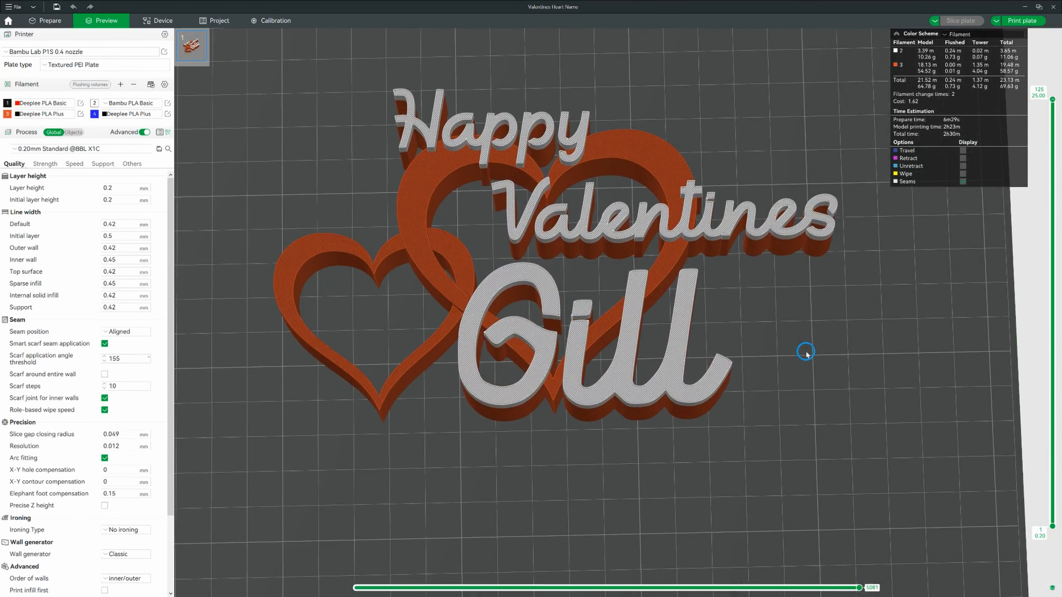
{"action": "left_click", "coordinate": [1022, 20]}
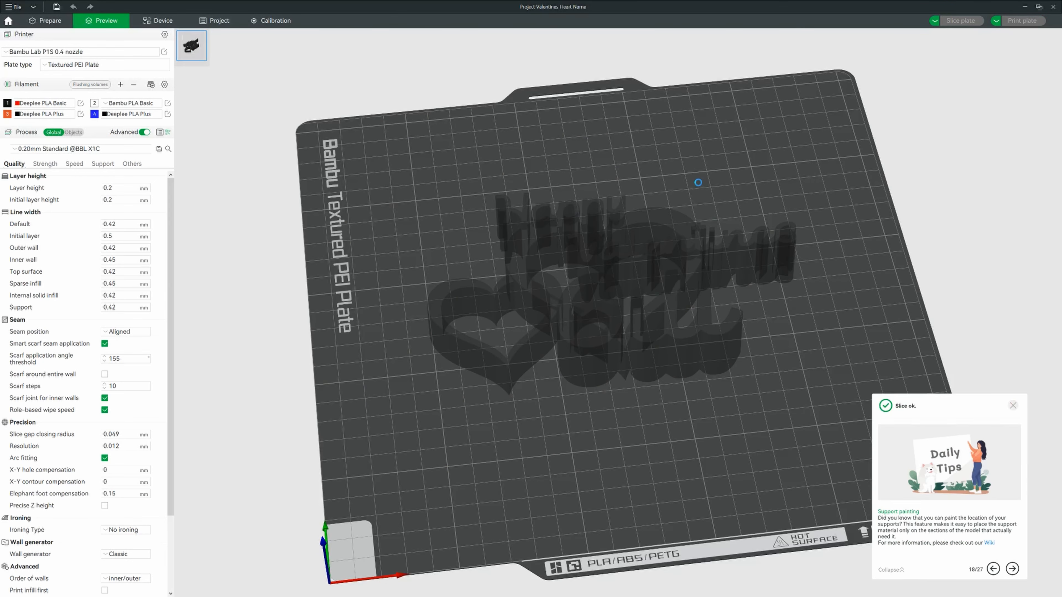
{"action": "left_click_drag", "start_coordinate": [716, 184], "coordinate": [714, 182]}
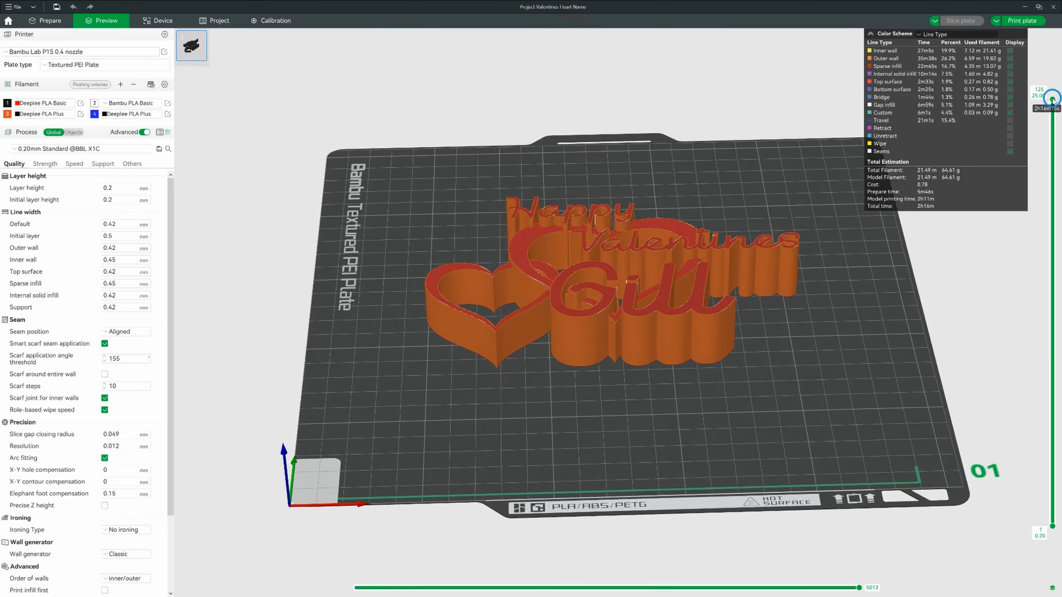
Add a pause at layer 101 (20.20 mm) on the preview's layer slider.
{"action": "left_click_drag", "start_coordinate": [1051, 100], "coordinate": [1053, 187]}
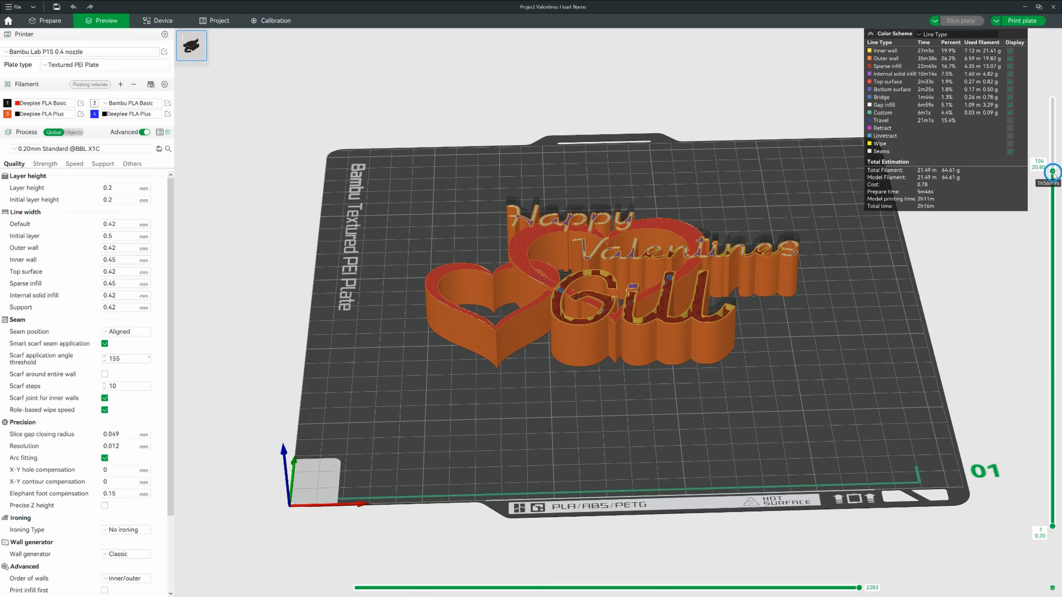
{"action": "left_click_drag", "start_coordinate": [1054, 189], "coordinate": [1054, 183]}
{"action": "left_click_drag", "start_coordinate": [747, 458], "coordinate": [747, 389]}
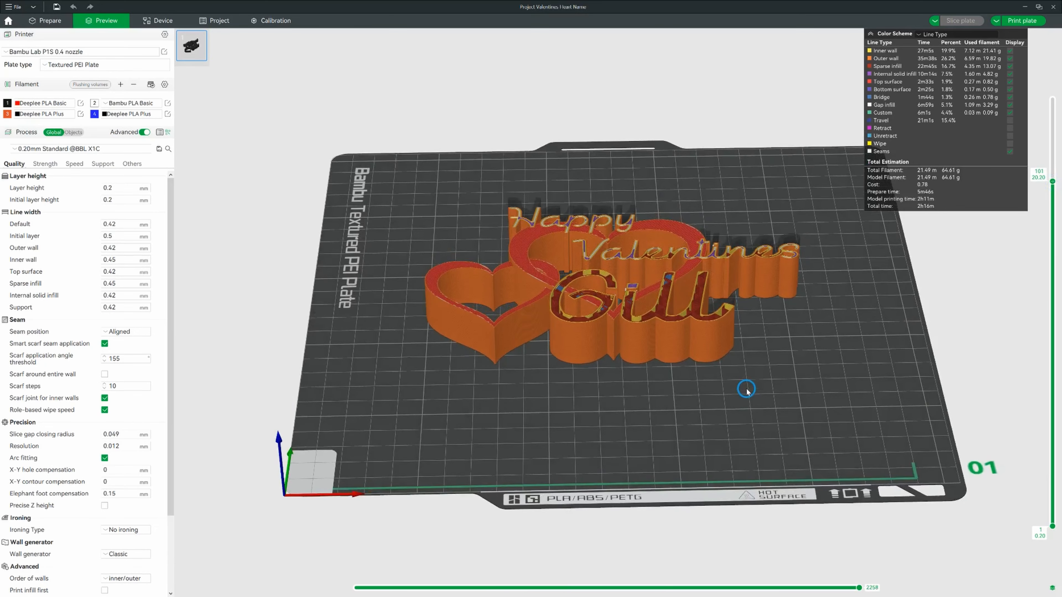
{"action": "right_click", "coordinate": [1052, 182]}
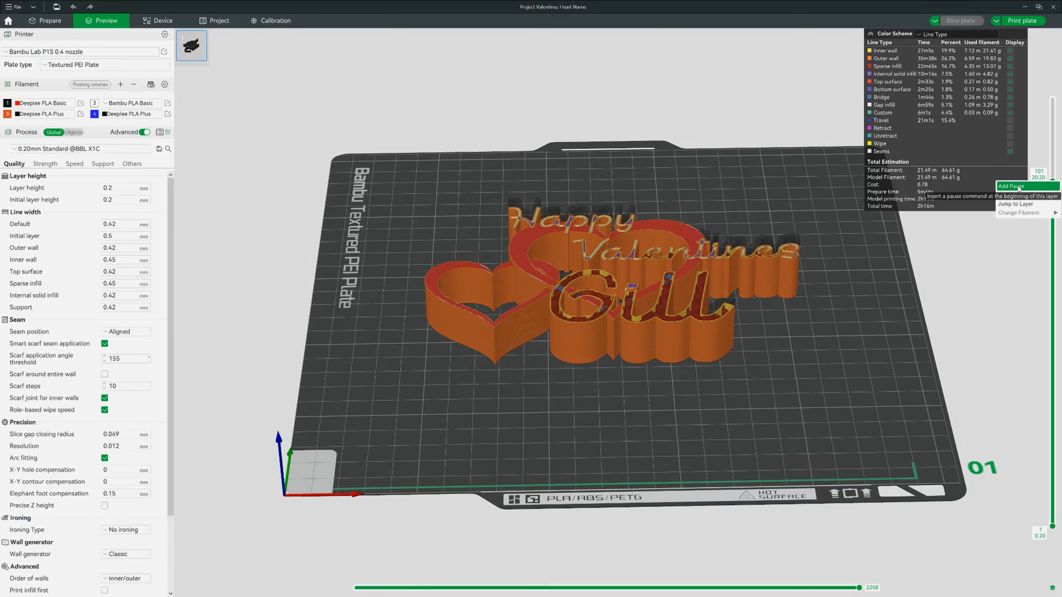